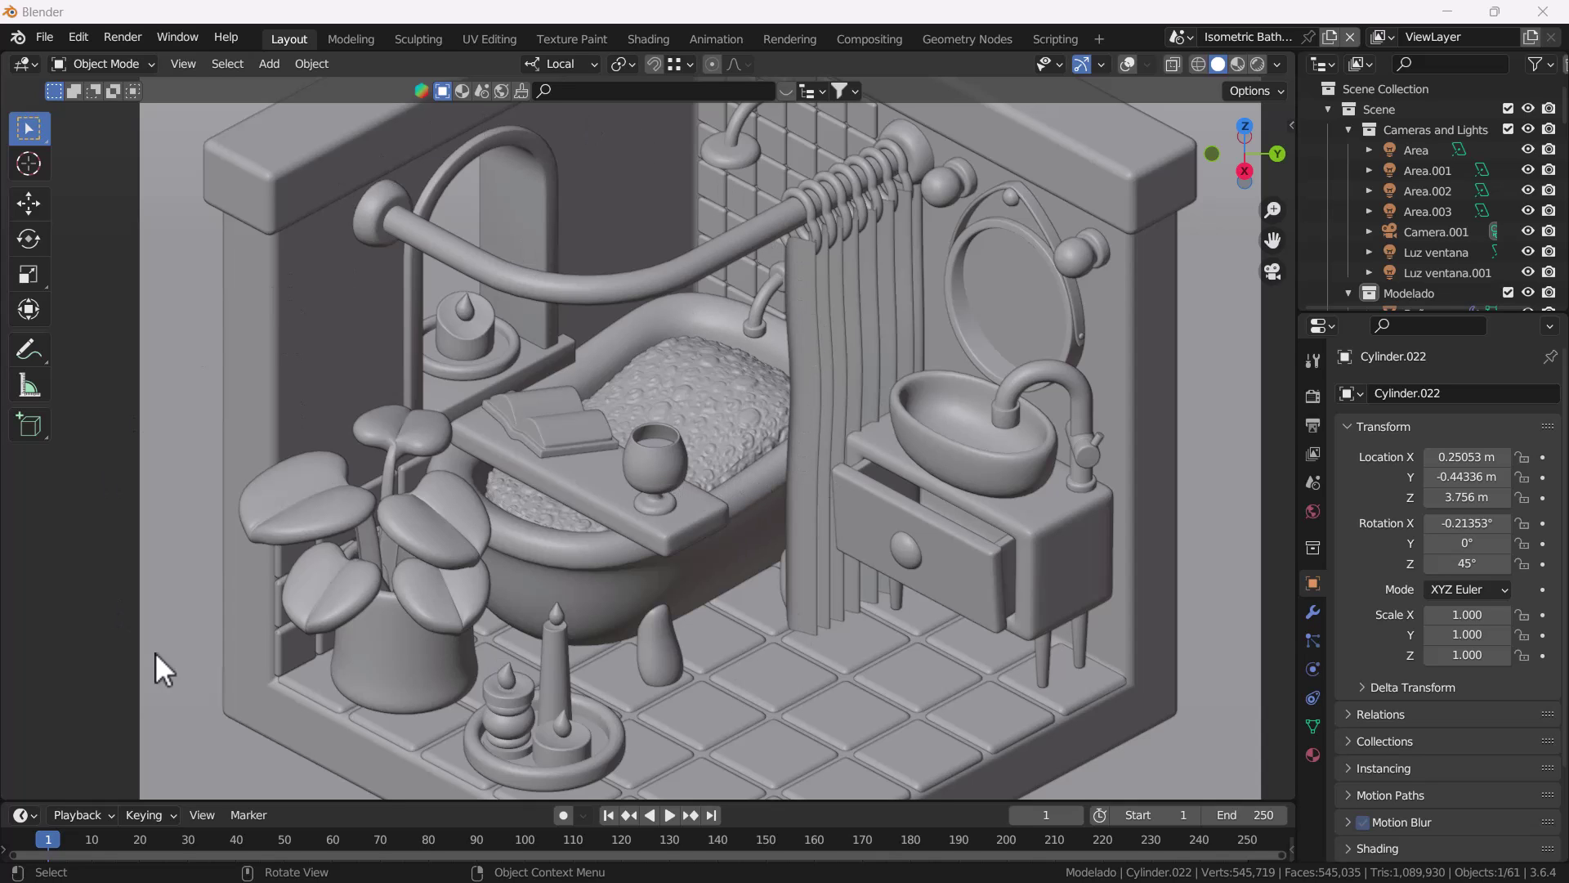
Install the add-on from Dropletgenerator2_1.zip in the Practice folder
{"action": "scroll", "coordinate": [612, 483], "scroll_direction": "up", "scroll_amount": 5}
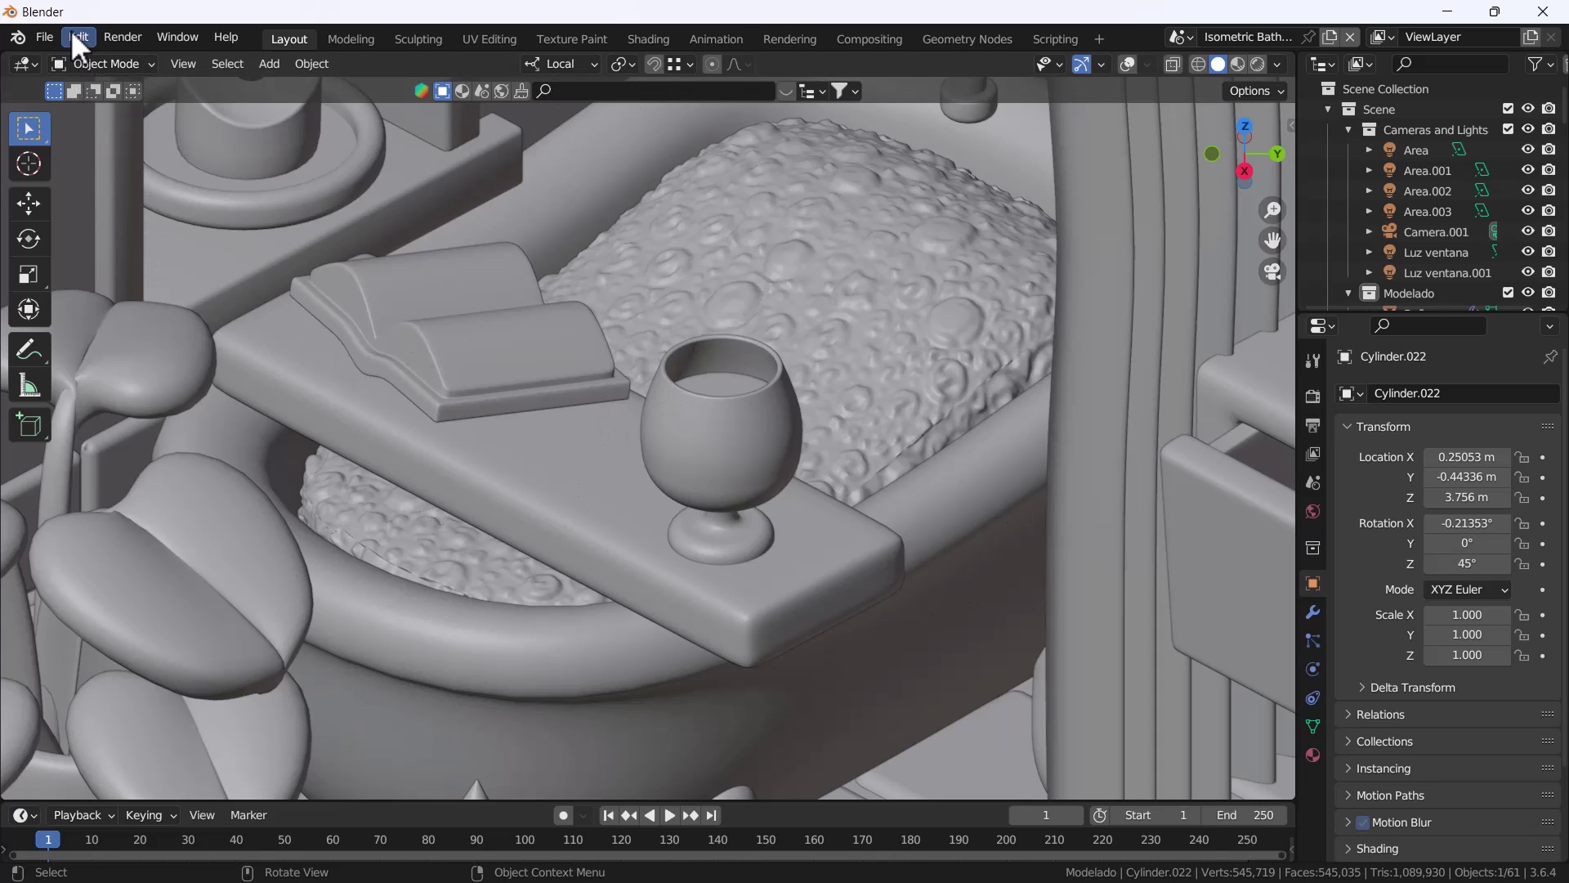
{"action": "left_click", "coordinate": [45, 37]}
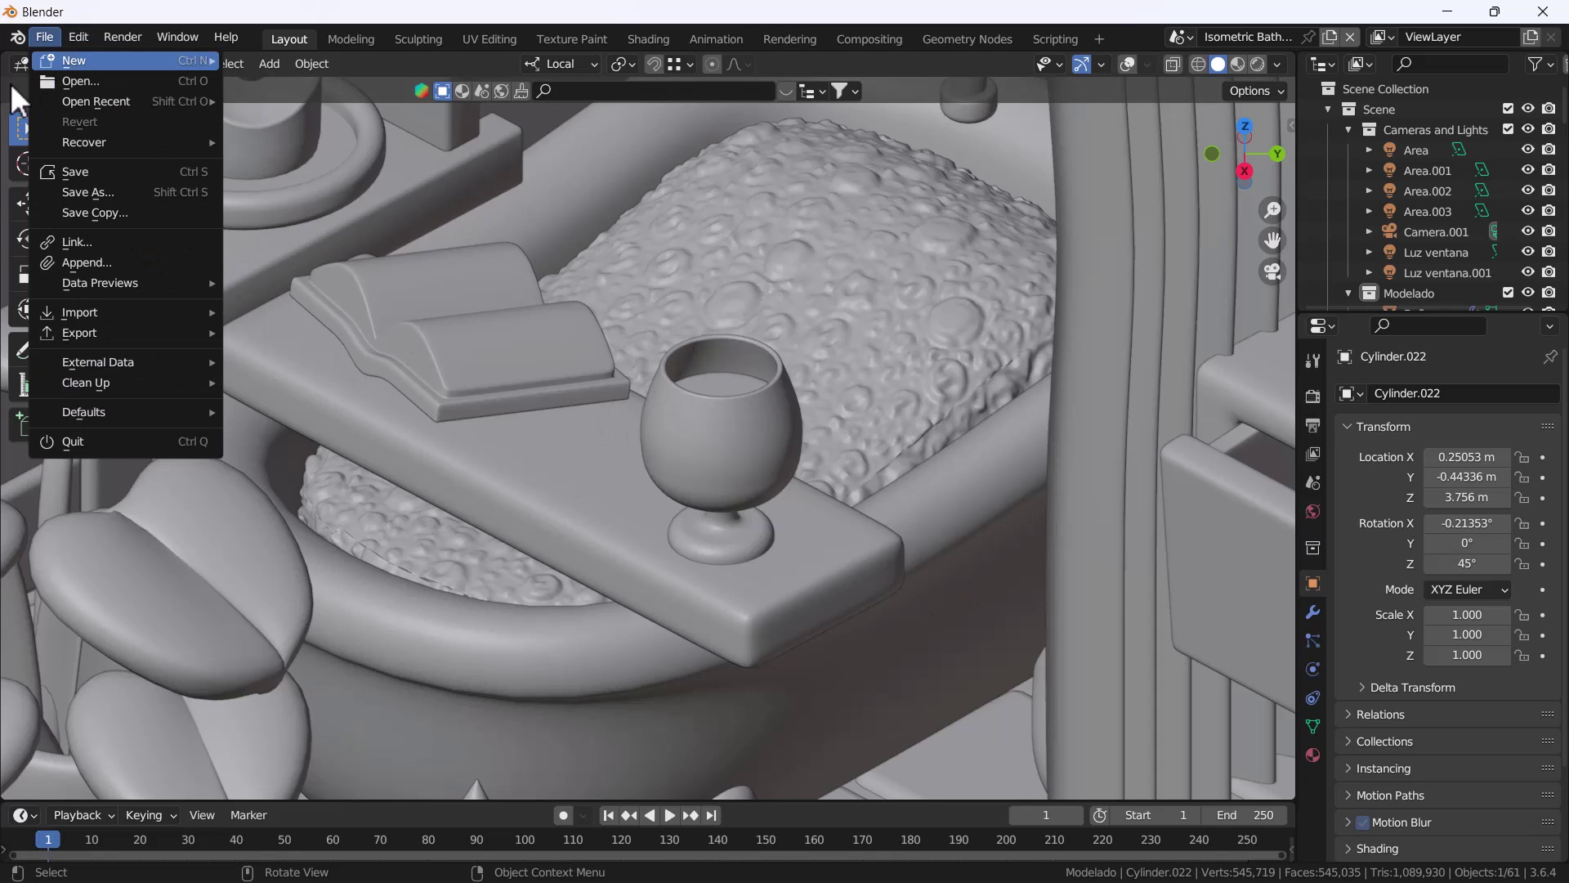
{"action": "key", "text": "Escape"}
{"action": "left_click", "coordinate": [78, 39]}
{"action": "left_click", "coordinate": [127, 329]}
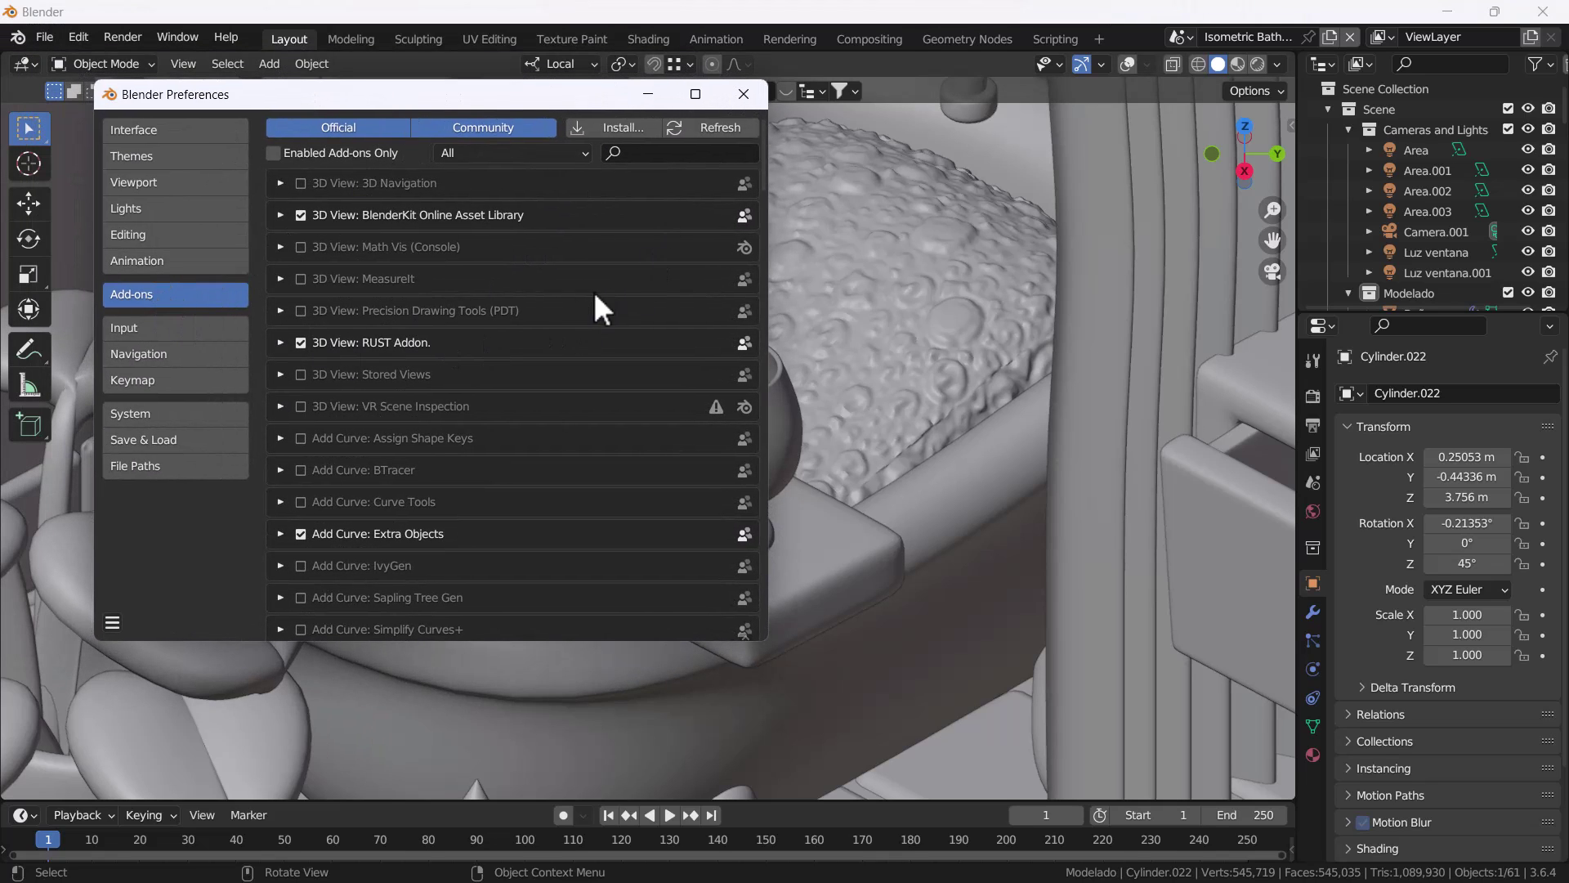
{"action": "left_click", "coordinate": [616, 128]}
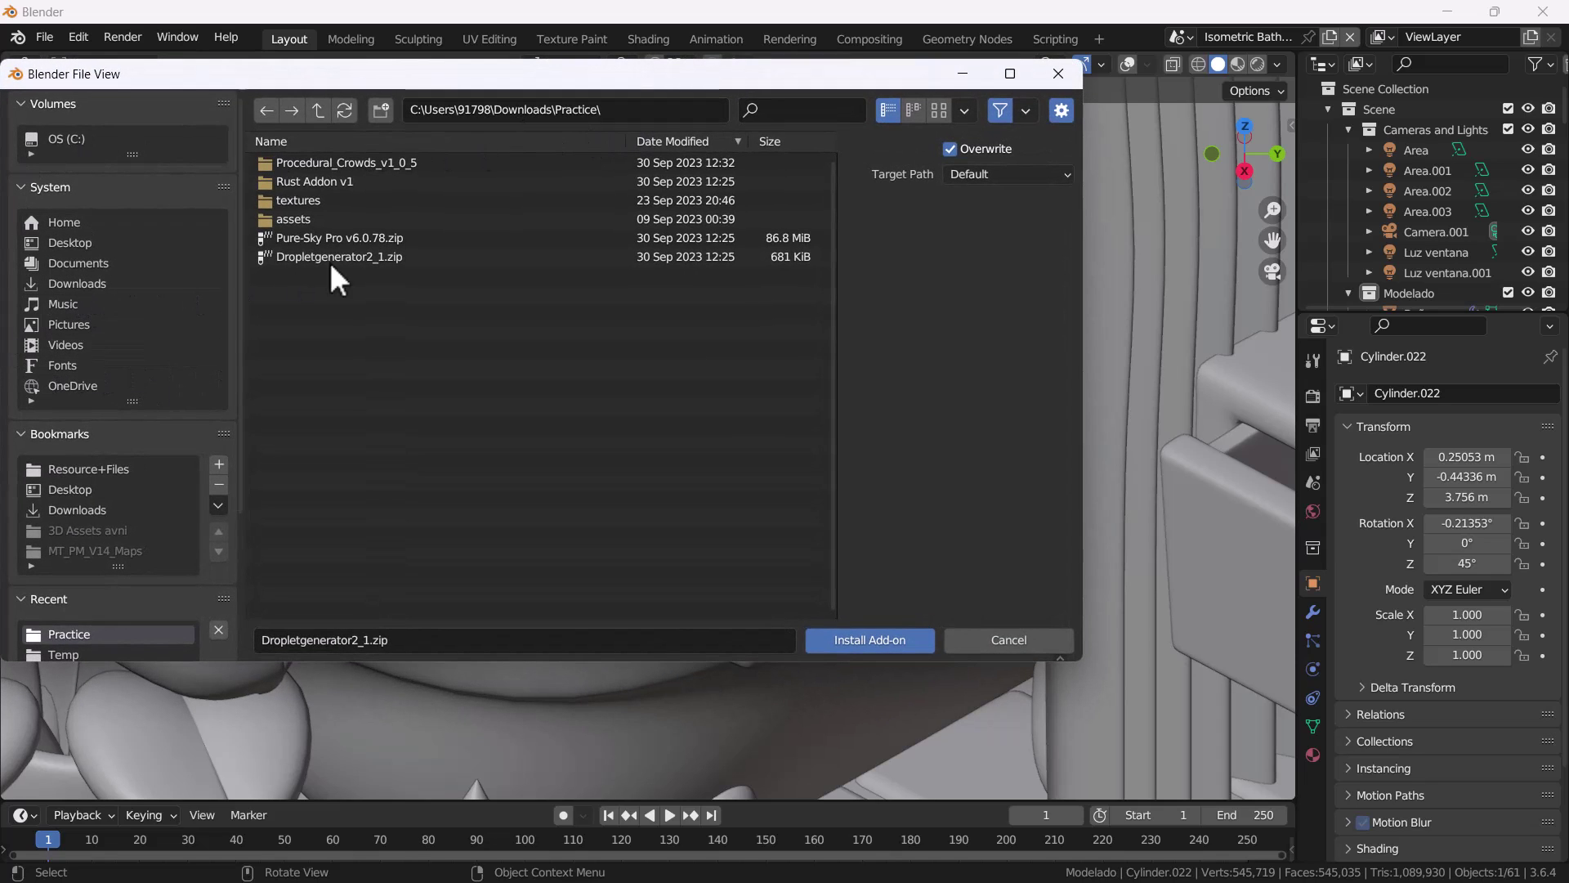
{"action": "left_click", "coordinate": [335, 260]}
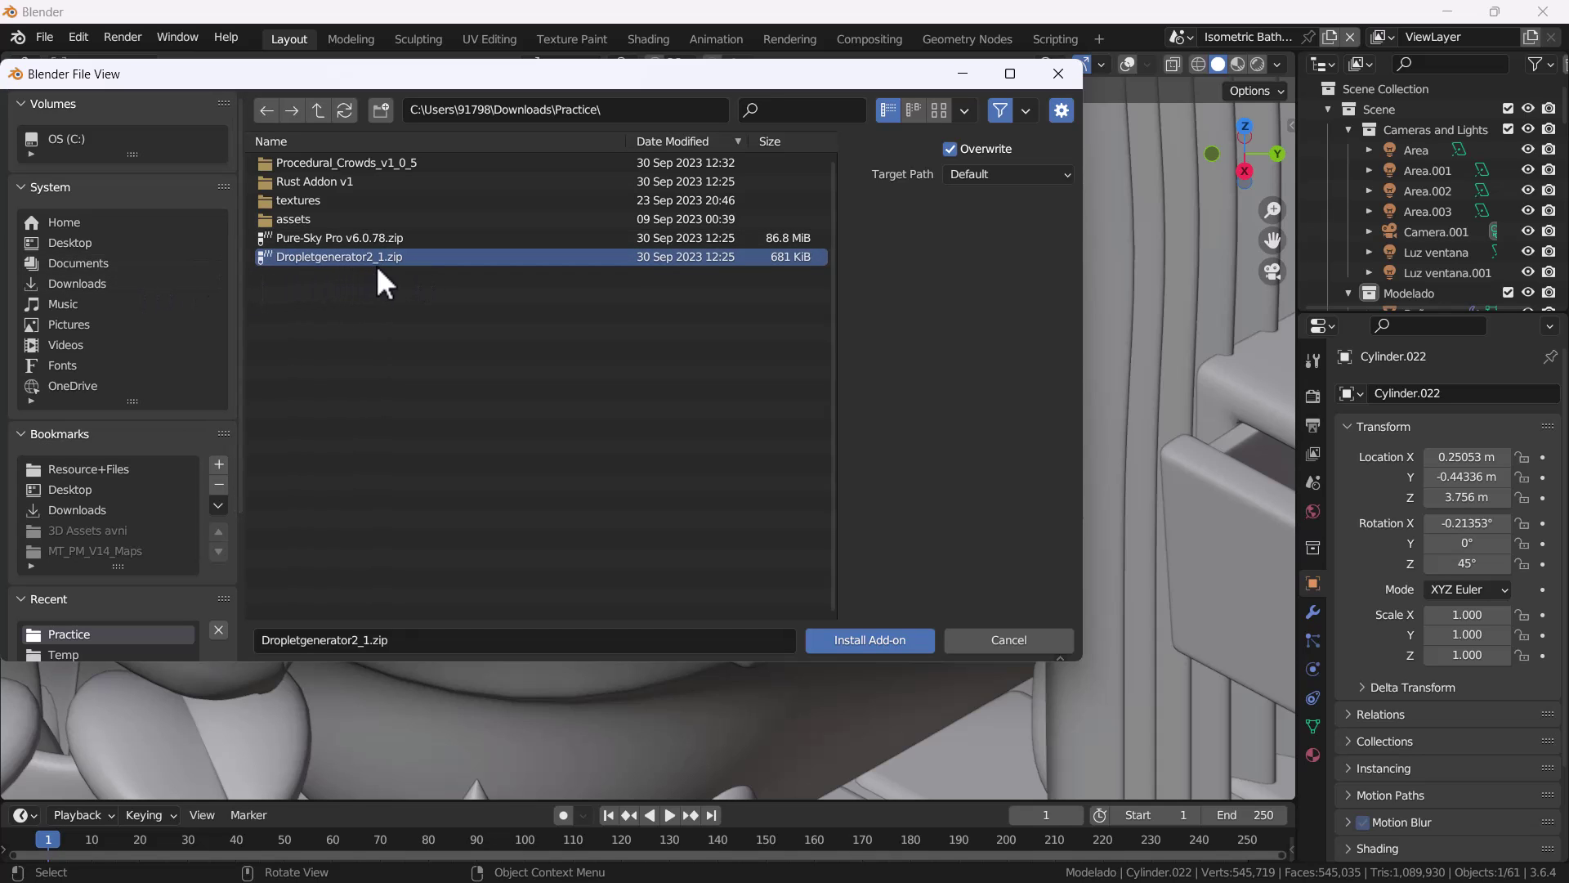
{"action": "left_click", "coordinate": [907, 639]}
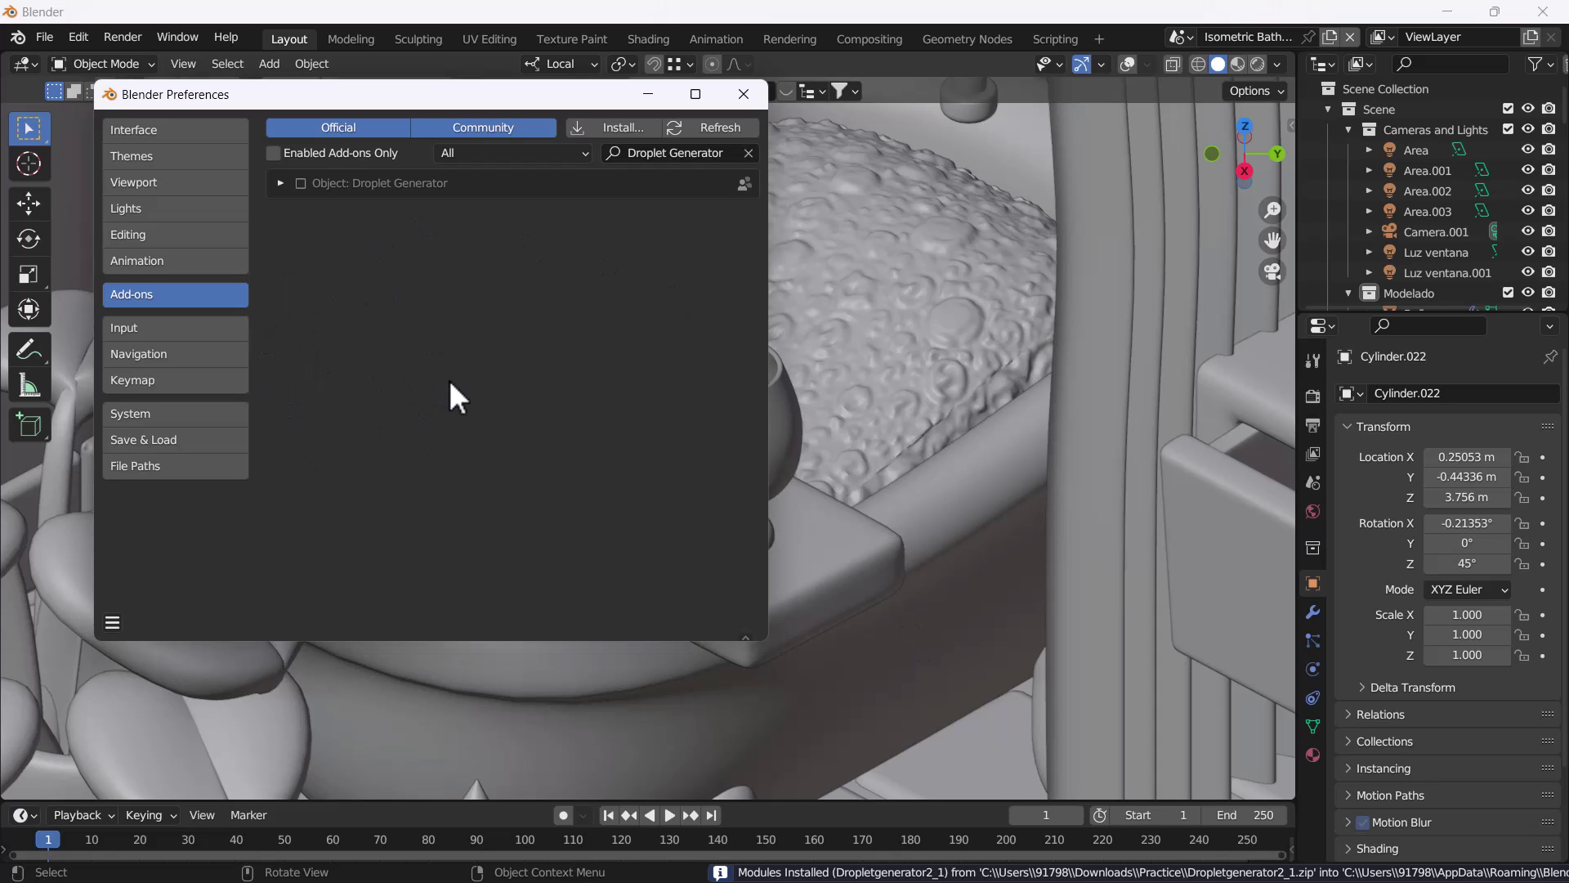
Enable the Droplet Generator add-on, check its details, clear the add-on search and close the preferences
{"action": "left_click", "coordinate": [301, 184]}
{"action": "left_click", "coordinate": [279, 183]}
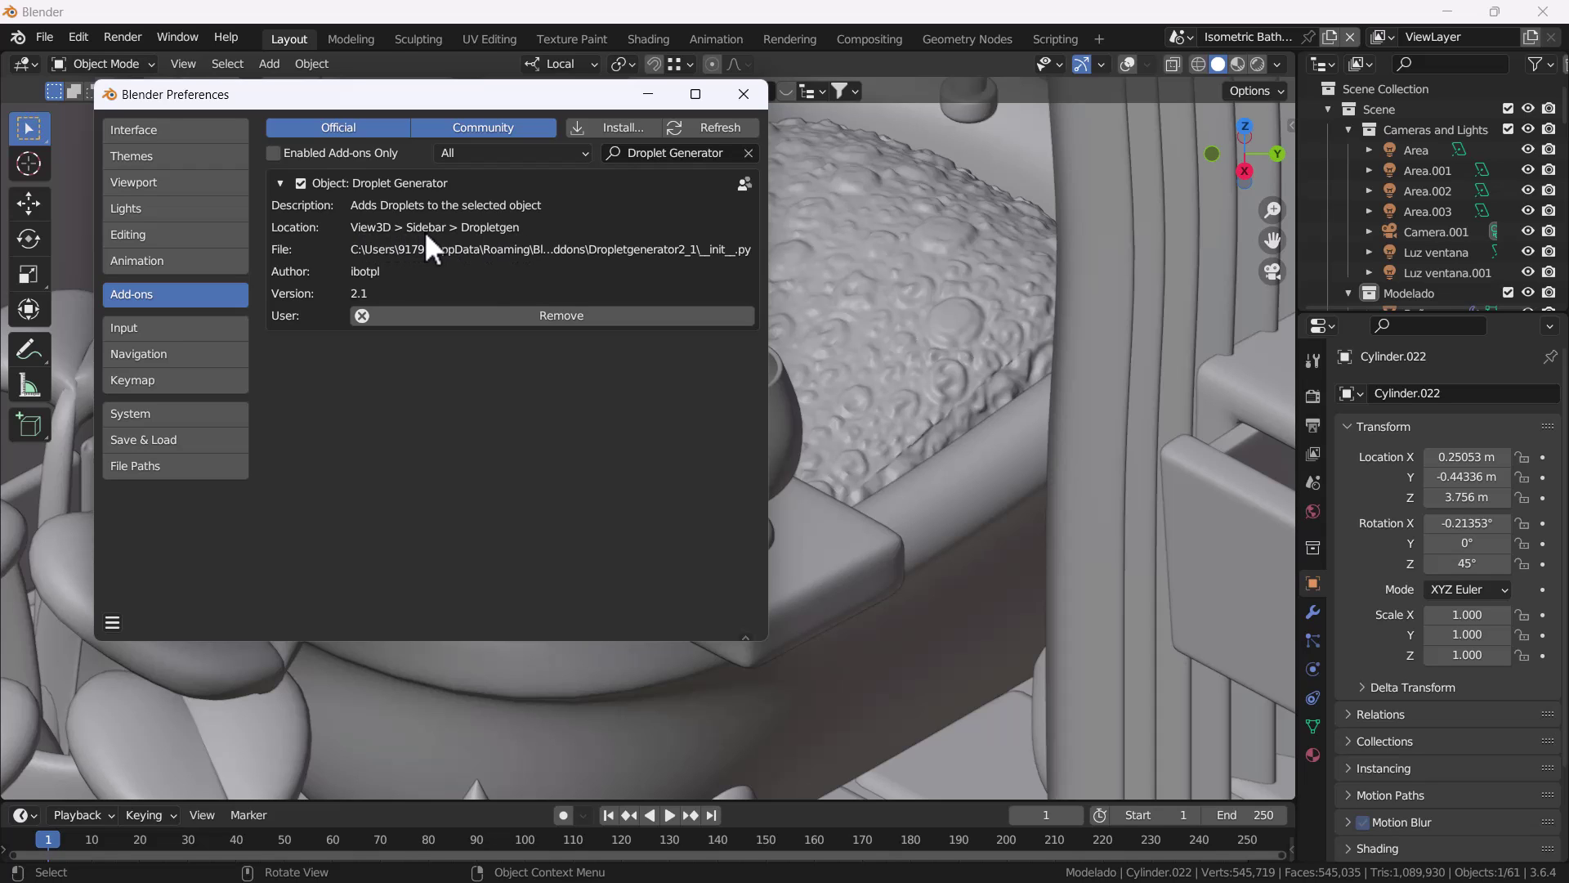
{"action": "left_click", "coordinate": [747, 153]}
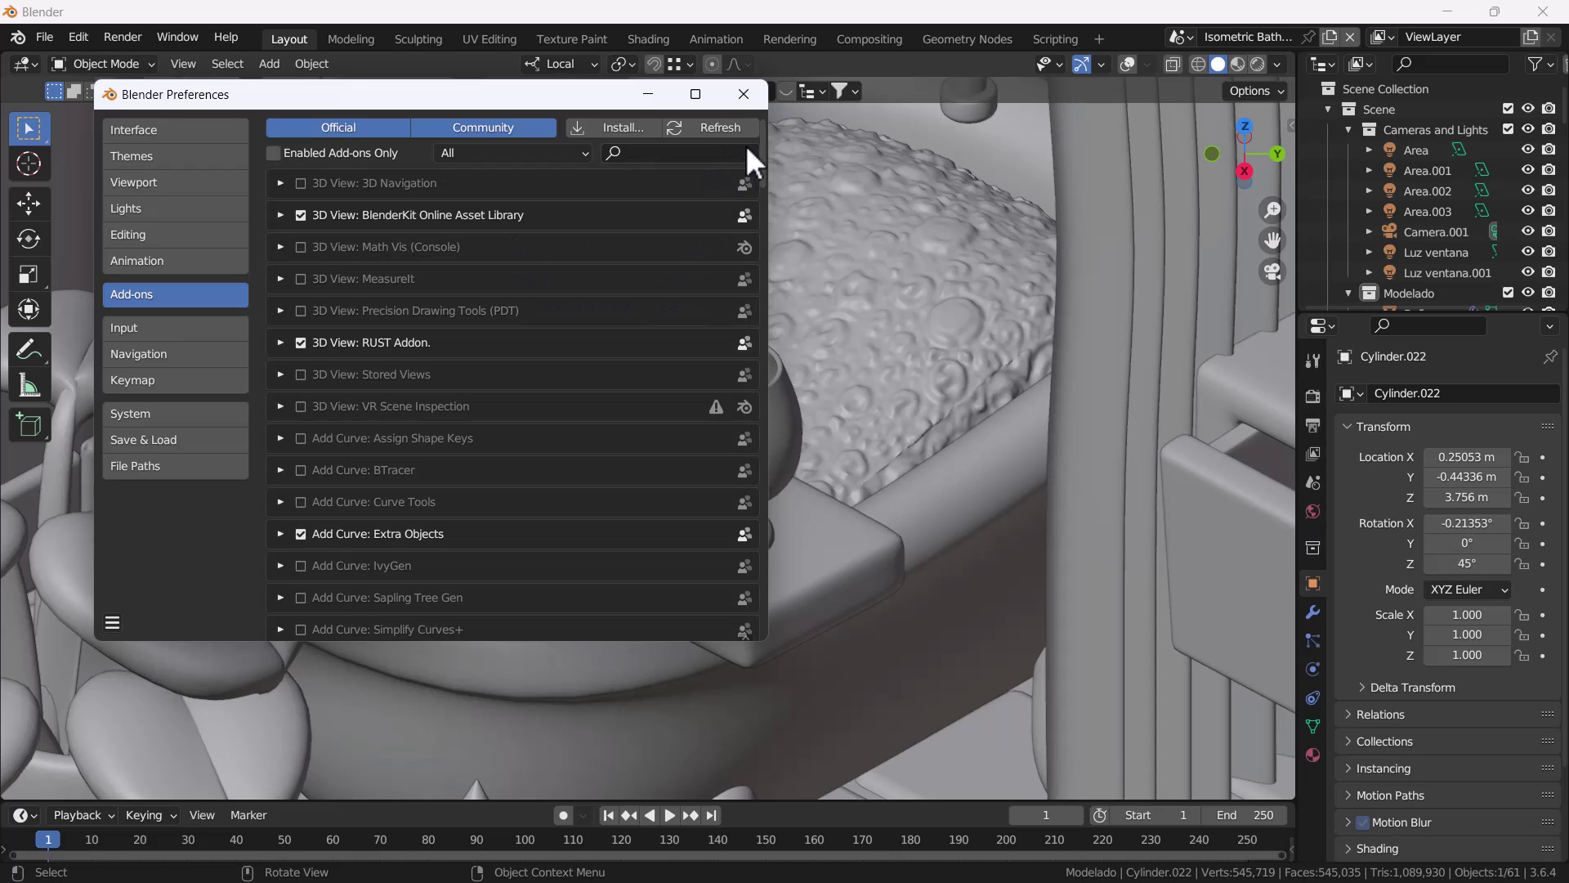
{"action": "left_click", "coordinate": [743, 94]}
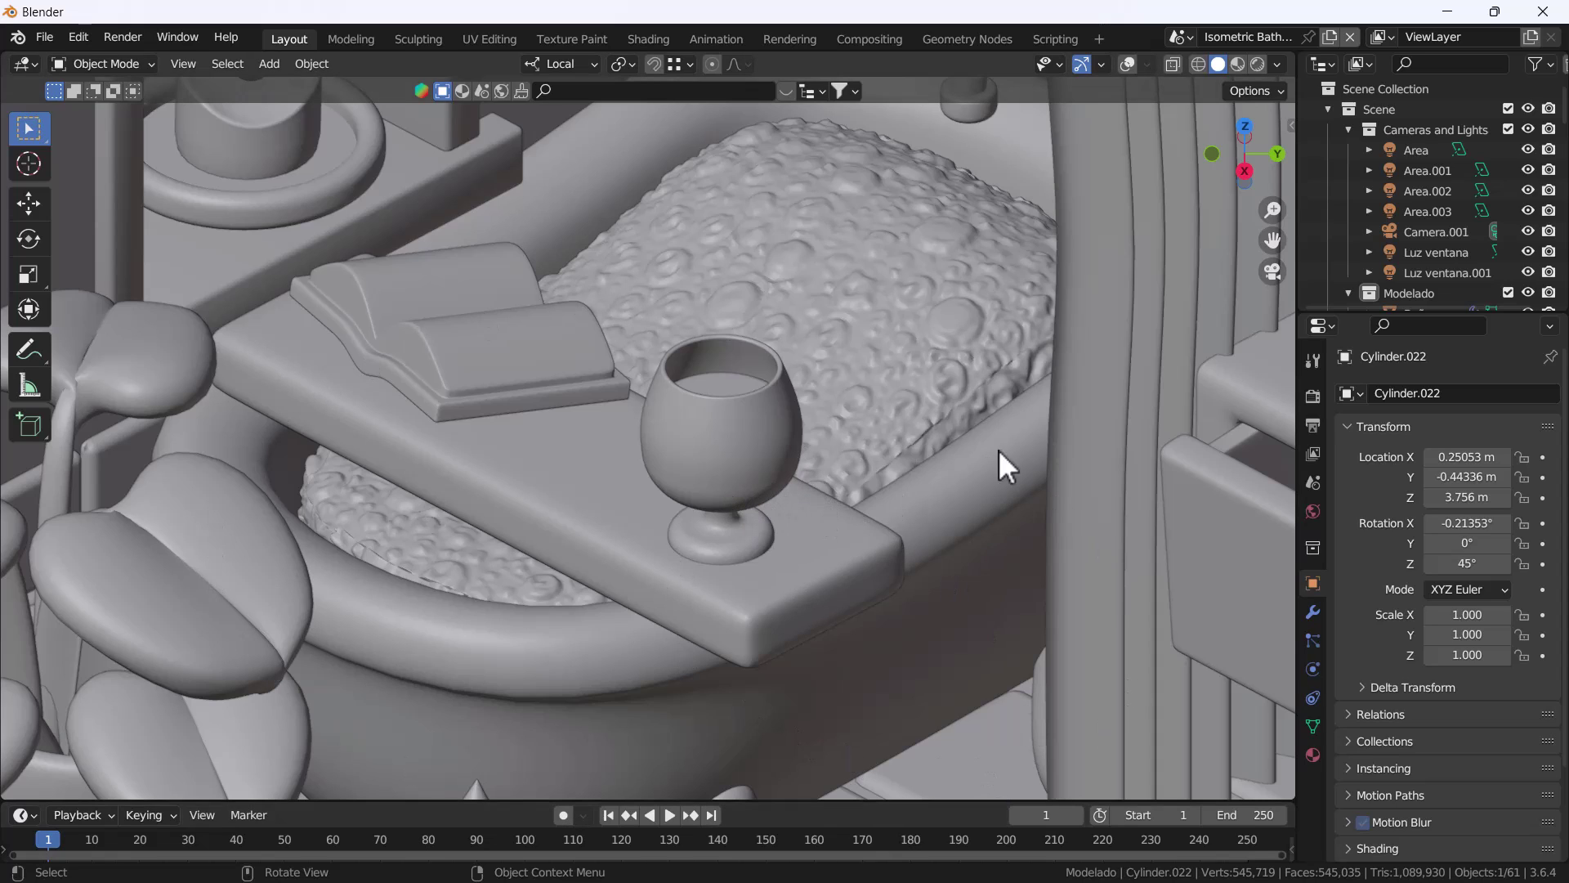
Show the viewport overlays and add generated droplets to the wine glass on the bath tray
{"action": "key", "text": "n"}
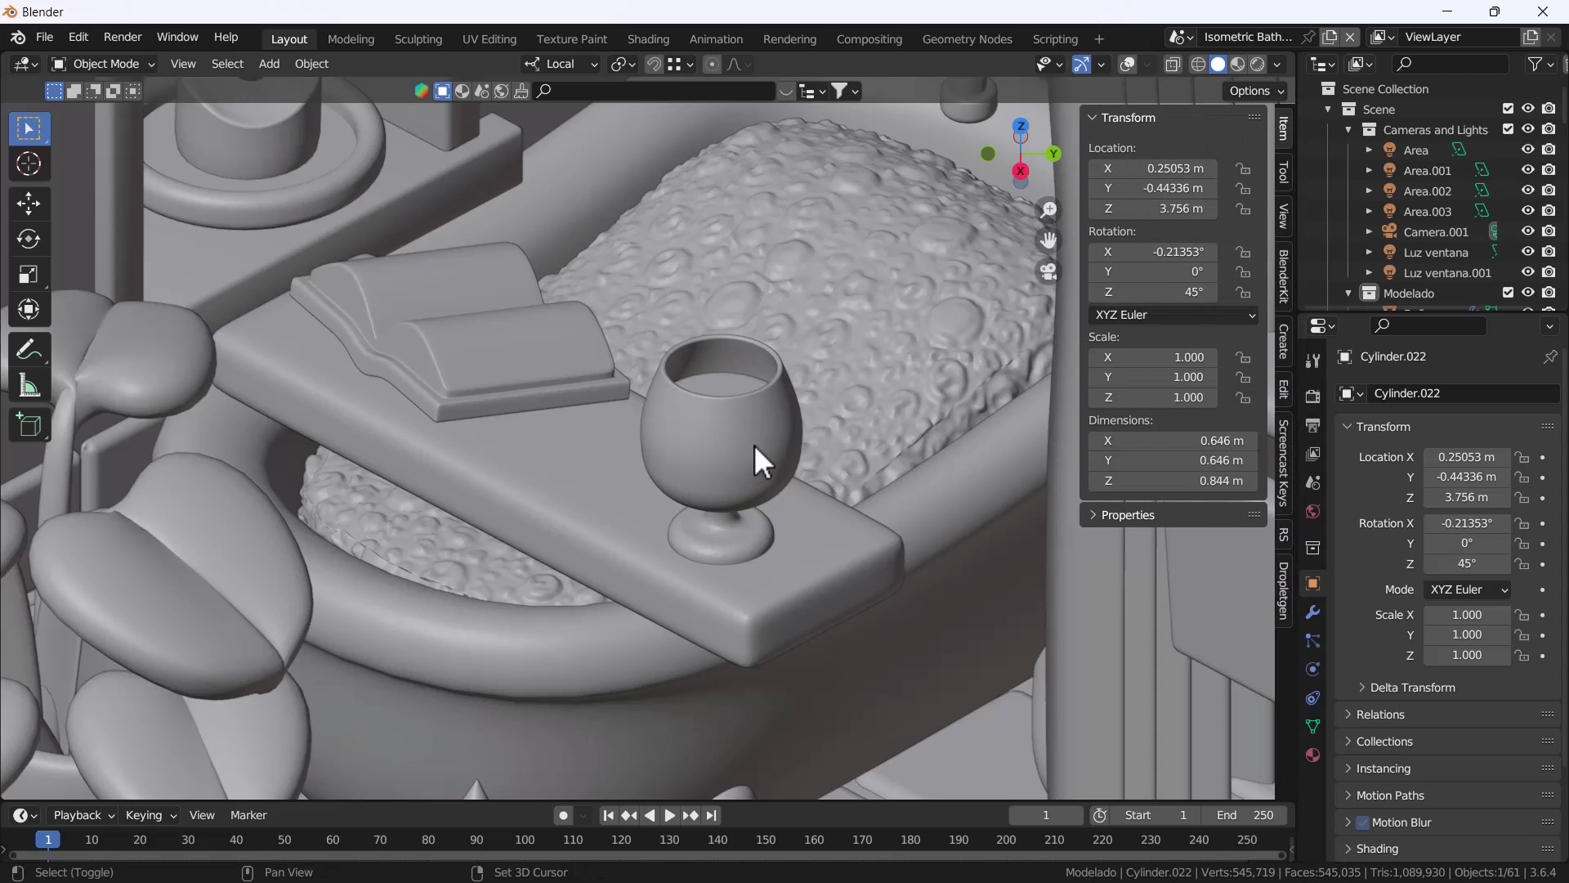
{"action": "middle_click_drag", "start_coordinate": [753, 443], "coordinate": [654, 443], "text": "shift"}
{"action": "left_click", "coordinate": [1128, 65]}
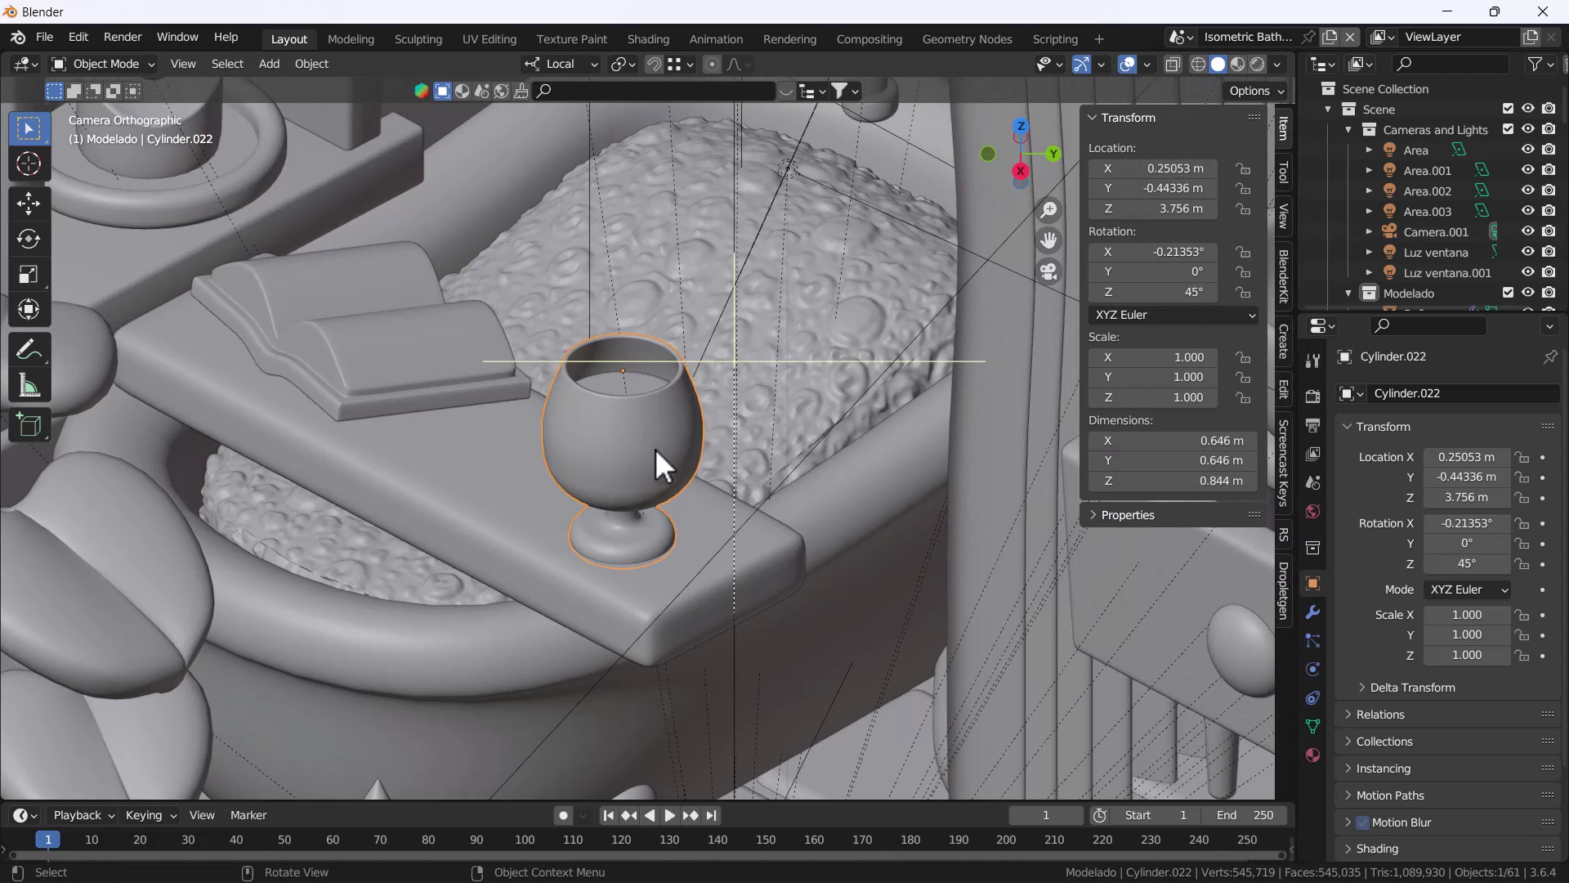
{"action": "scroll", "coordinate": [546, 464], "scroll_direction": "up", "scroll_amount": 2}
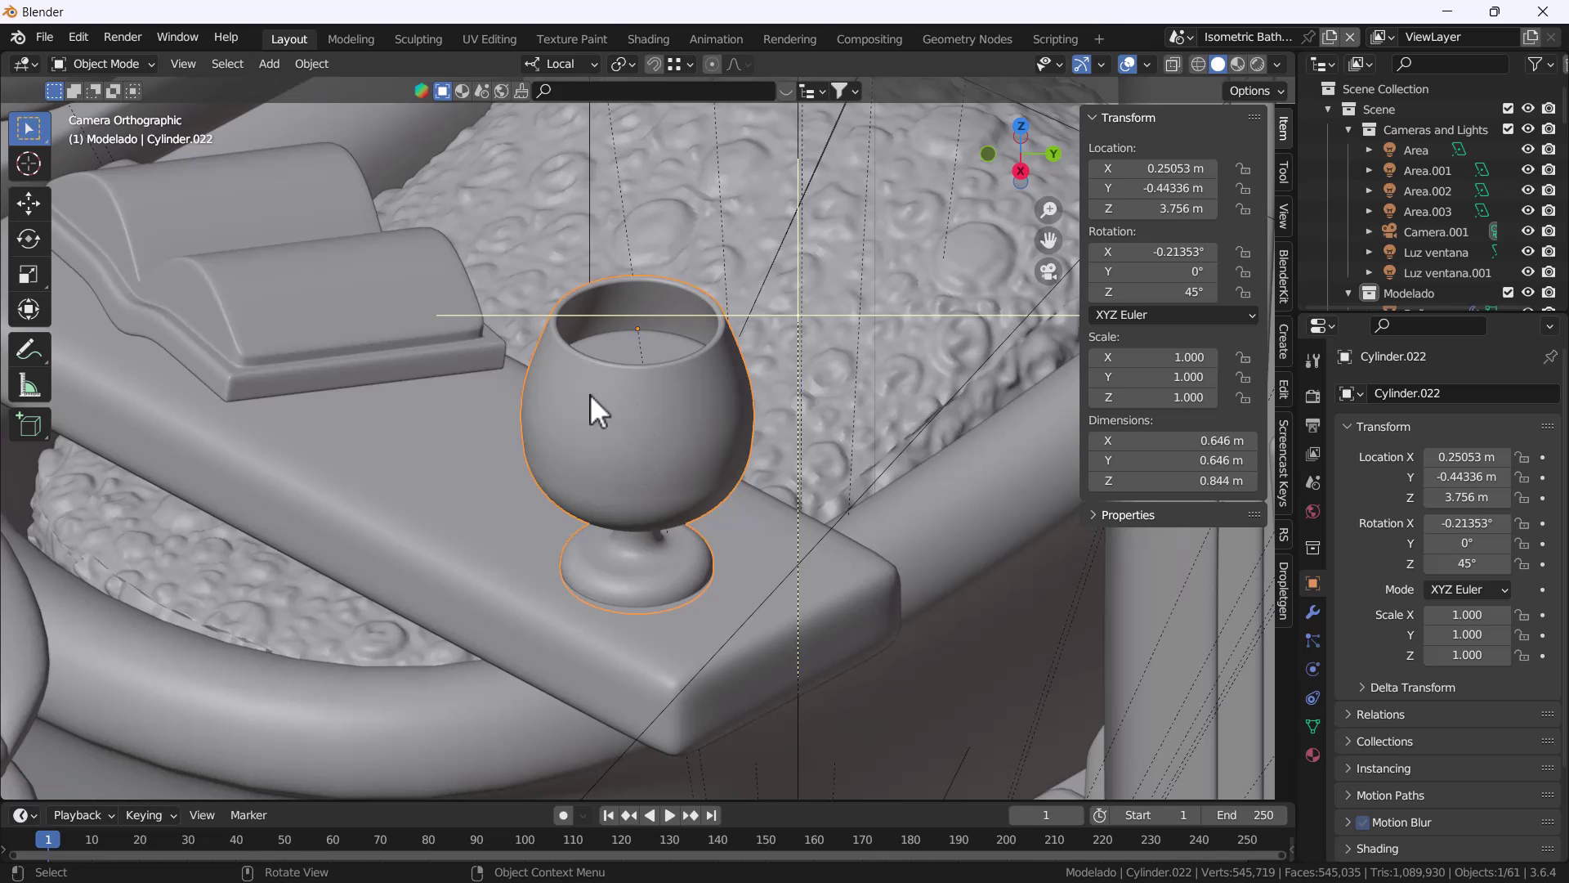
{"action": "middle_click_drag", "start_coordinate": [591, 394], "coordinate": [544, 515], "text": "ctrl"}
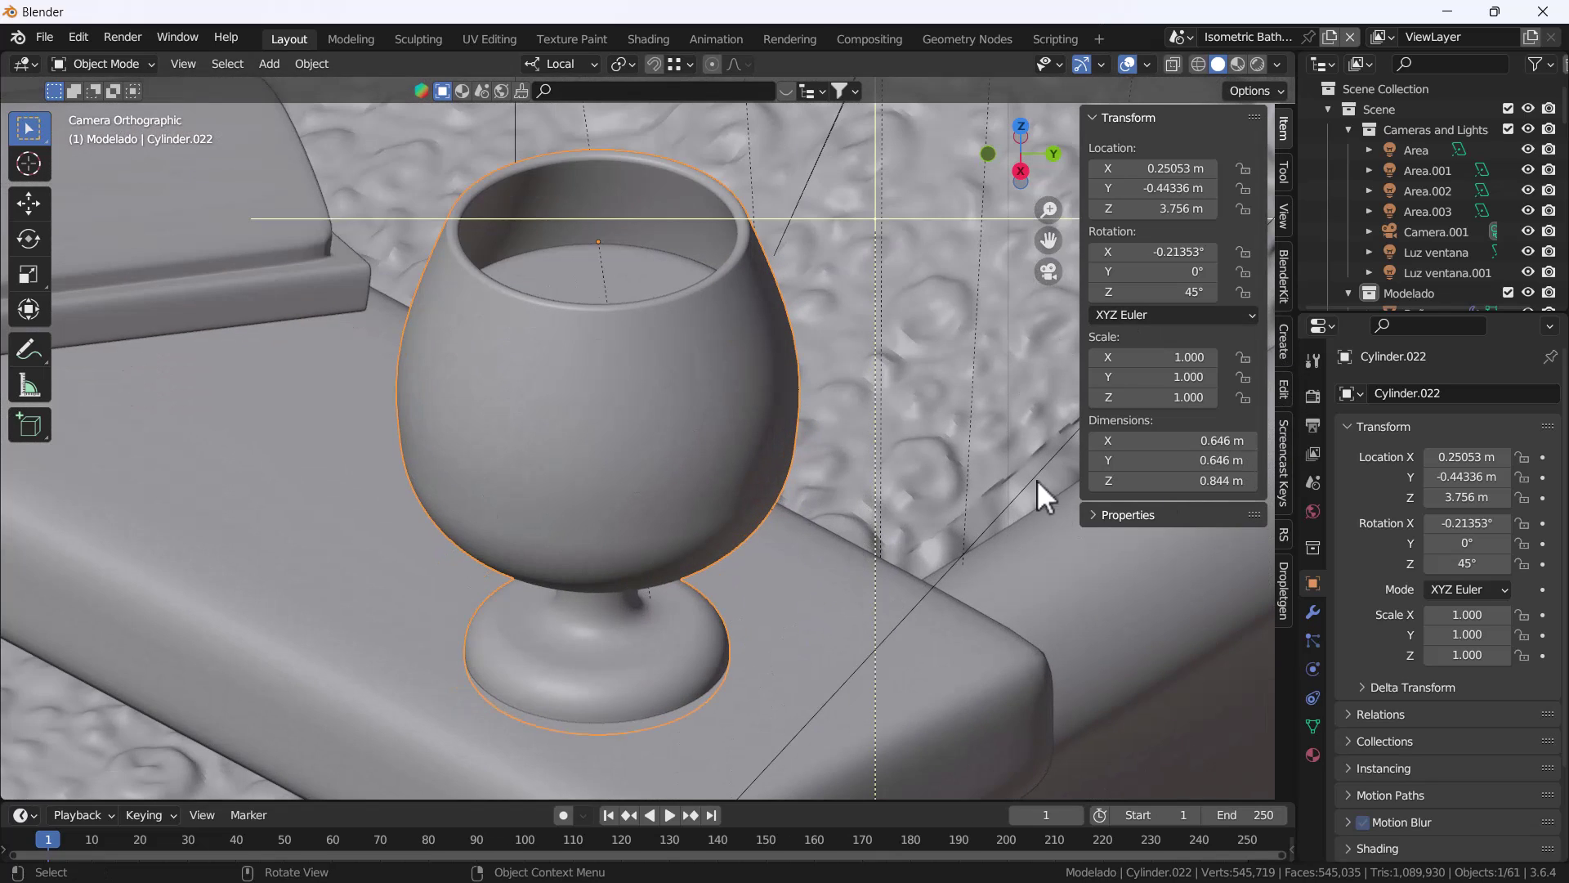
{"action": "left_click", "coordinate": [1284, 588]}
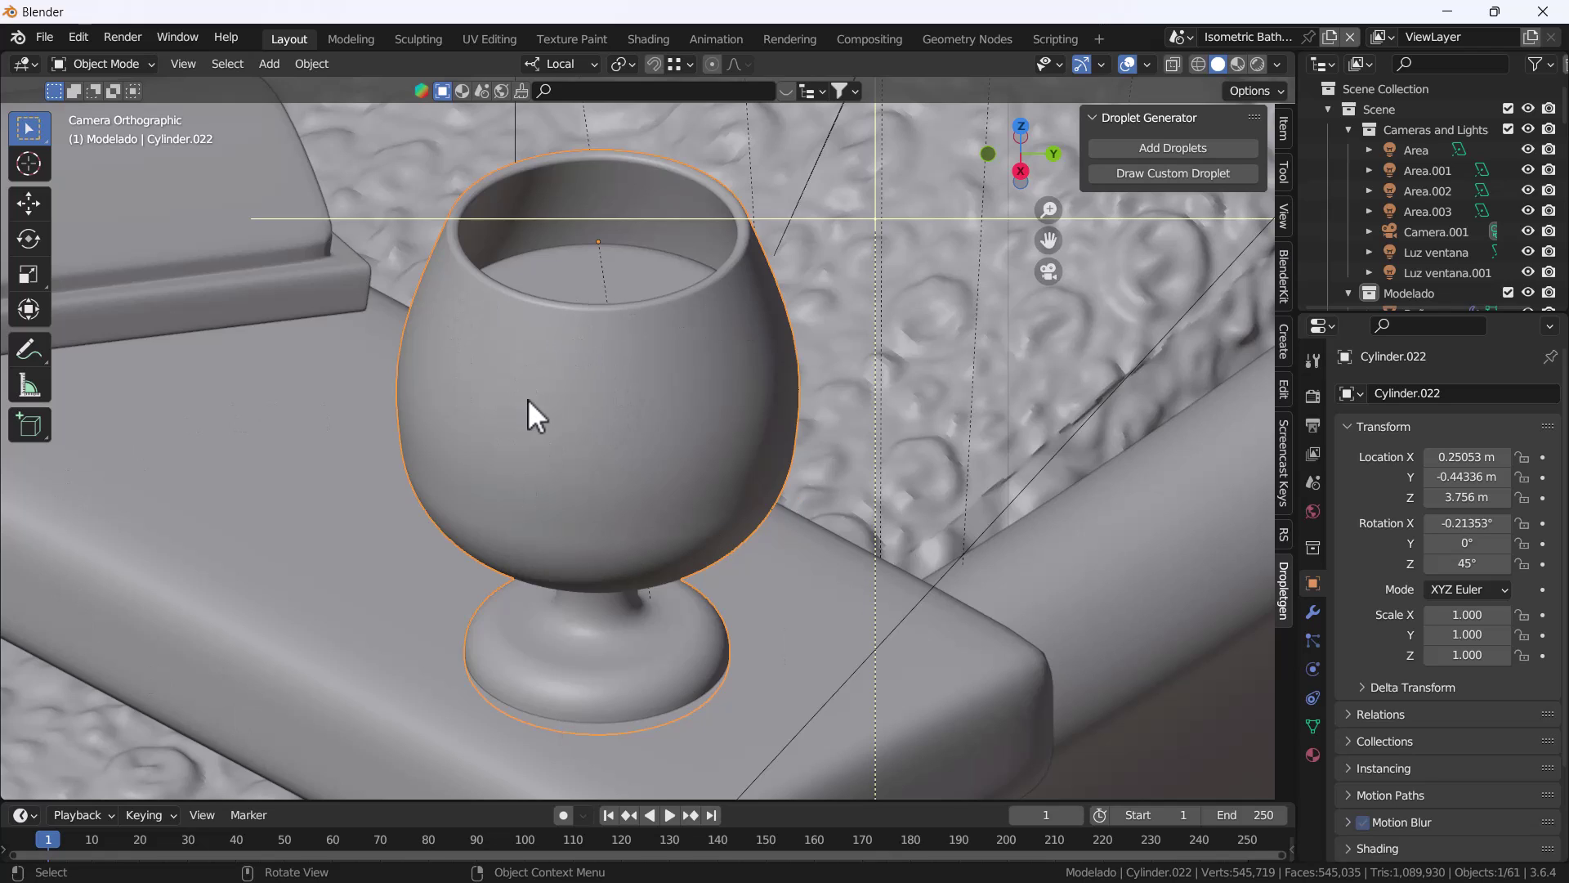
{"action": "left_click", "coordinate": [1177, 147]}
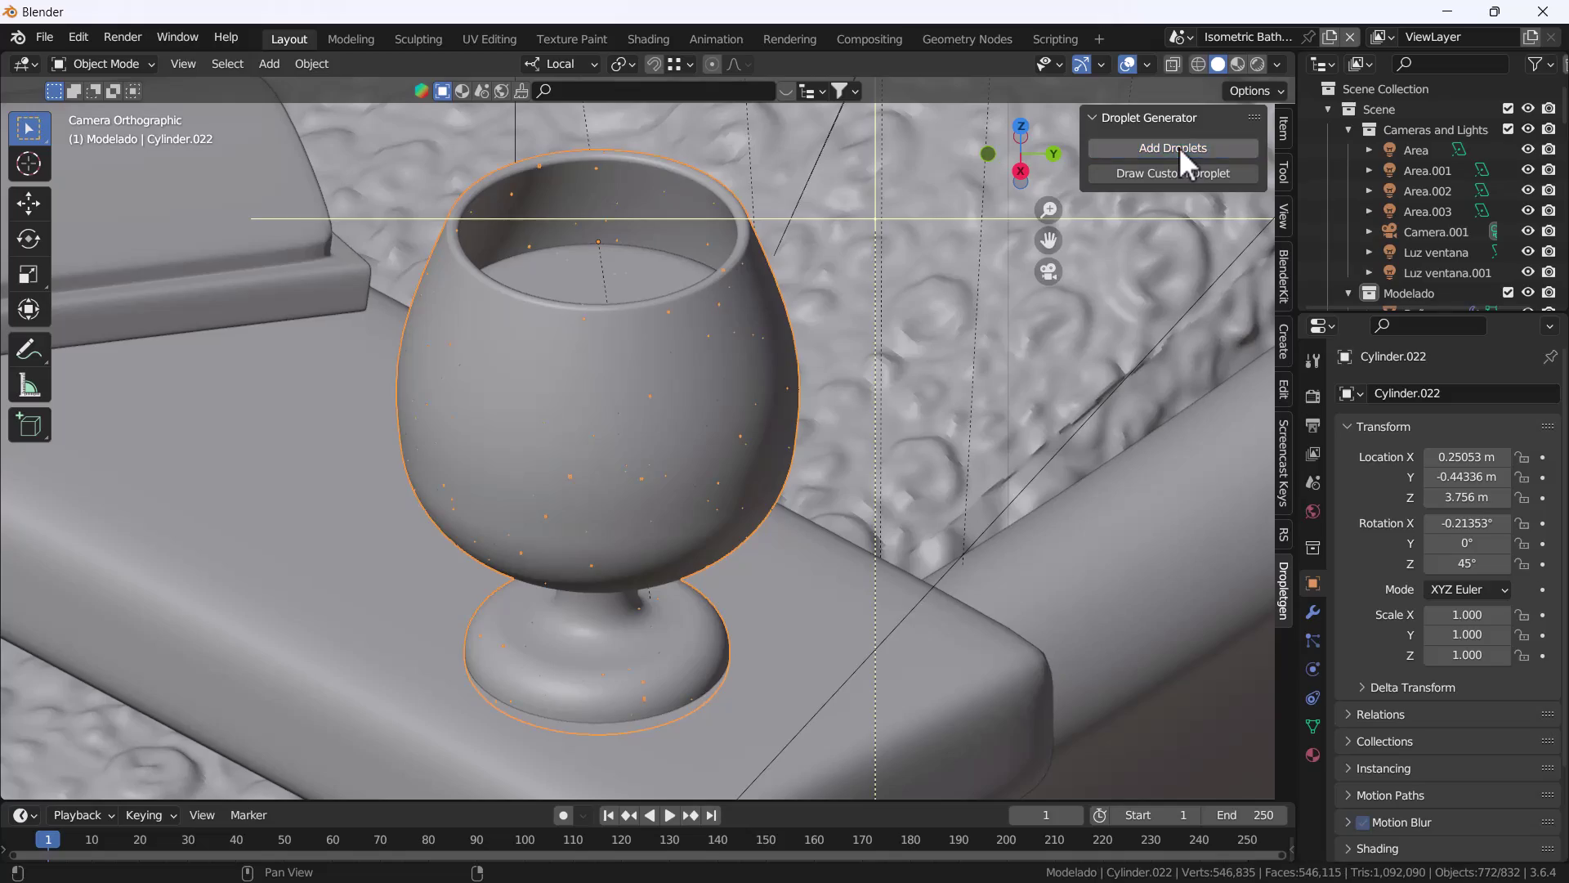
Show the glass's Droplets modifier settings in a wider properties area and set the droplet scale to 3.840
{"action": "scroll", "coordinate": [688, 443], "scroll_direction": "up", "scroll_amount": 3}
{"action": "middle_click_drag", "start_coordinate": [689, 443], "coordinate": [591, 468]}
{"action": "scroll", "coordinate": [591, 467], "scroll_direction": "up", "scroll_amount": 5}
{"action": "scroll", "coordinate": [591, 468], "scroll_direction": "up", "scroll_amount": 8}
{"action": "middle_click_drag", "start_coordinate": [744, 478], "coordinate": [726, 520]}
{"action": "scroll", "coordinate": [817, 370], "scroll_direction": "up", "scroll_amount": 6}
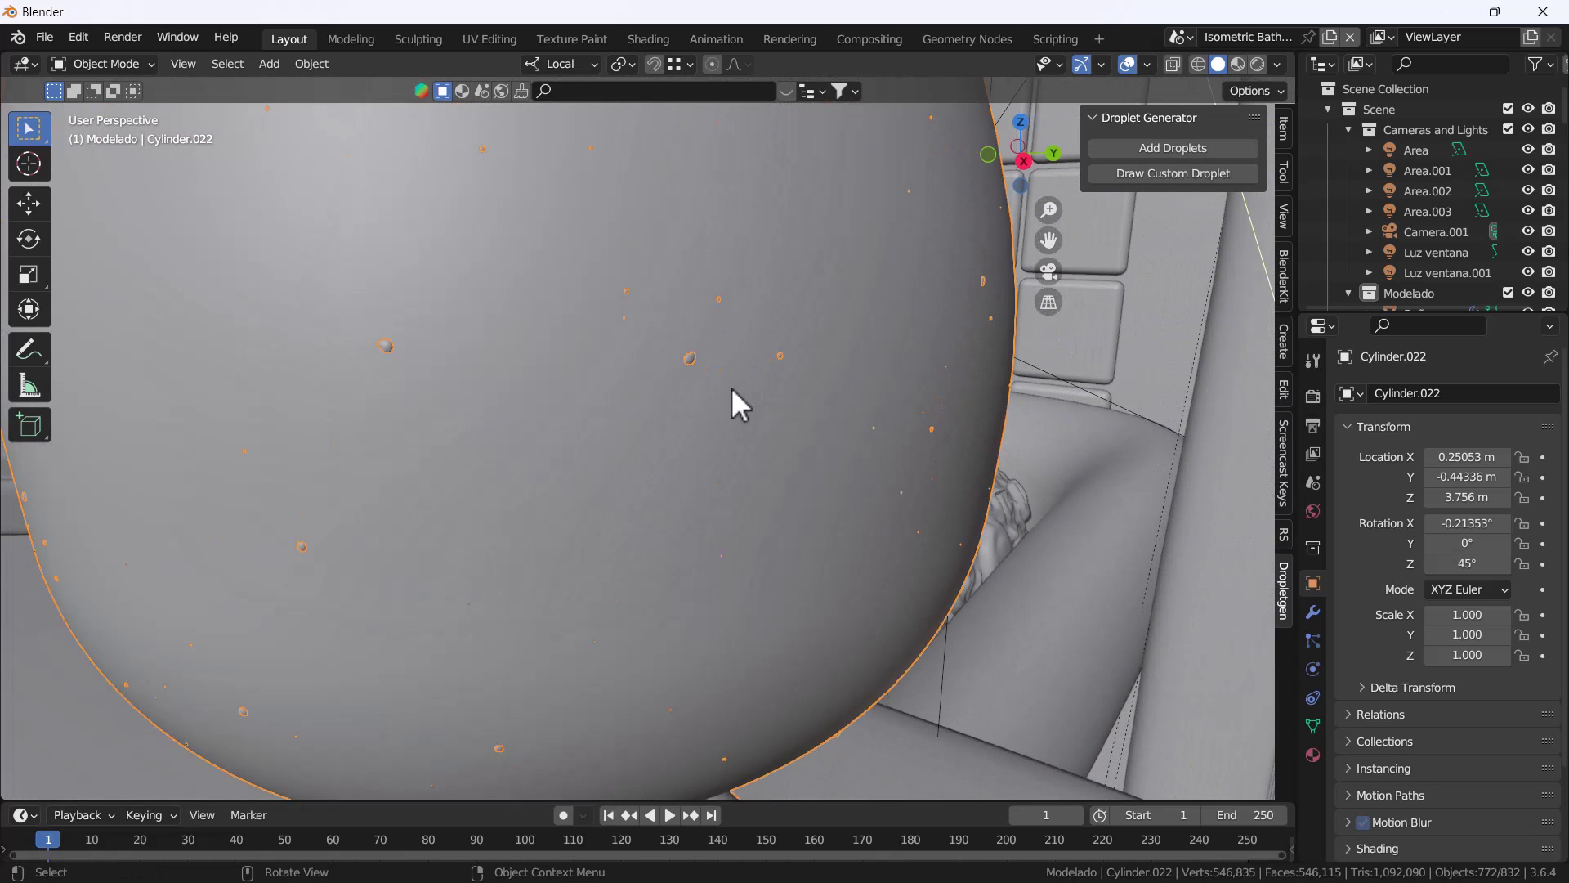
{"action": "scroll", "coordinate": [724, 390], "scroll_direction": "down", "scroll_amount": 6}
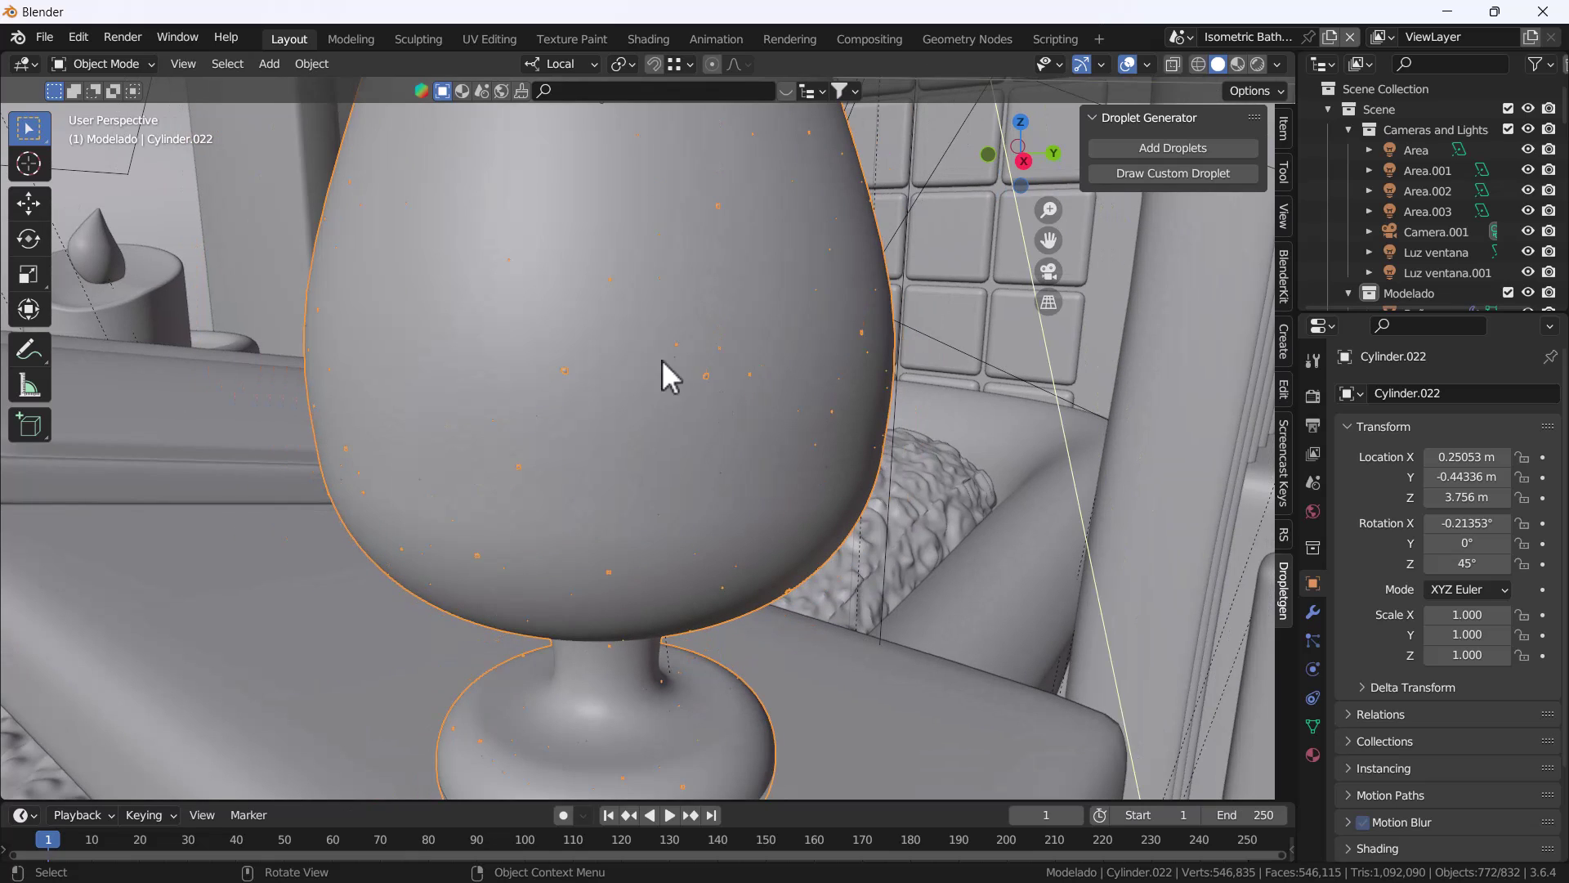
{"action": "left_click", "coordinate": [1313, 611]}
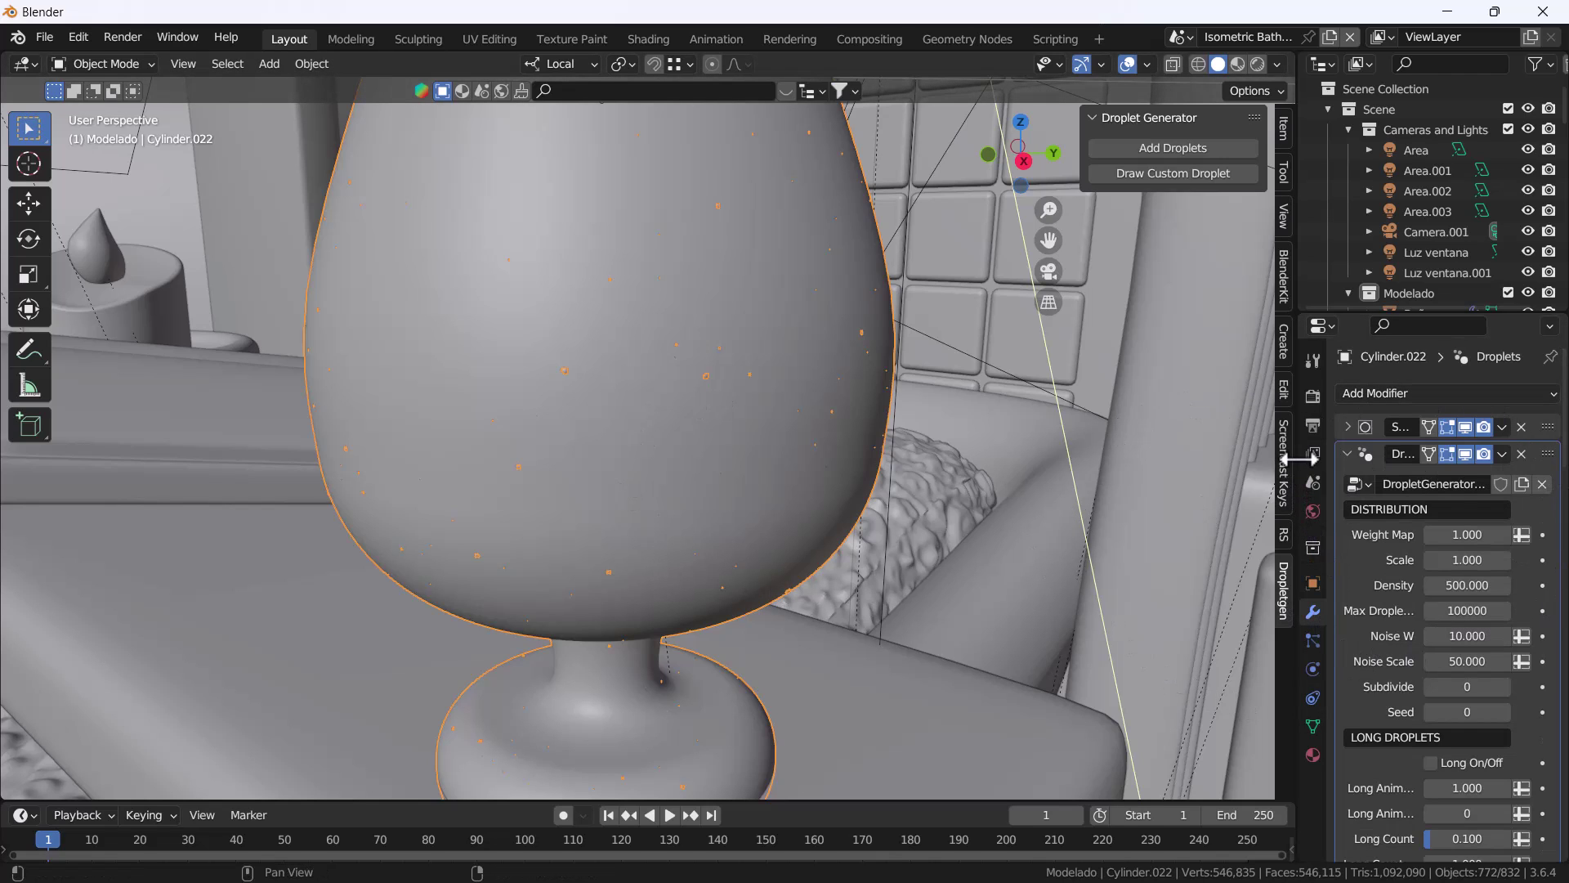
{"action": "left_click_drag", "start_coordinate": [1300, 460], "coordinate": [1126, 461]}
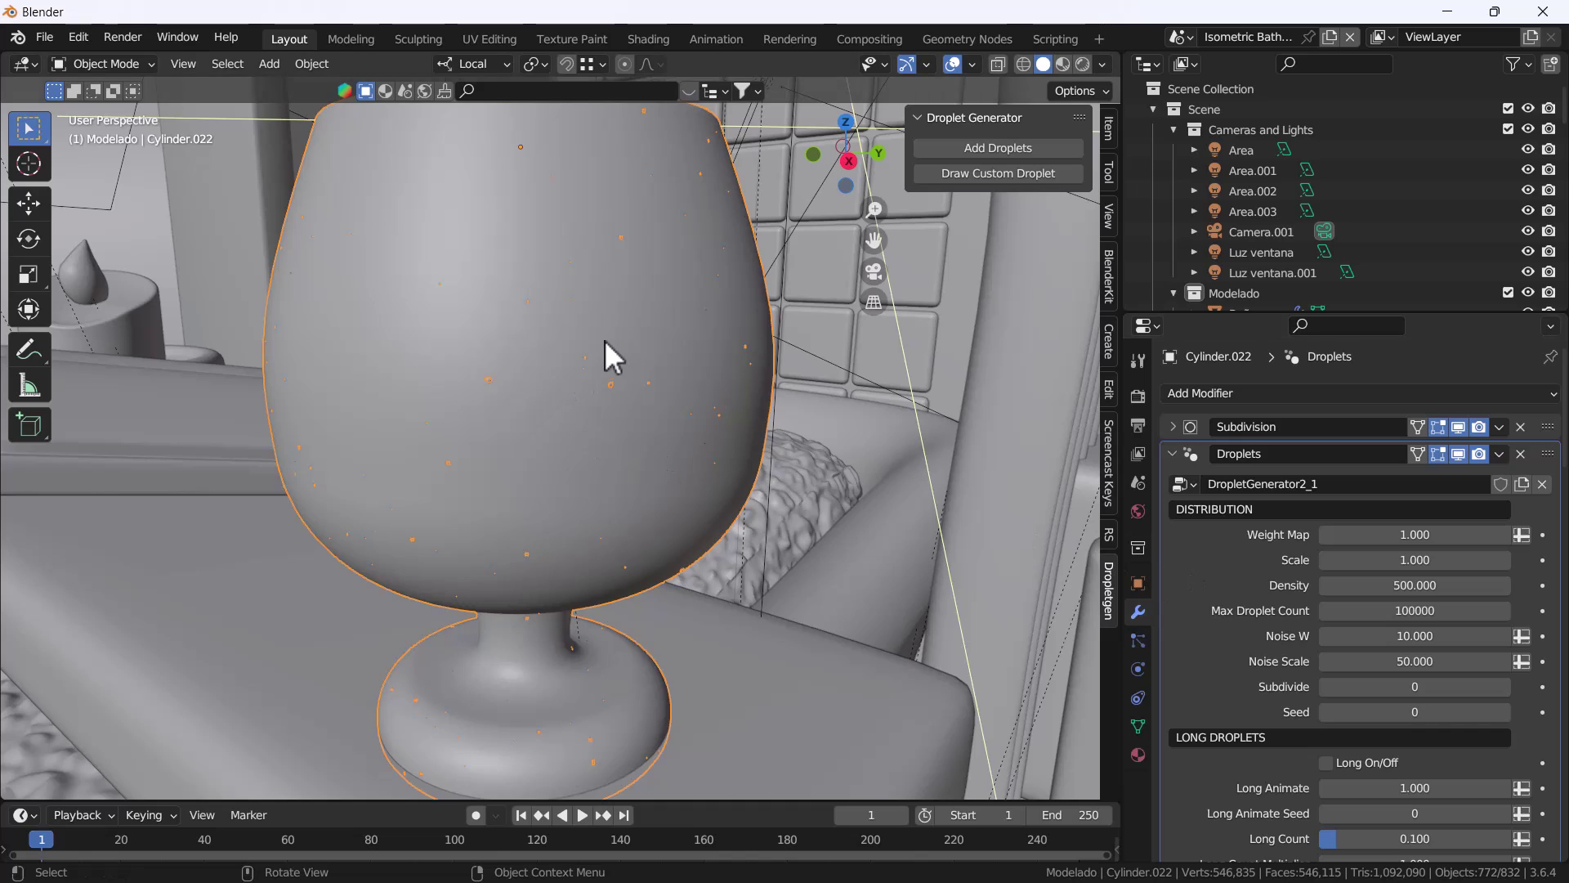
{"action": "left_click_drag", "start_coordinate": [1400, 559], "coordinate": [1499, 559]}
{"action": "mouse_move", "coordinate": [501, 365]}
{"action": "middle_mouse_down"}
{"action": "mouse_move", "coordinate": [740, 462]}
{"action": "mouse_move", "coordinate": [501, 407]}
{"action": "mouse_move", "coordinate": [437, 361]}
{"action": "mouse_move", "coordinate": [454, 358]}
{"action": "mouse_move", "coordinate": [348, 318]}
{"action": "mouse_move", "coordinate": [453, 379]}
{"action": "mouse_move", "coordinate": [474, 368]}
{"action": "middle_mouse_up"}
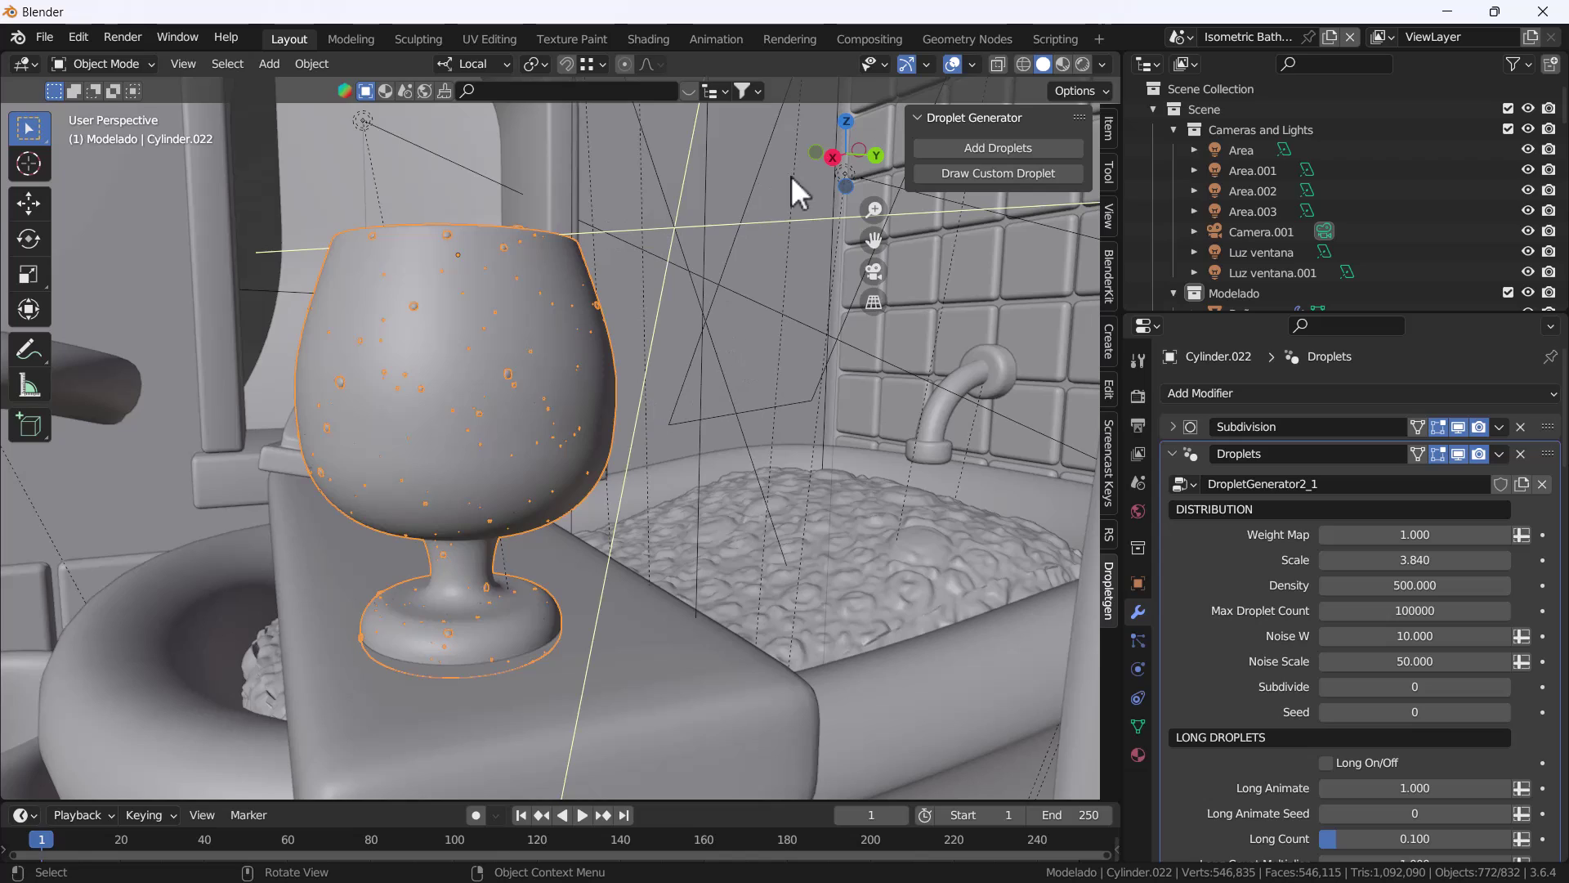
Hide the viewport overlays and switch to rendered shading to inspect the droplets on the wine glass
{"action": "left_click", "coordinate": [951, 65]}
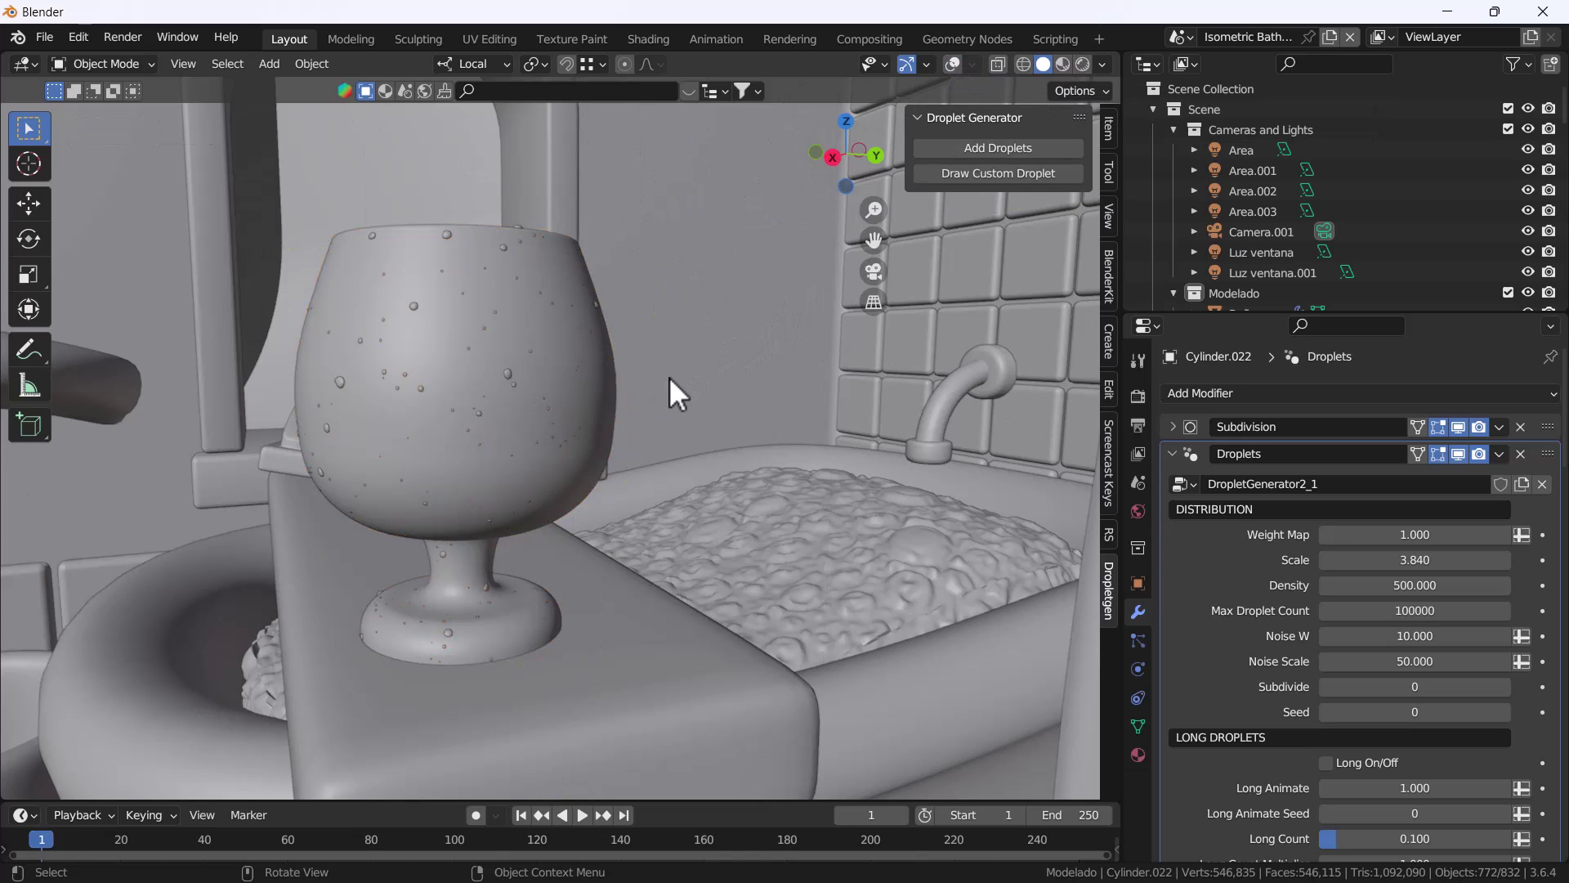
{"action": "left_click", "coordinate": [1082, 65]}
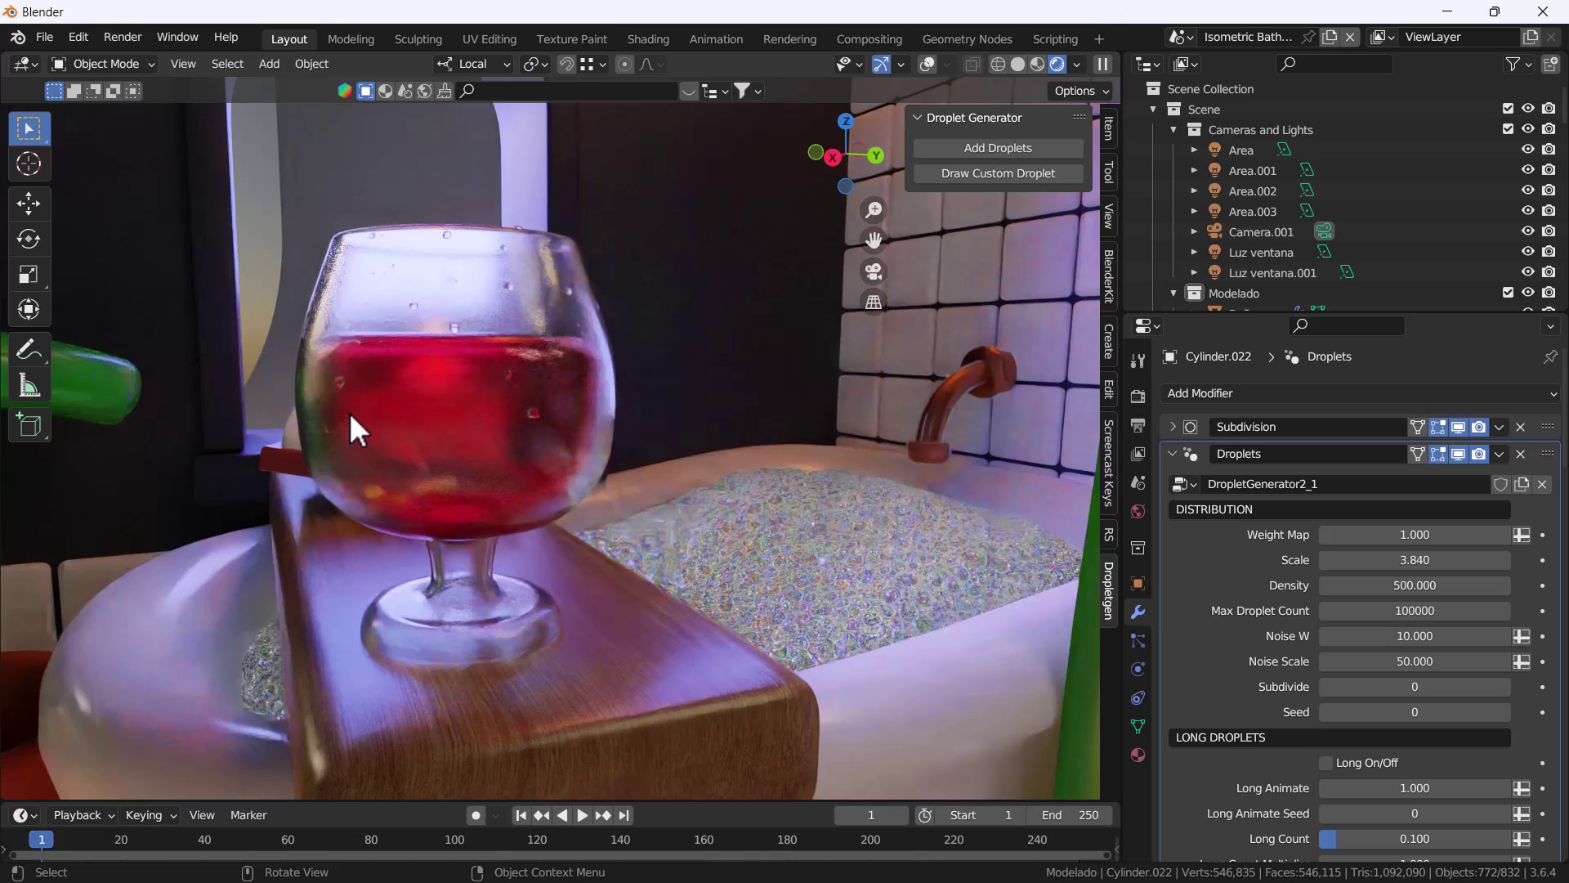
{"action": "scroll", "coordinate": [316, 424], "scroll_direction": "up", "scroll_amount": 3}
{"action": "middle_click_drag", "start_coordinate": [316, 424], "coordinate": [537, 379]}
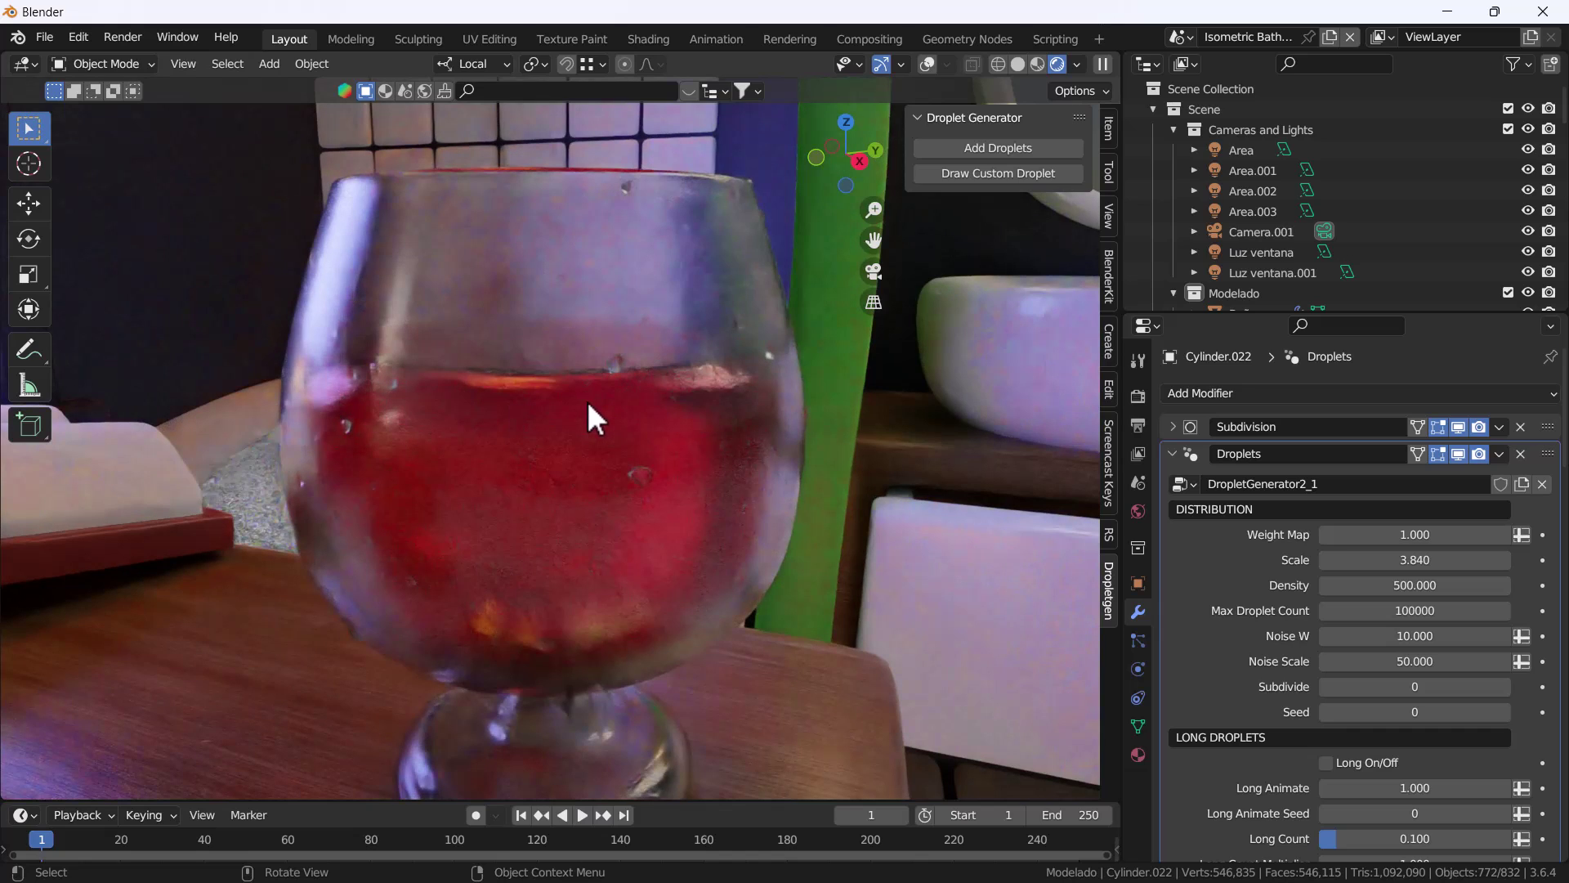
{"action": "key", "text": "KP_0"}
{"action": "scroll", "coordinate": [582, 404], "scroll_direction": "down", "scroll_amount": 10}
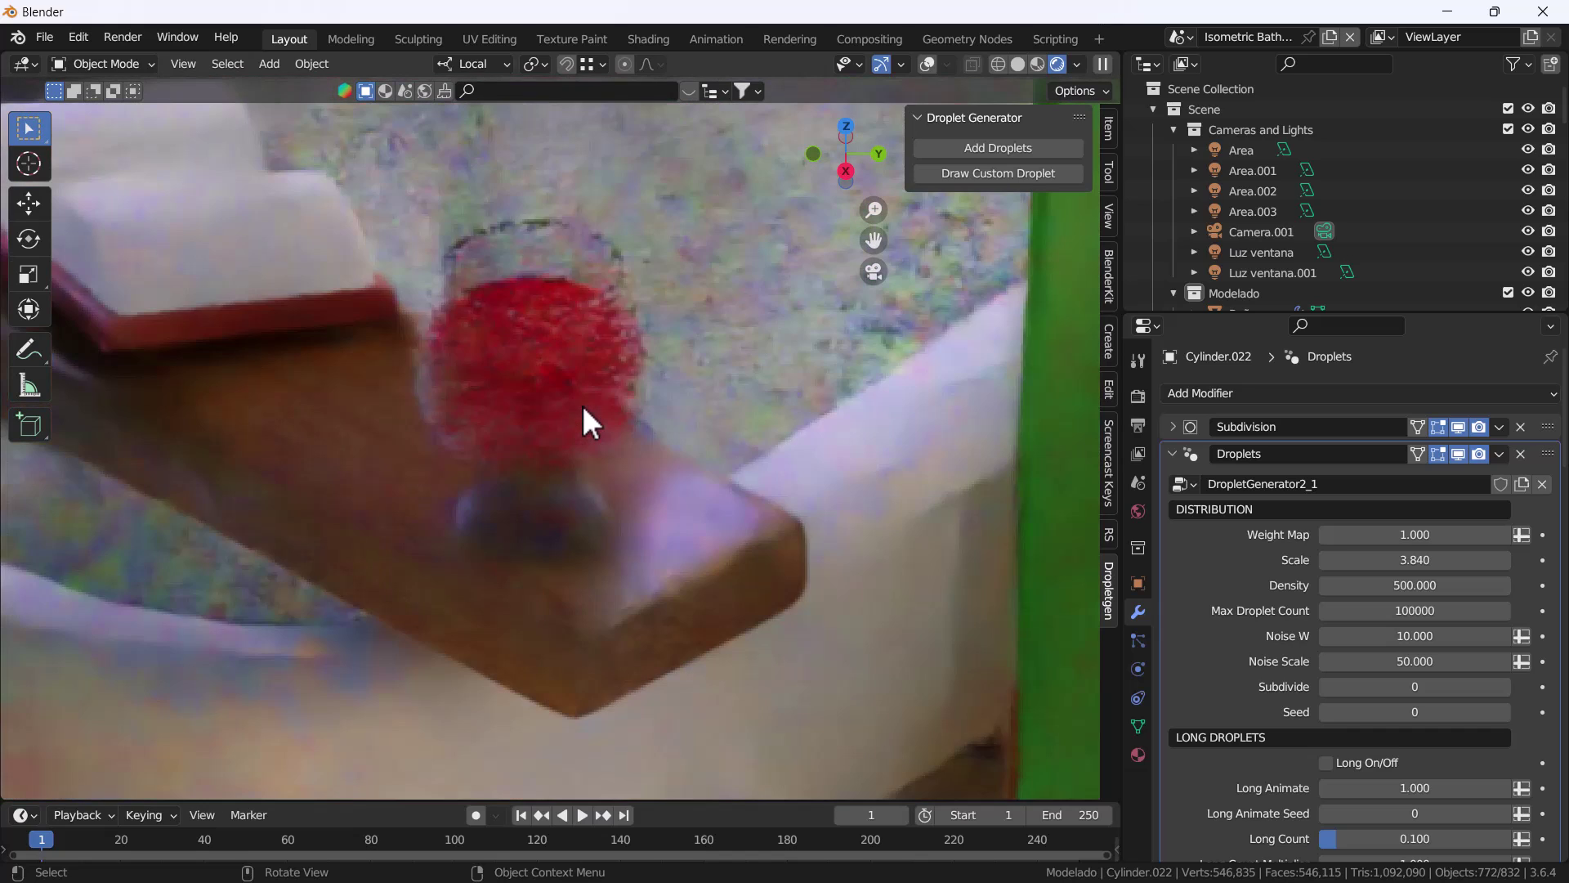
{"action": "scroll", "coordinate": [523, 478], "scroll_direction": "up", "scroll_amount": 10}
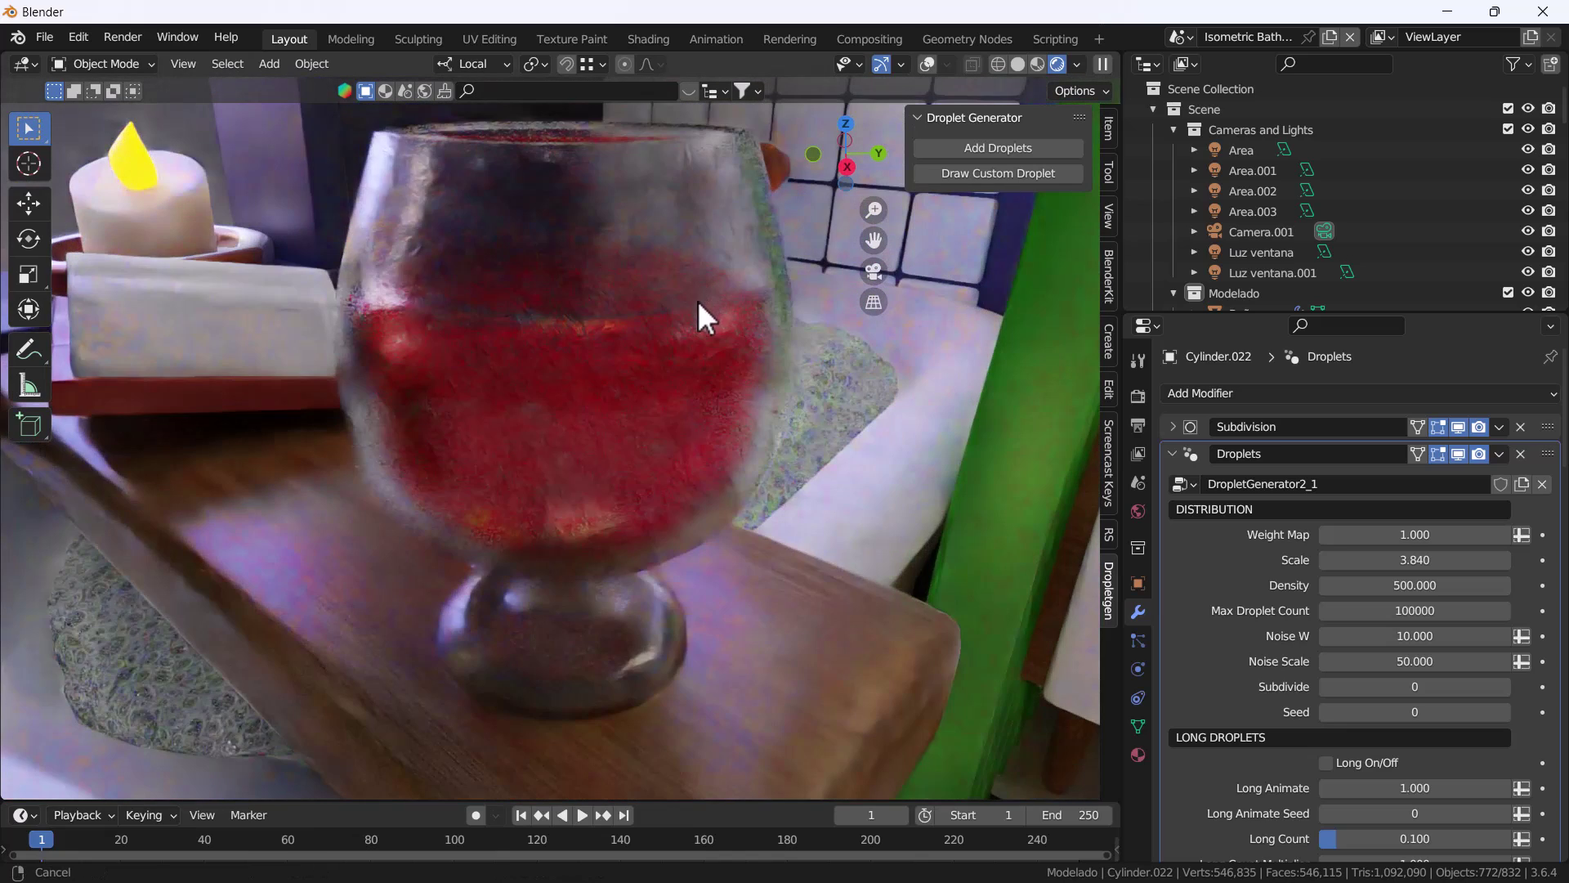
Try the Cycles viewport with denoising turned off while viewing the glass up close
{"action": "left_click", "coordinate": [1138, 425]}
{"action": "left_click", "coordinate": [1139, 397]}
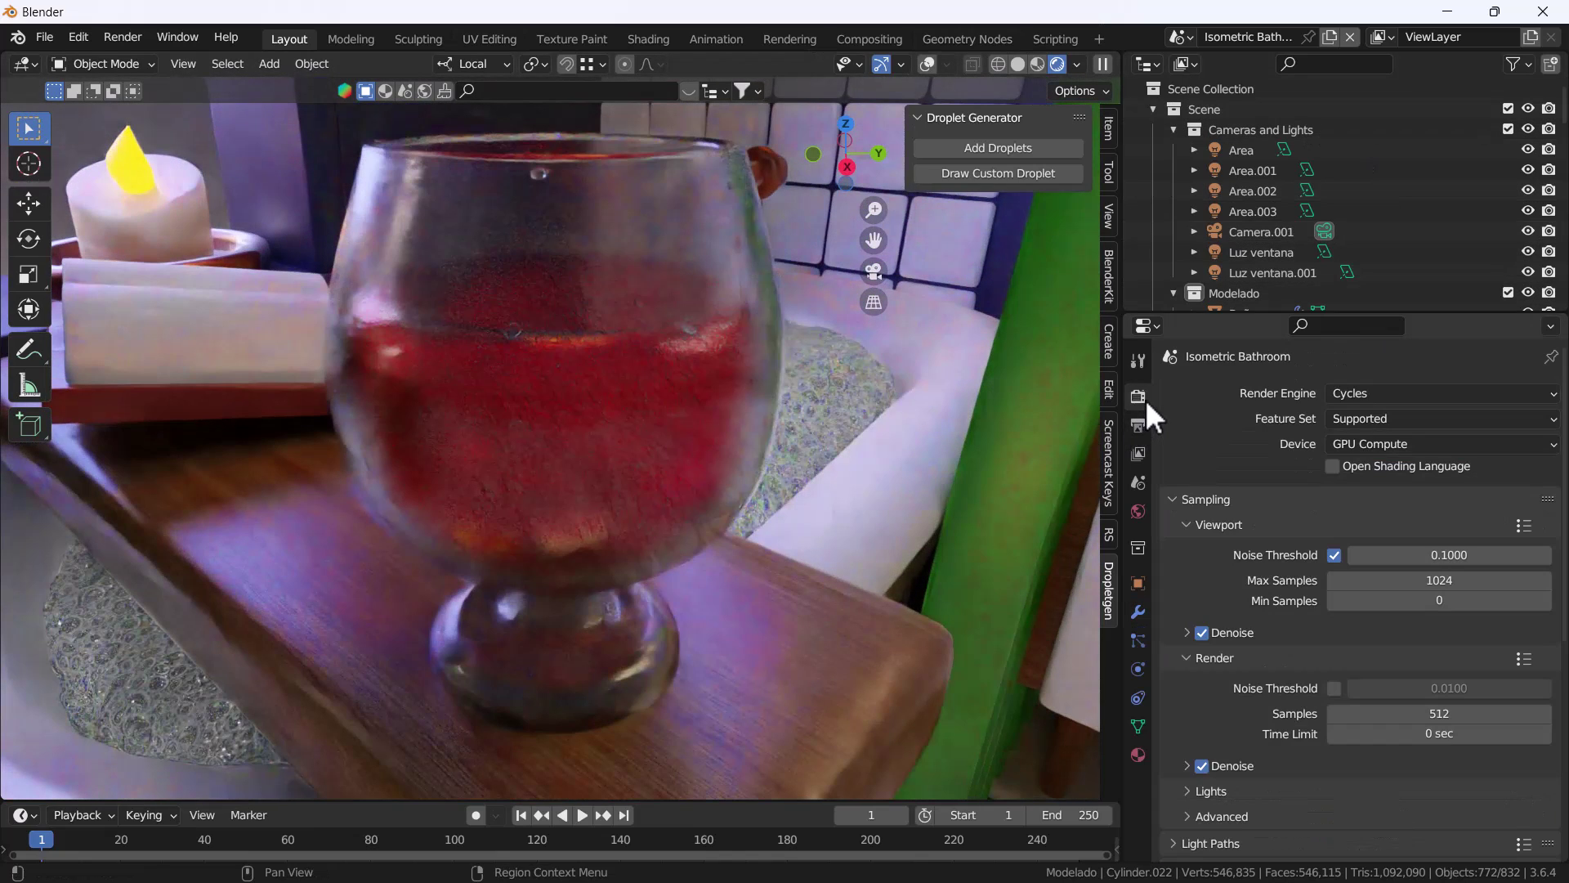
{"action": "left_click", "coordinate": [1202, 631]}
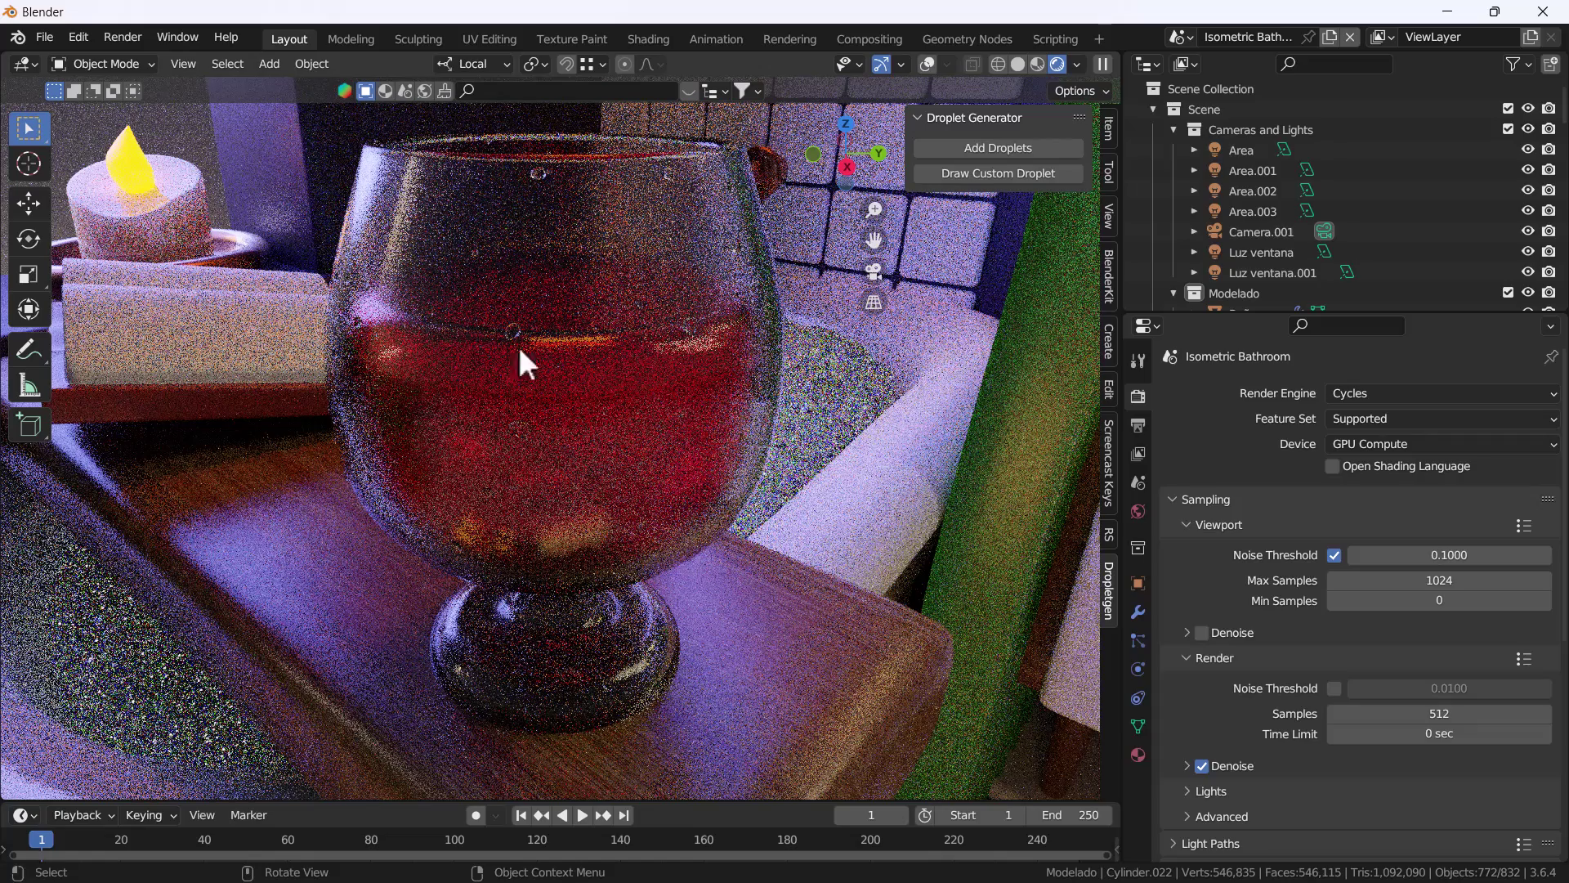
{"action": "scroll", "coordinate": [523, 304], "scroll_direction": "up", "scroll_amount": 3}
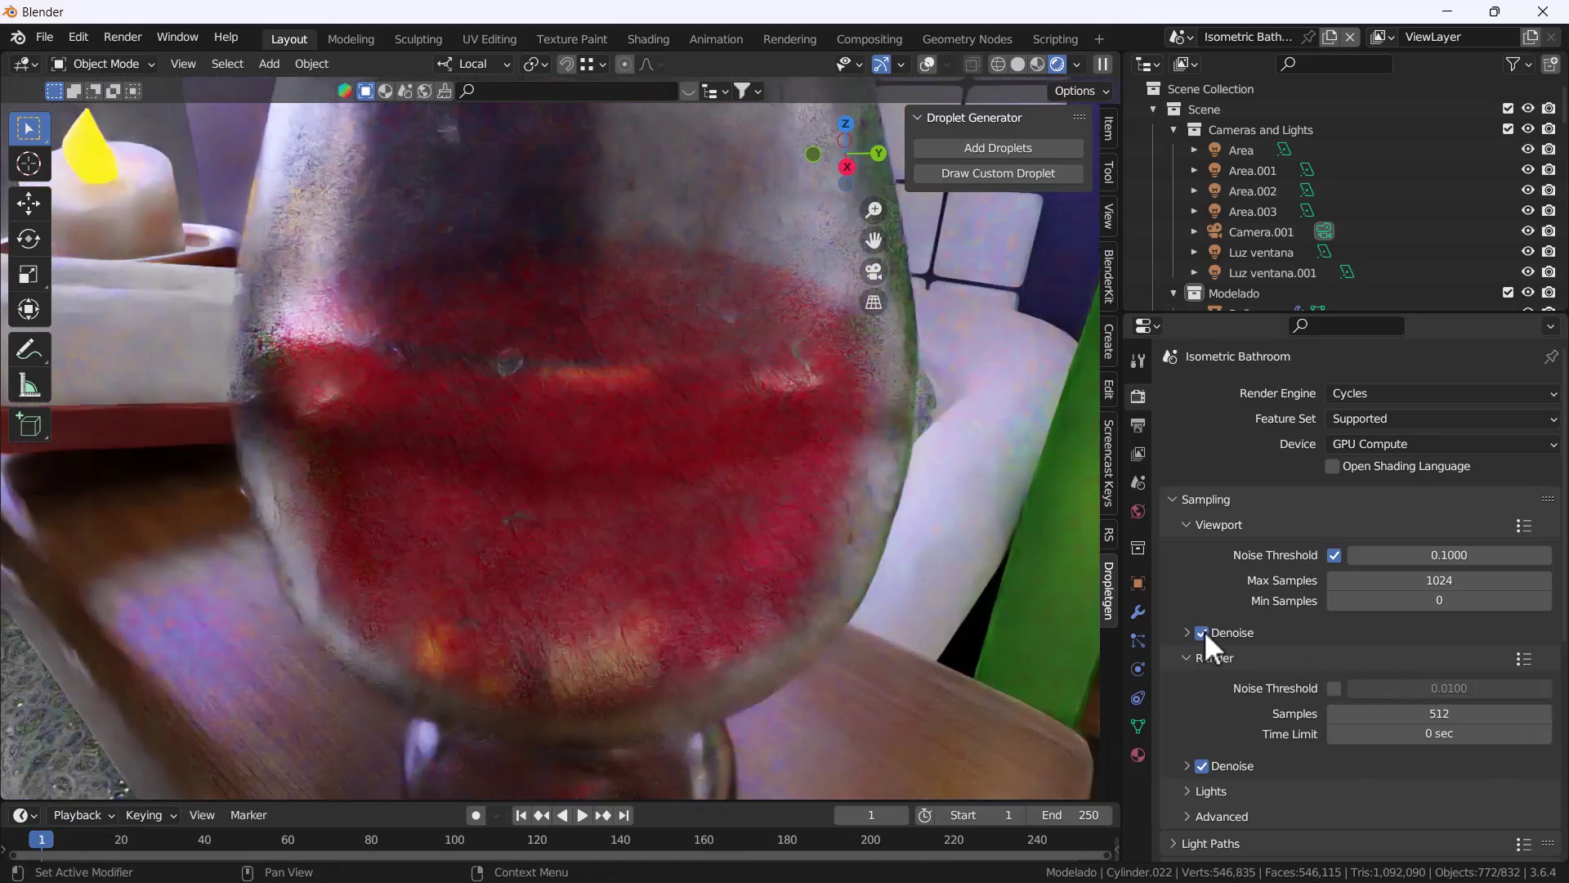
Set the Droplets modifier's scale to 4.060 and view the glass in Material Preview shading
{"action": "left_click", "coordinate": [1137, 612]}
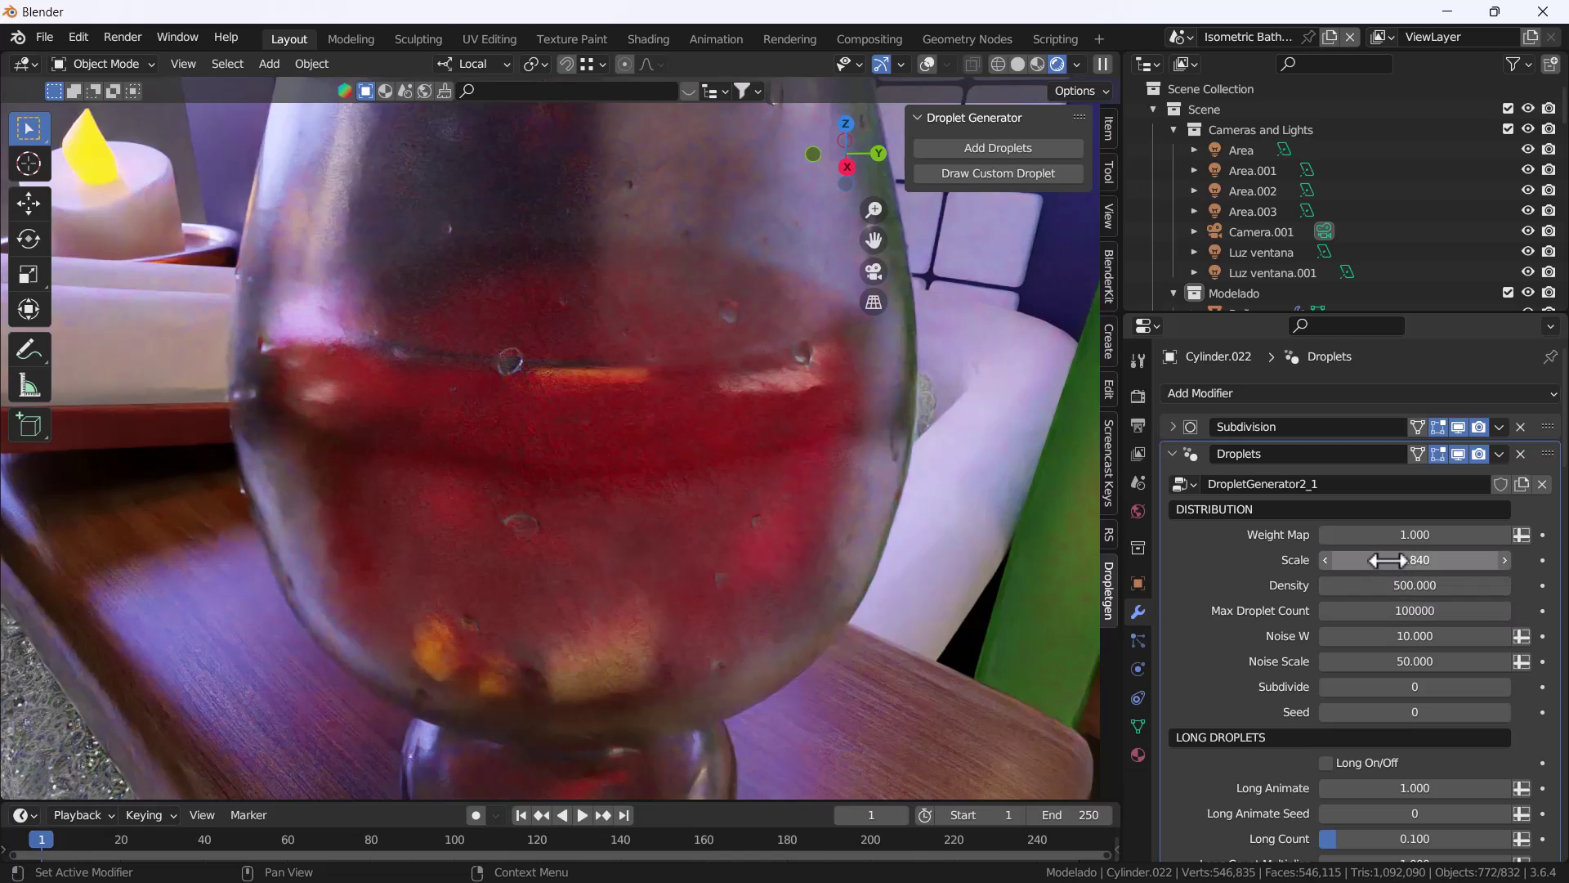
{"action": "left_click_drag", "start_coordinate": [1415, 560], "coordinate": [1433, 560]}
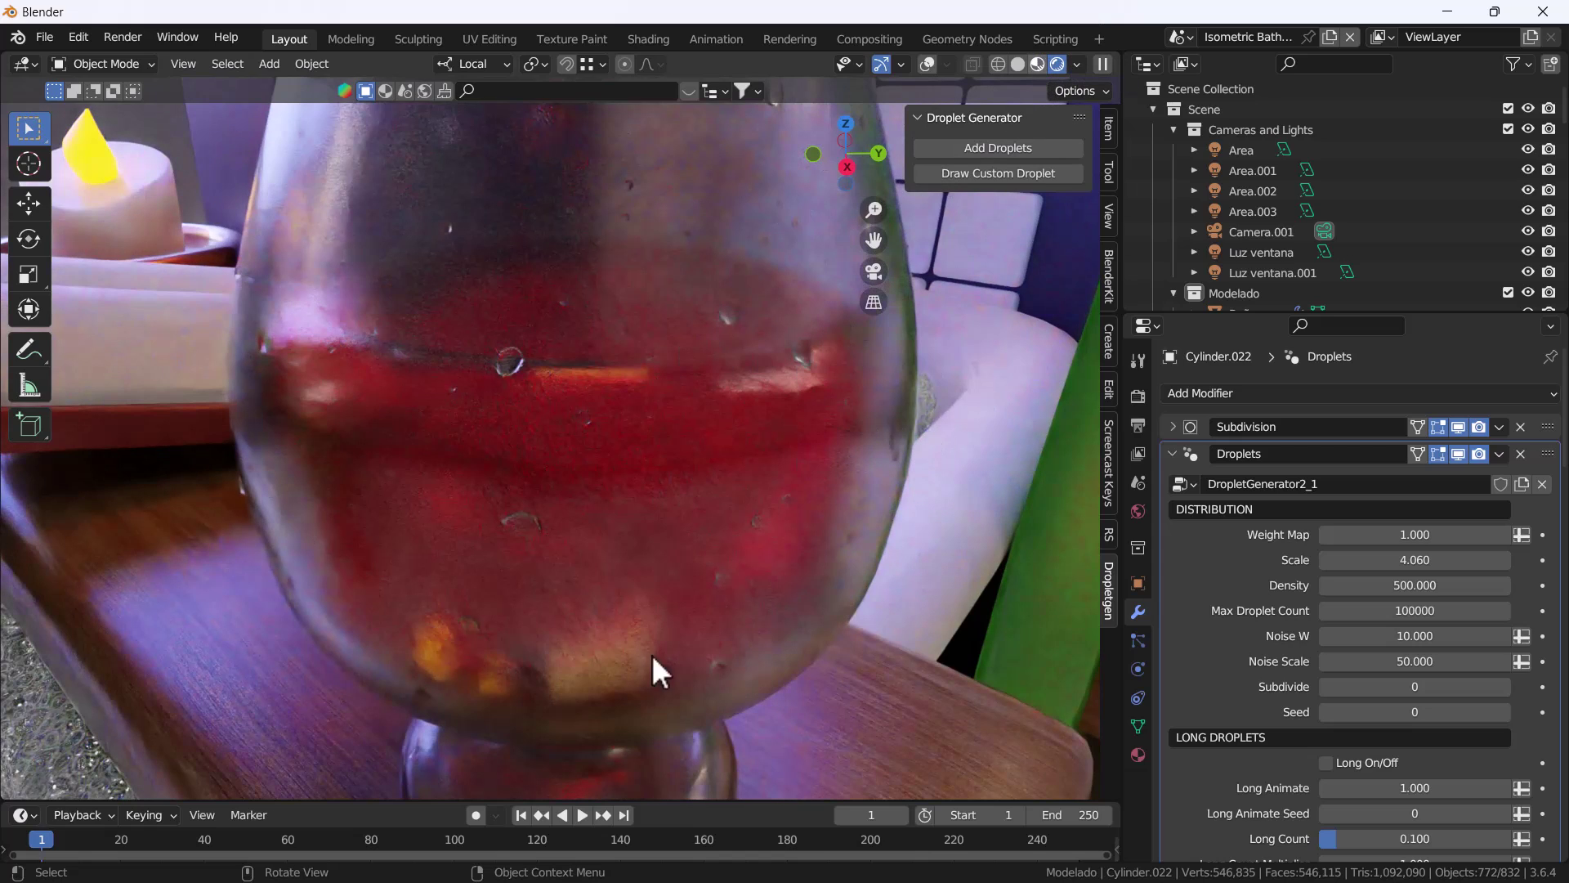
{"action": "key", "text": "z"}
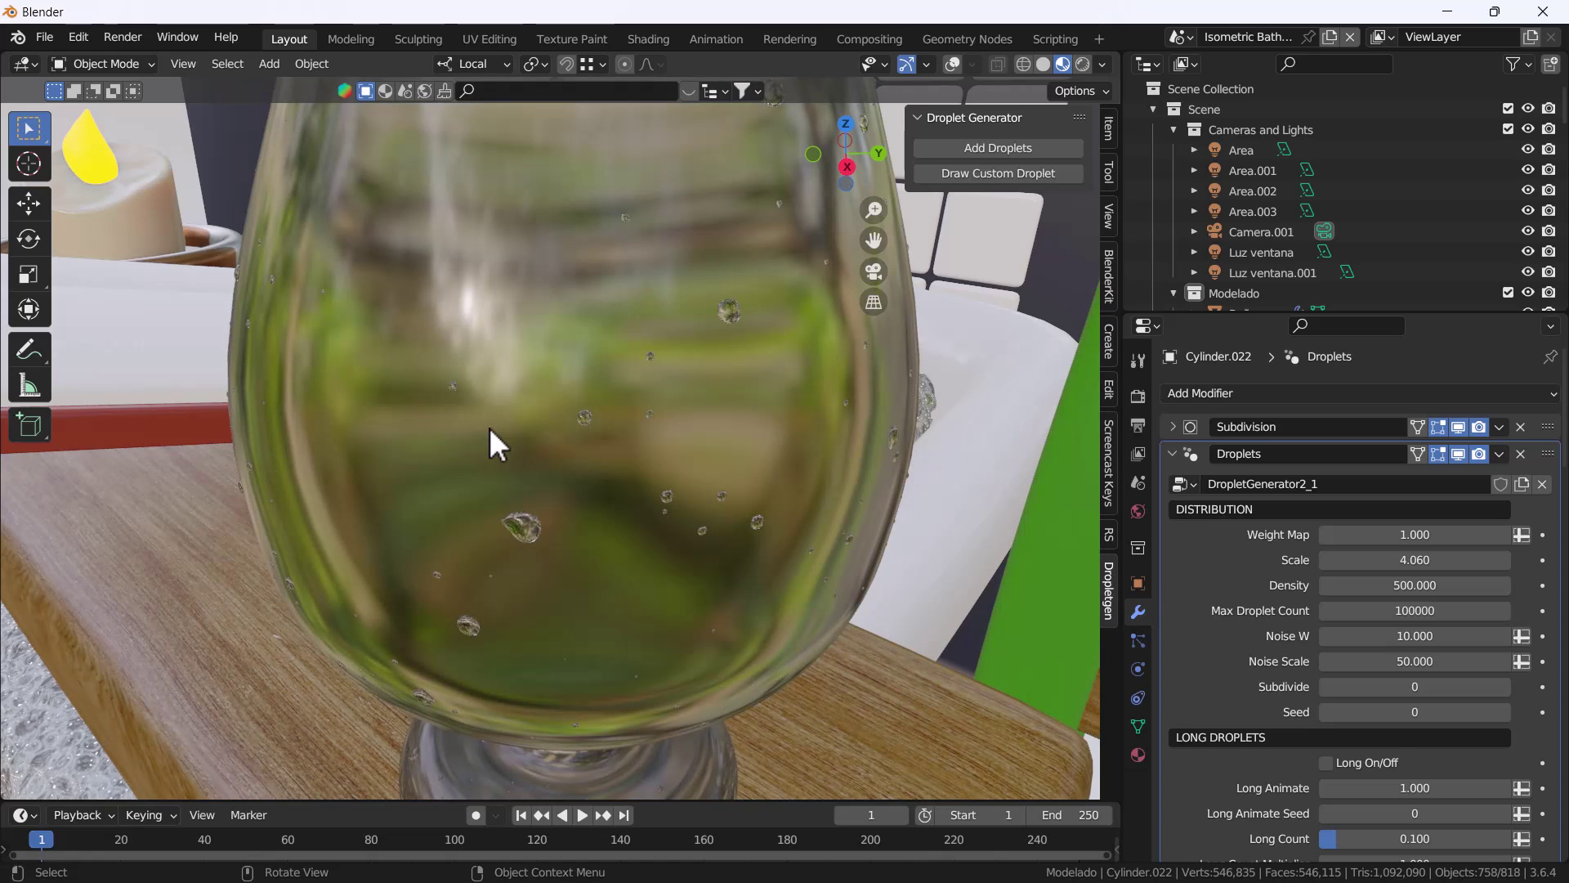
{"action": "mouse_move", "coordinate": [489, 429]}
{"action": "middle_mouse_down"}
{"action": "mouse_move", "coordinate": [606, 437]}
{"action": "mouse_move", "coordinate": [508, 415]}
{"action": "mouse_move", "coordinate": [635, 433]}
{"action": "mouse_move", "coordinate": [616, 480]}
{"action": "mouse_move", "coordinate": [634, 501]}
{"action": "mouse_move", "coordinate": [630, 403]}
{"action": "mouse_move", "coordinate": [572, 505]}
{"action": "mouse_move", "coordinate": [631, 391]}
{"action": "mouse_move", "coordinate": [797, 421]}
{"action": "mouse_move", "coordinate": [498, 431]}
{"action": "middle_mouse_up"}
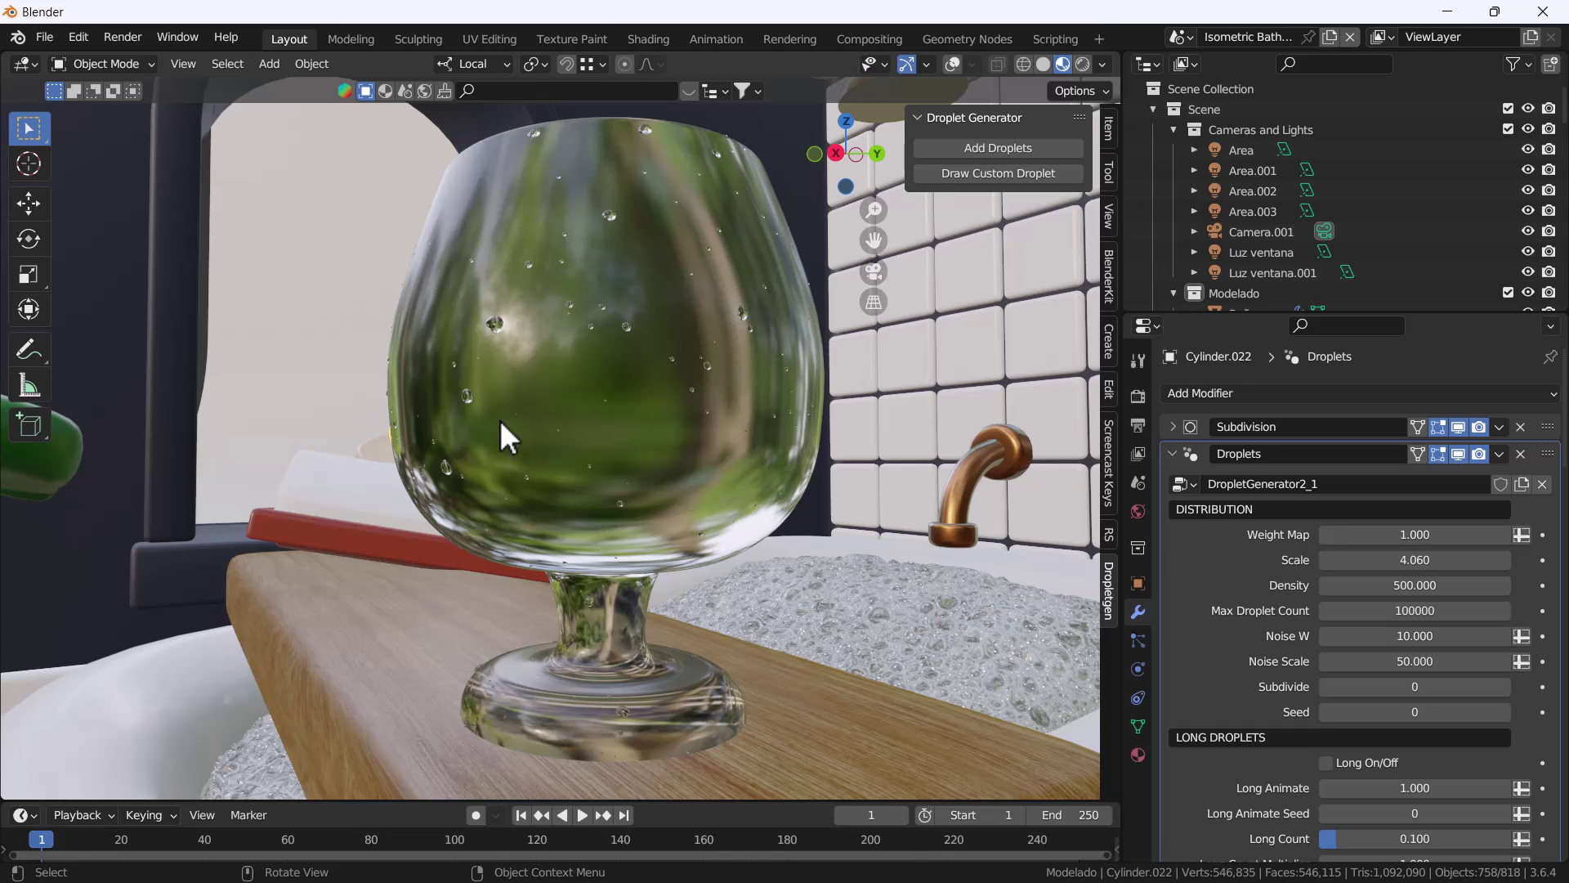
{"action": "scroll", "coordinate": [498, 419], "scroll_direction": "down", "scroll_amount": 5}
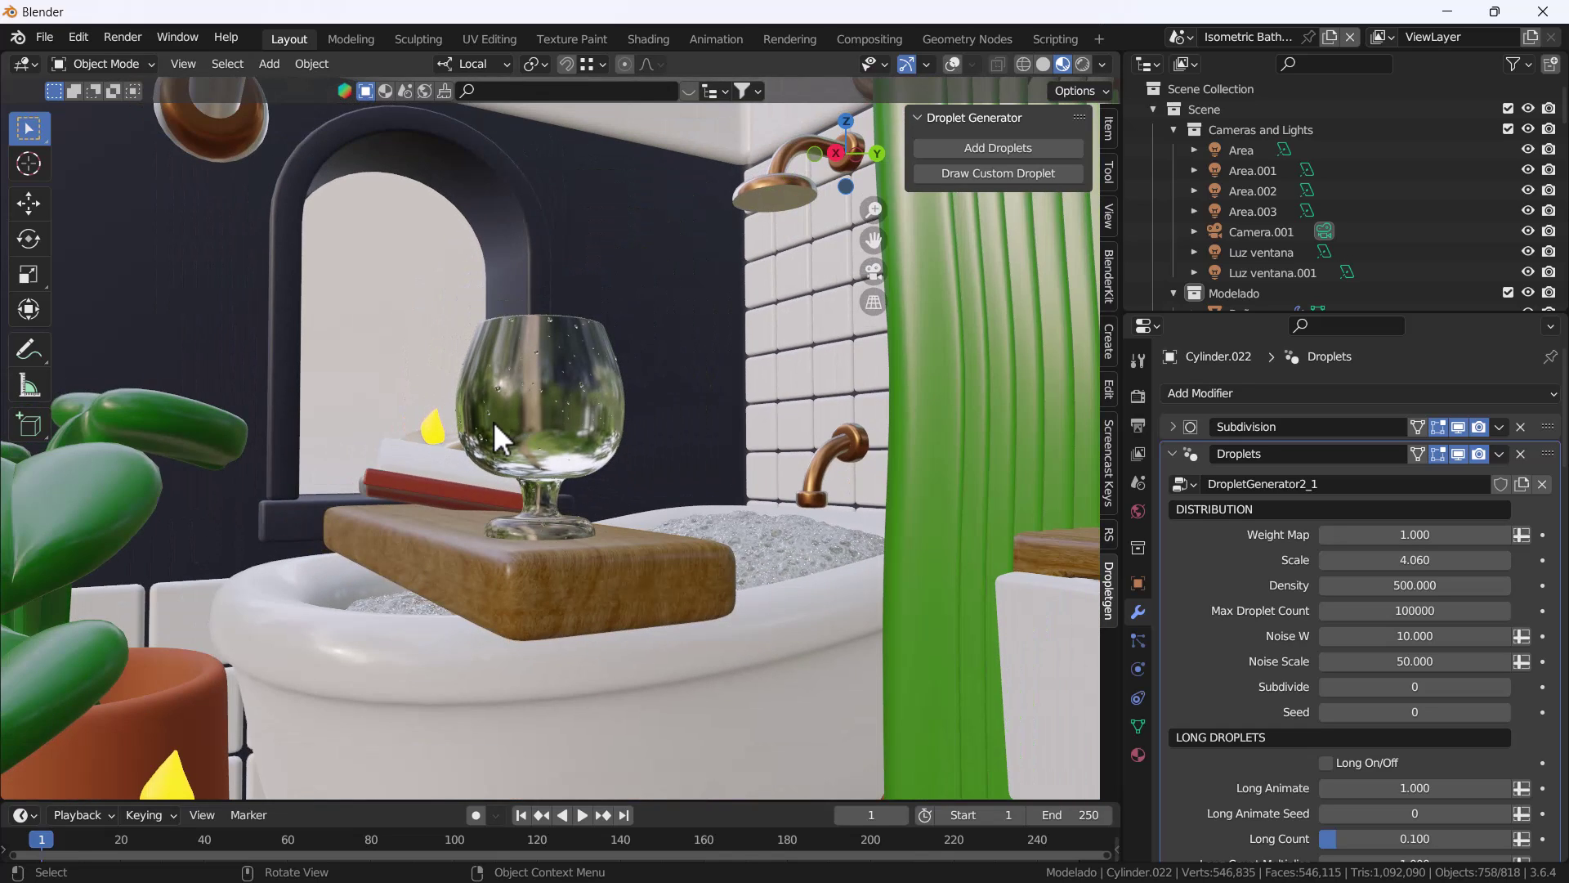
Add droplets to the wooden bath tray under the glass and set their scale to 9.620
{"action": "middle_click_drag", "start_coordinate": [547, 409], "coordinate": [528, 486]}
{"action": "scroll", "coordinate": [528, 485], "scroll_direction": "down", "scroll_amount": 4}
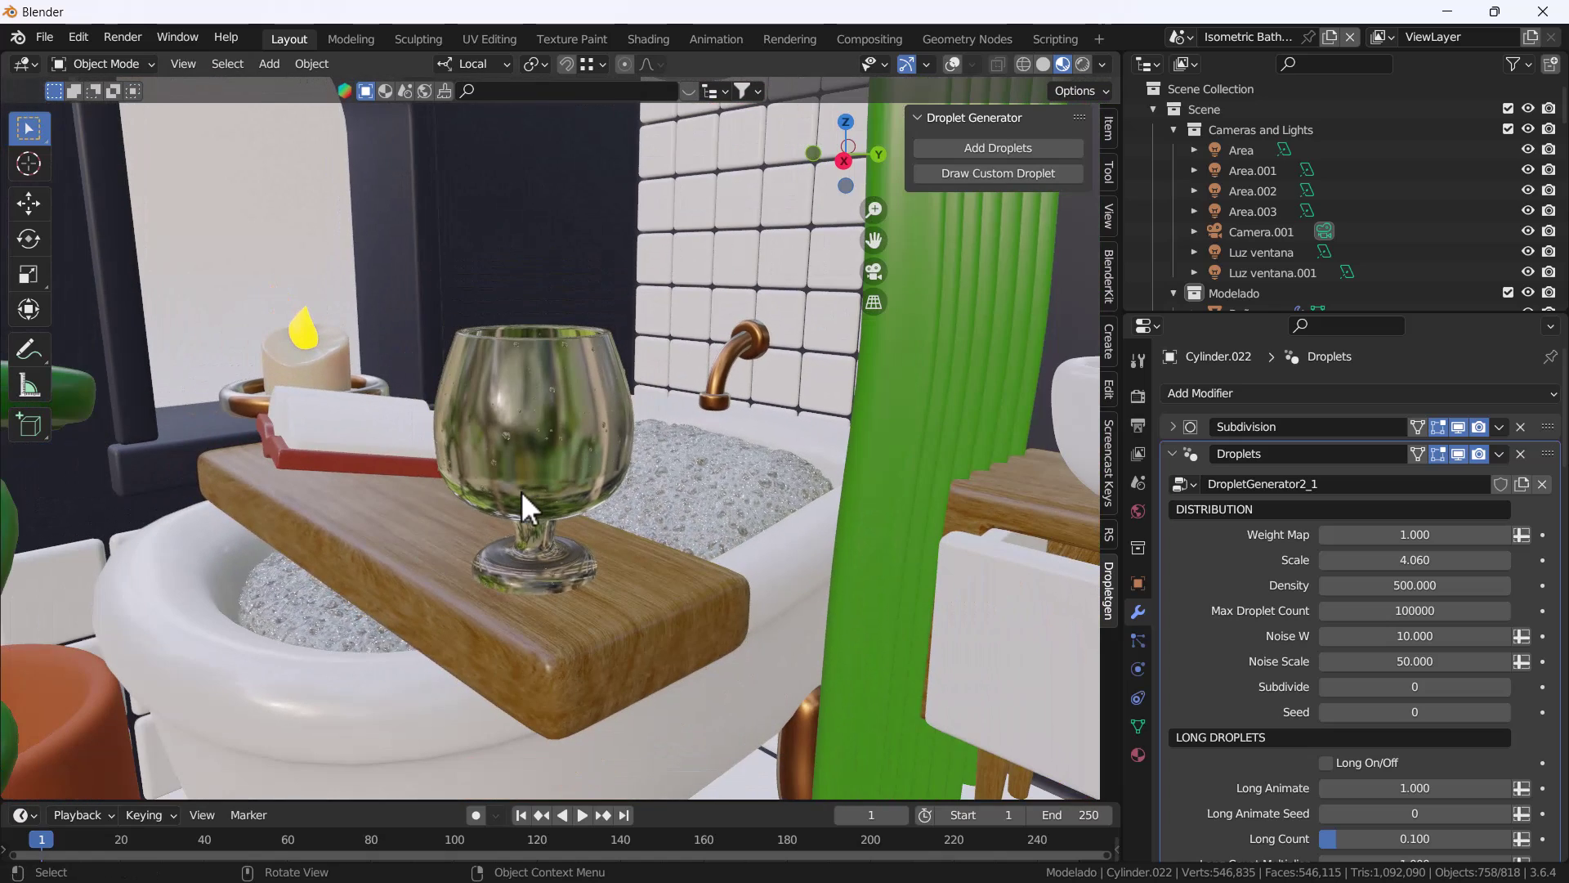
{"action": "left_click", "coordinate": [537, 561]}
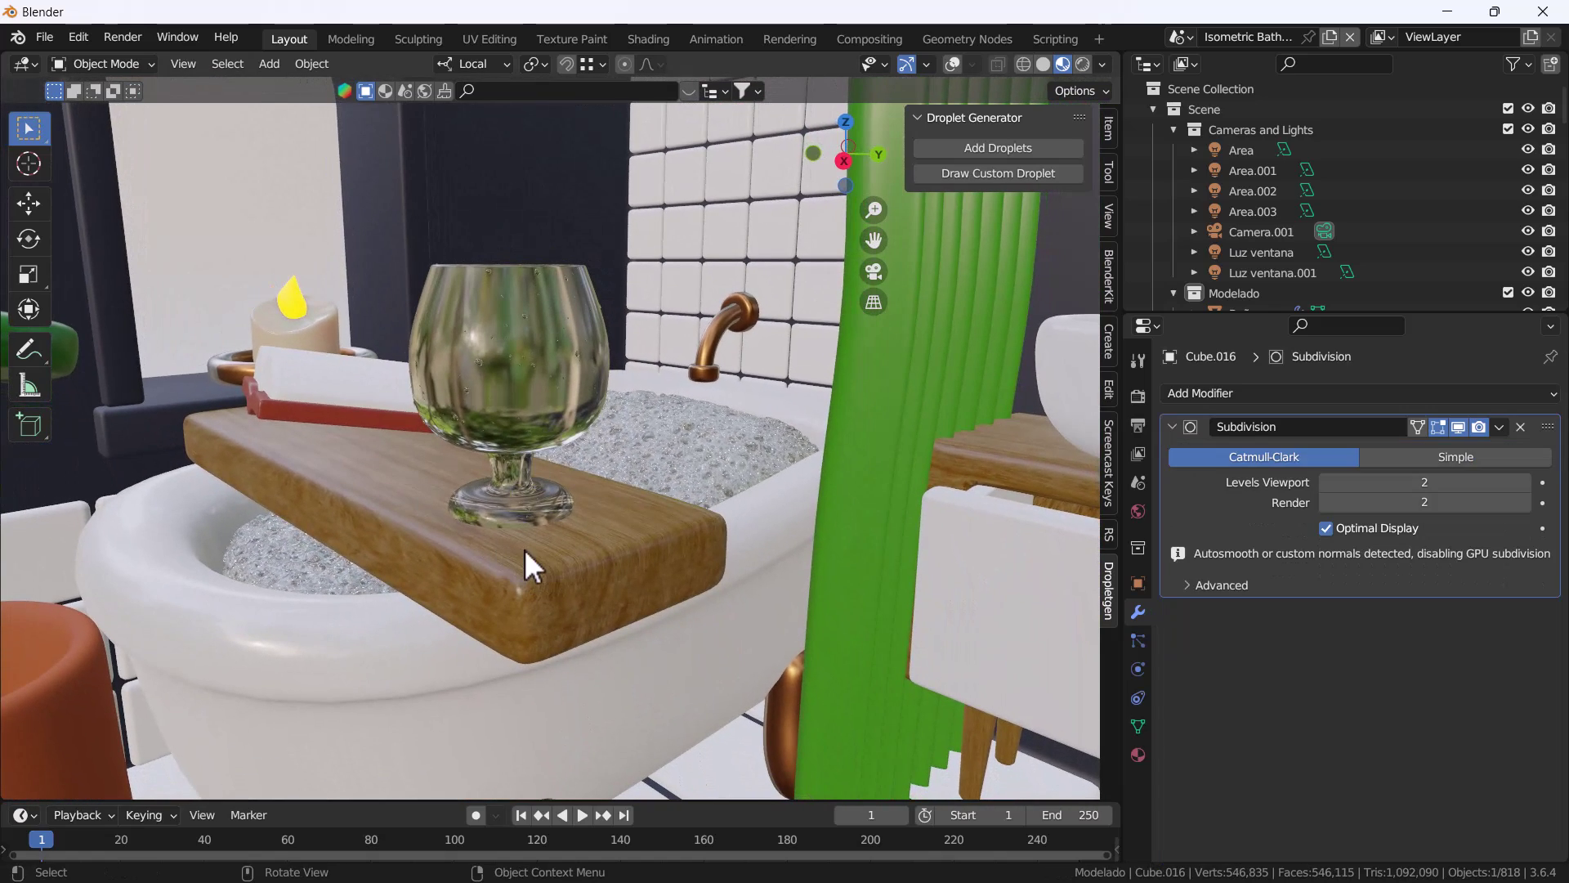
{"action": "left_click", "coordinate": [1003, 149]}
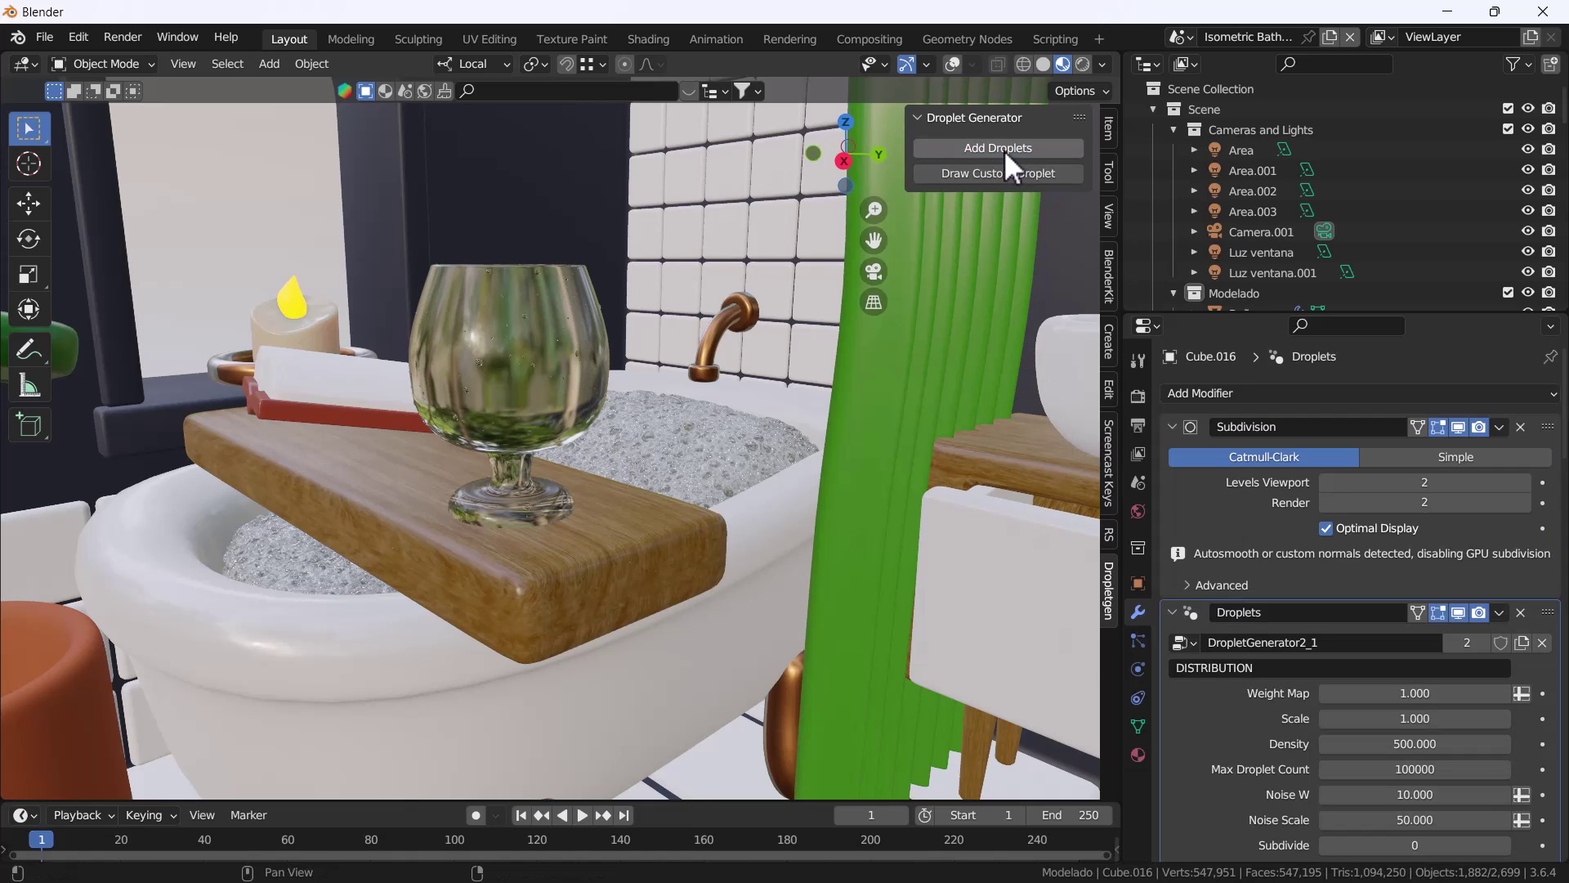
{"action": "scroll", "coordinate": [581, 554], "scroll_direction": "up", "scroll_amount": 3}
{"action": "middle_click_drag", "start_coordinate": [581, 554], "coordinate": [606, 577]}
{"action": "left_click_drag", "start_coordinate": [1414, 716], "coordinate": [1503, 716]}
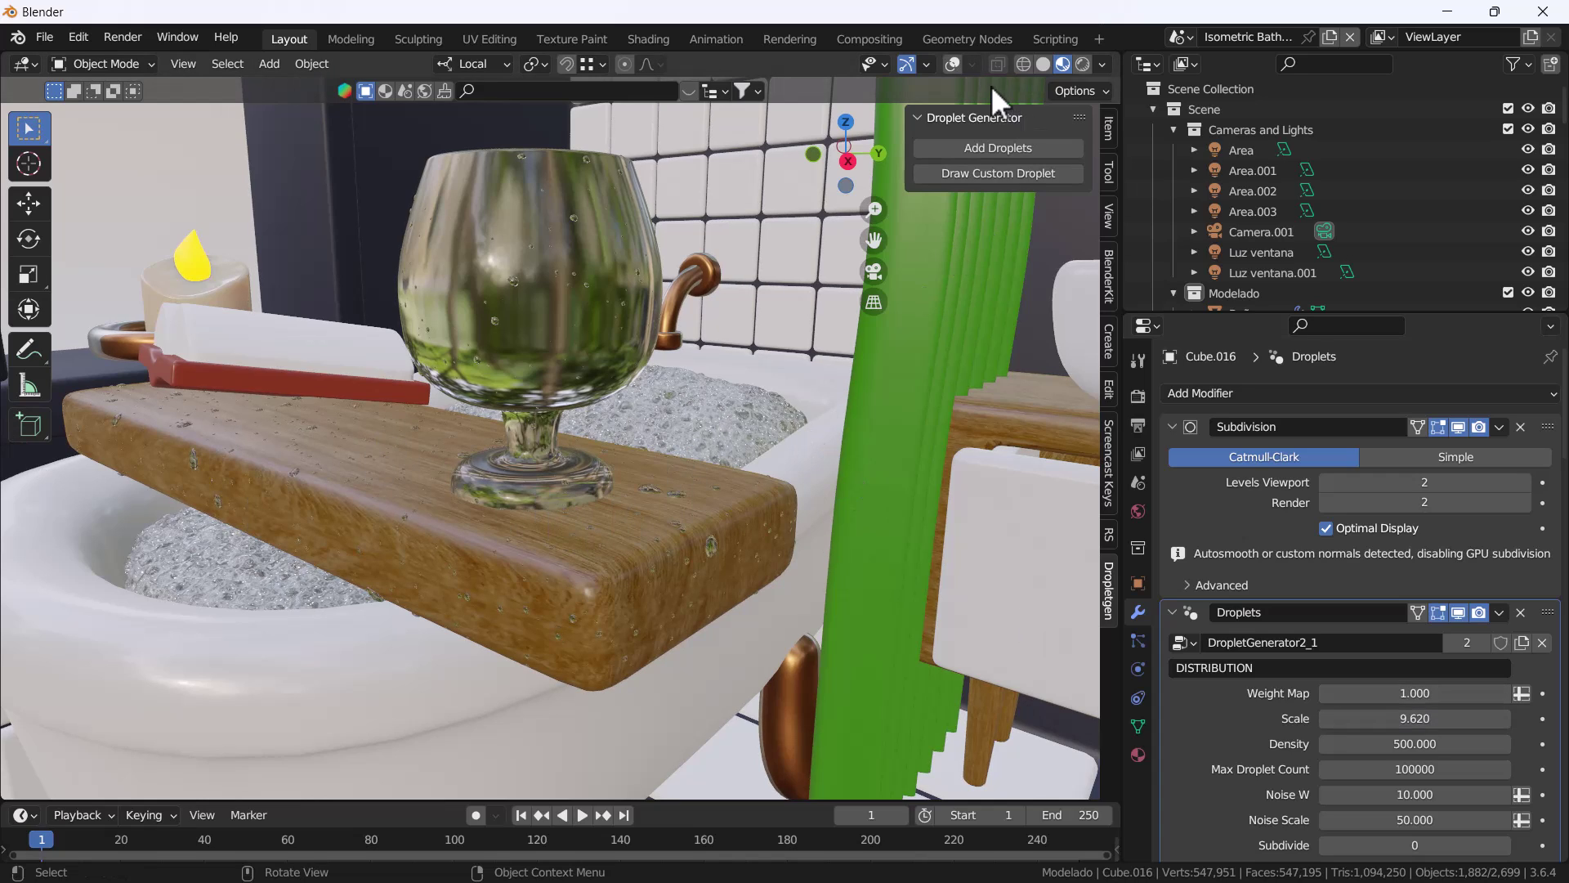
View the tray up close in rendered shading and set its droplets' Noise Scale to 50.920 and Density to 501.010
{"action": "left_click", "coordinate": [1091, 63]}
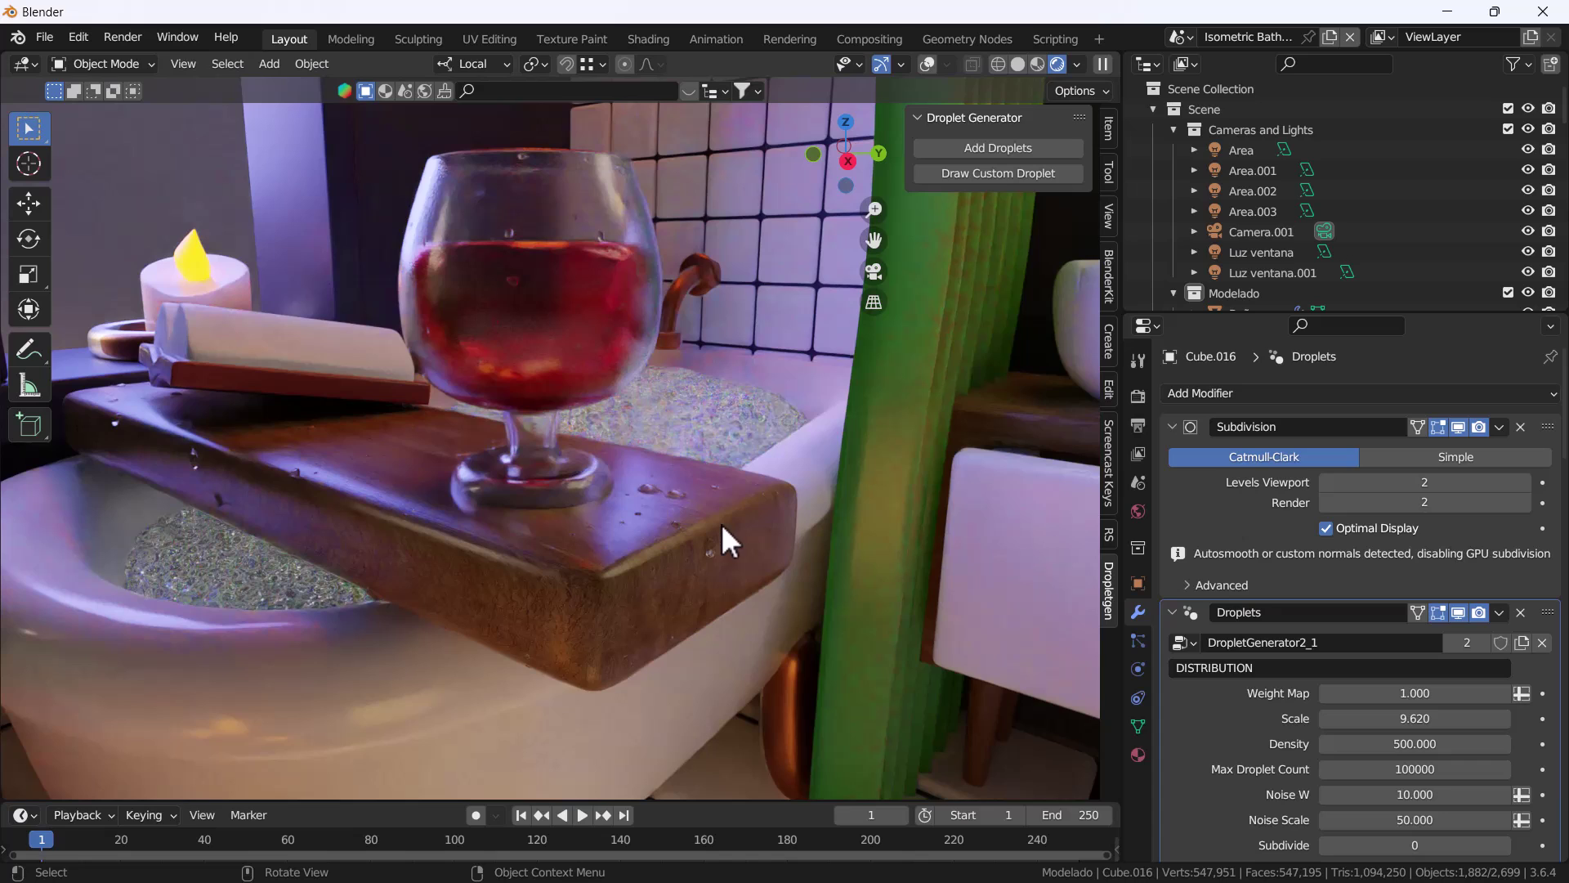
{"action": "scroll", "coordinate": [721, 523], "scroll_direction": "up", "scroll_amount": 6}
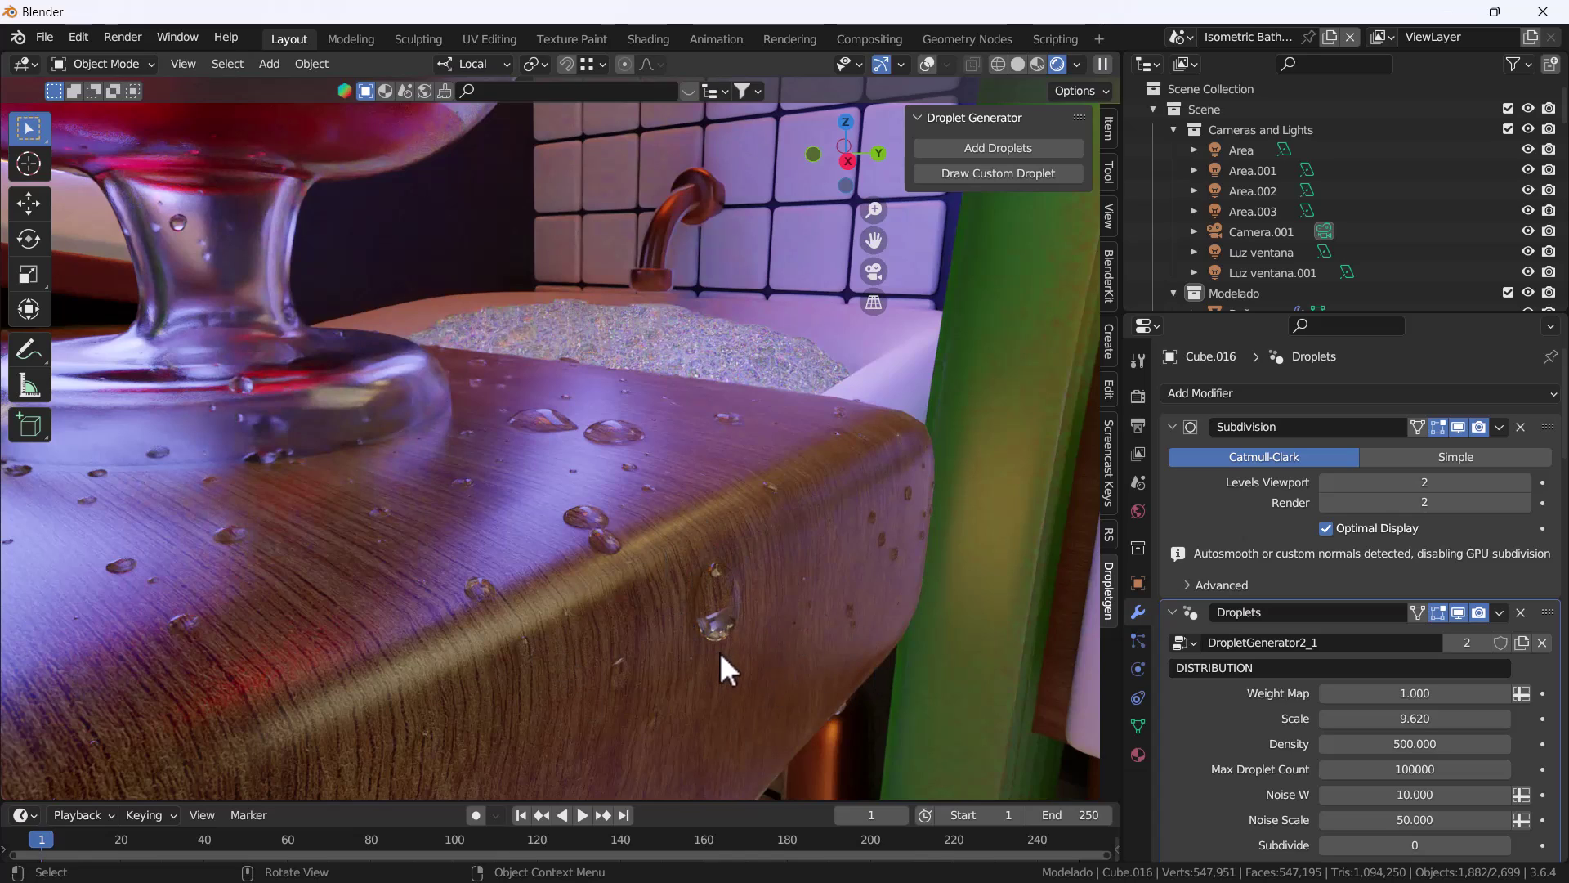
{"action": "scroll", "coordinate": [1349, 789], "scroll_direction": "down", "scroll_amount": 2}
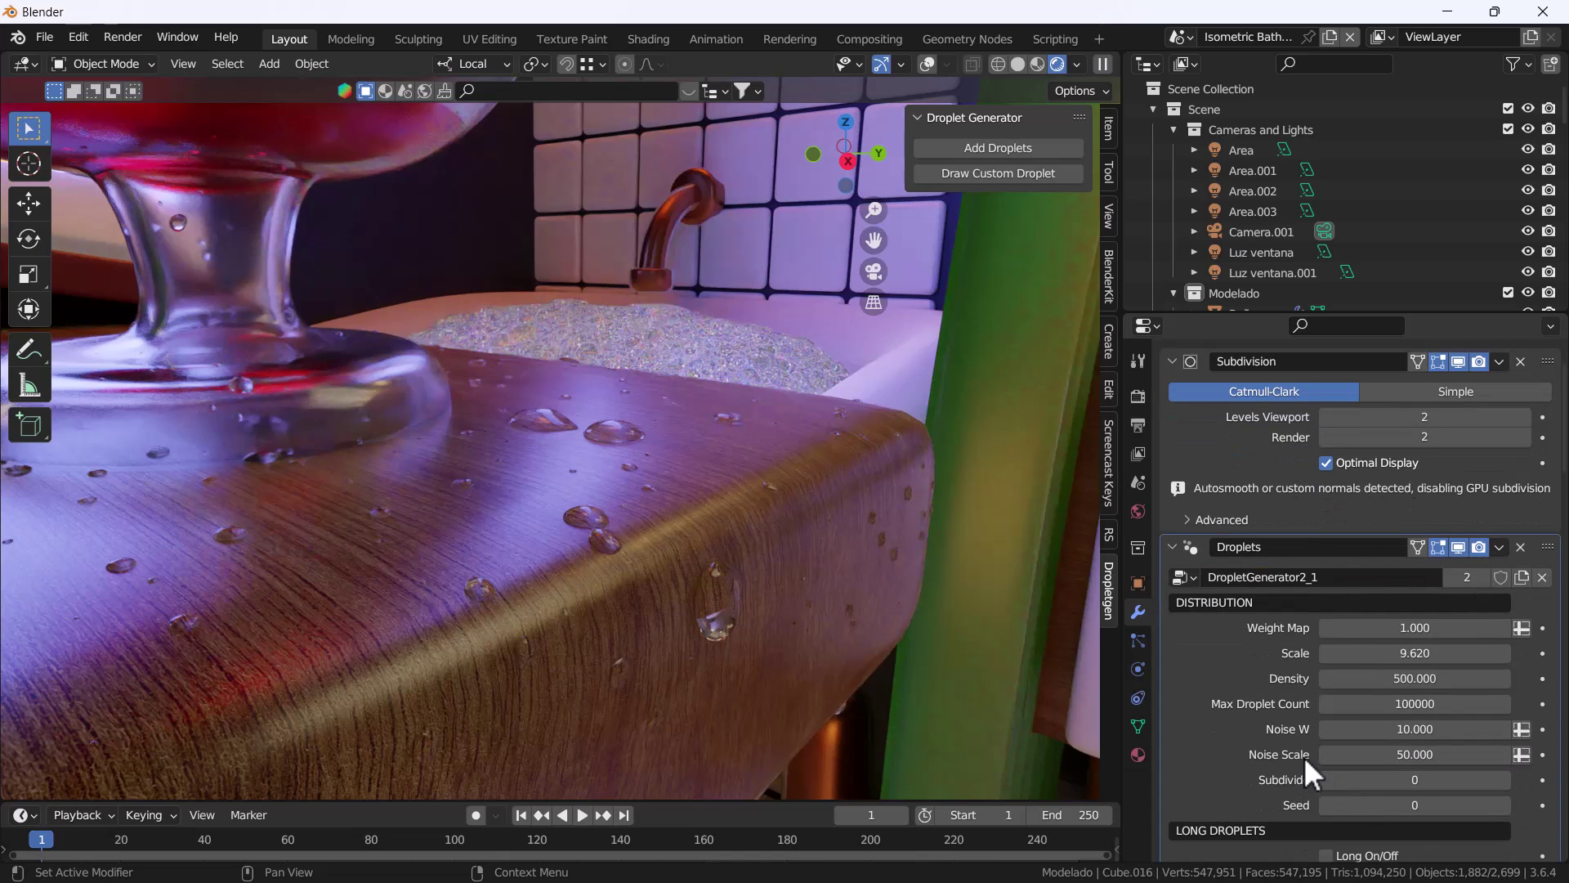
{"action": "left_click_drag", "start_coordinate": [1344, 754], "coordinate": [1385, 754]}
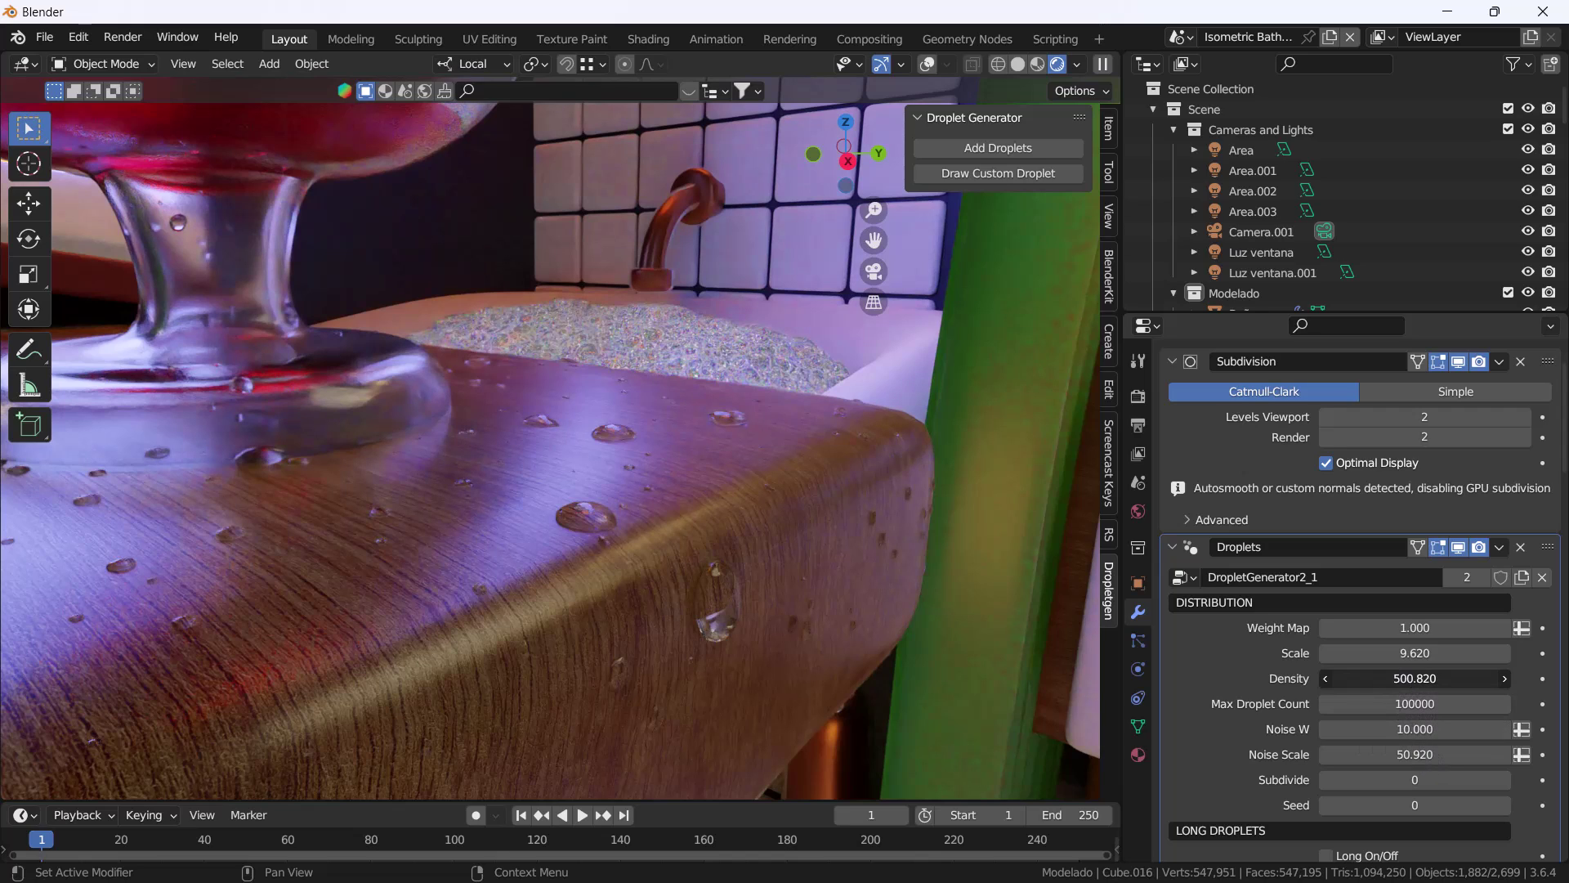
{"action": "left_click_drag", "start_coordinate": [1423, 678], "coordinate": [1427, 677]}
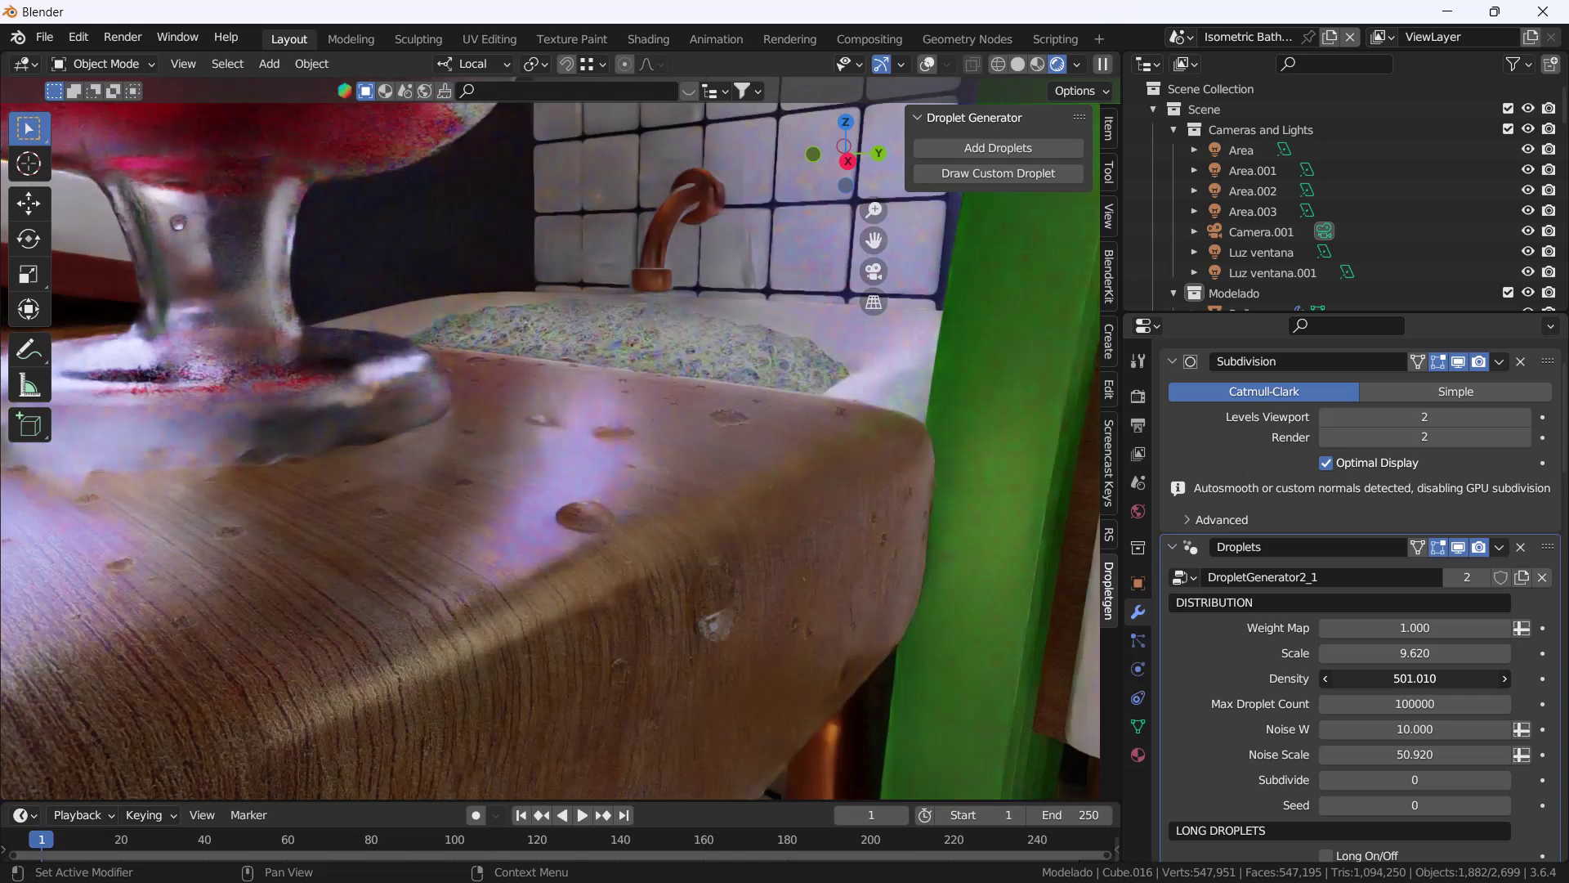
In solid shading, set the tray droplets' Long Animate Seed to 2 and Long Animate to 4.010, and preview the animation
{"action": "scroll", "coordinate": [1399, 725], "scroll_direction": "down", "scroll_amount": 4}
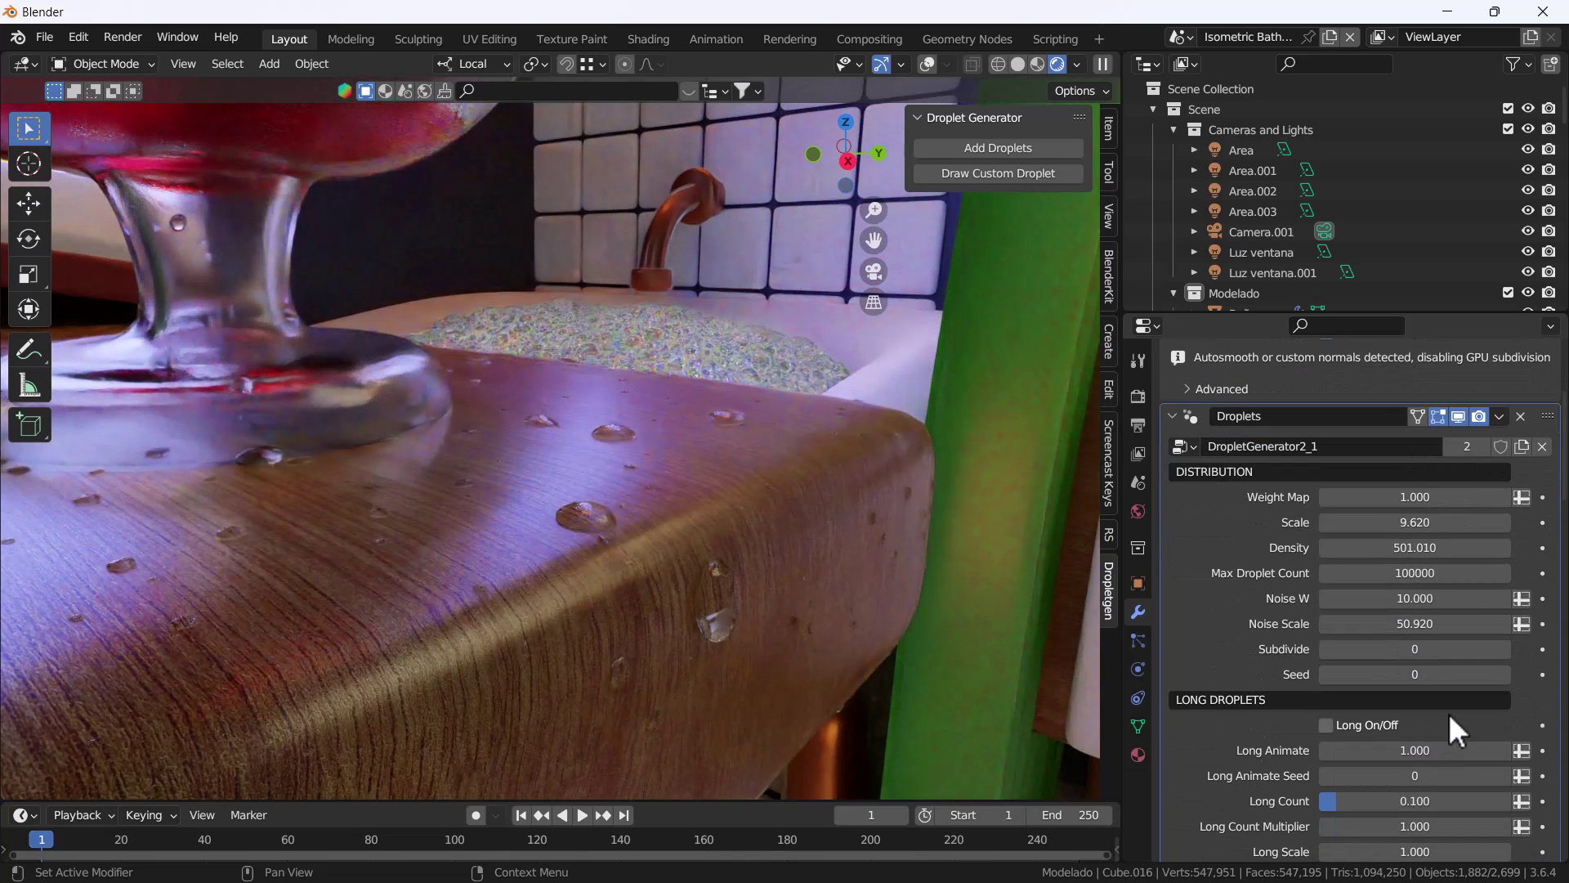
{"action": "scroll", "coordinate": [1265, 740], "scroll_direction": "down", "scroll_amount": 3}
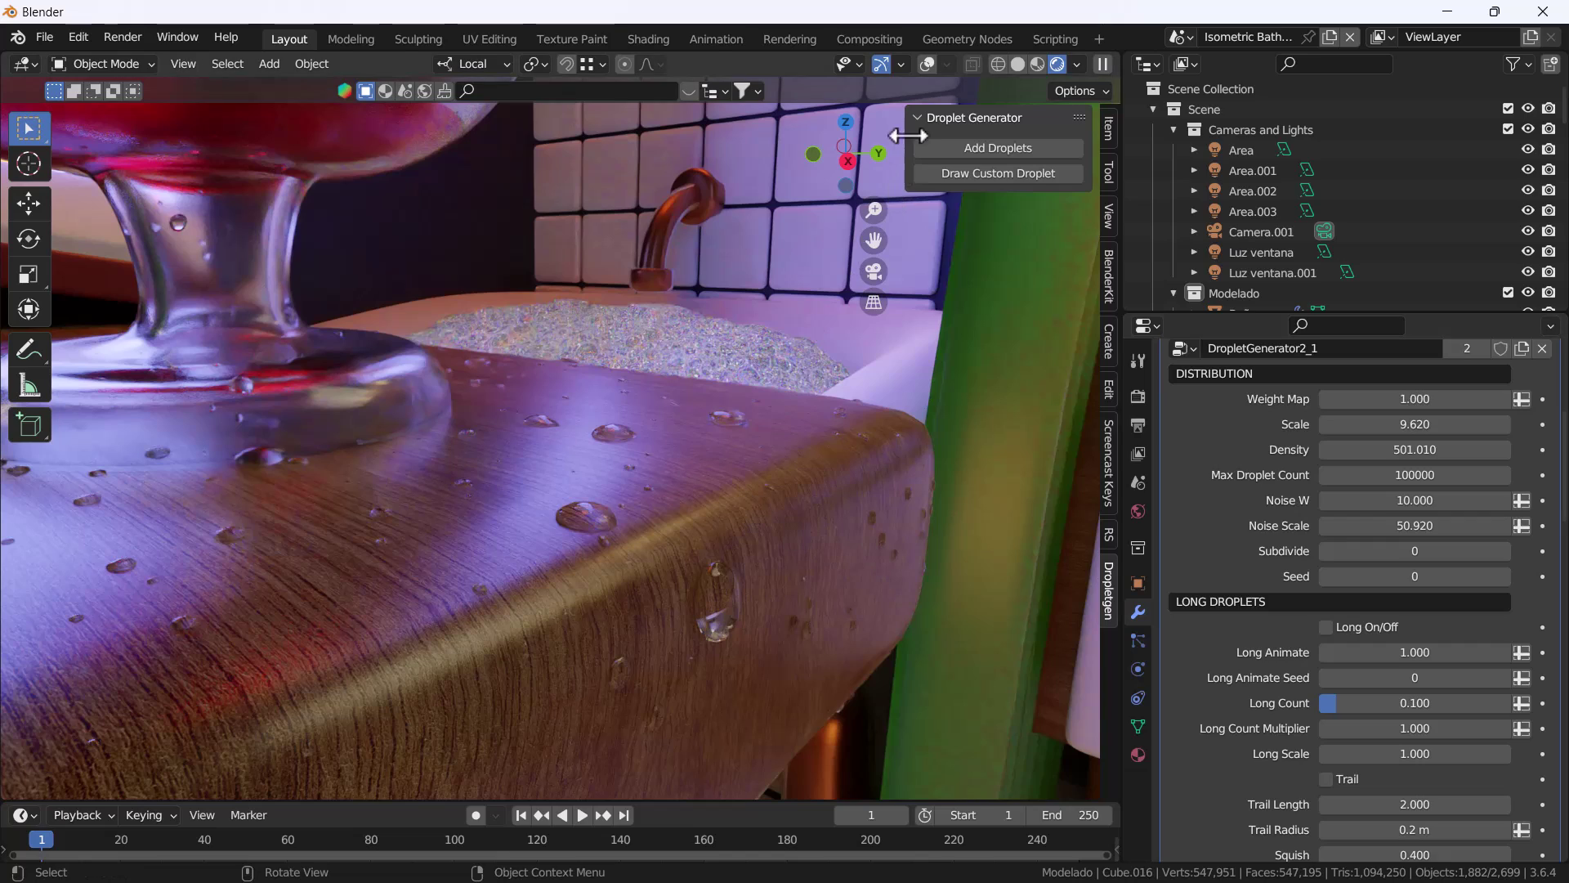
{"action": "left_click", "coordinate": [1018, 64]}
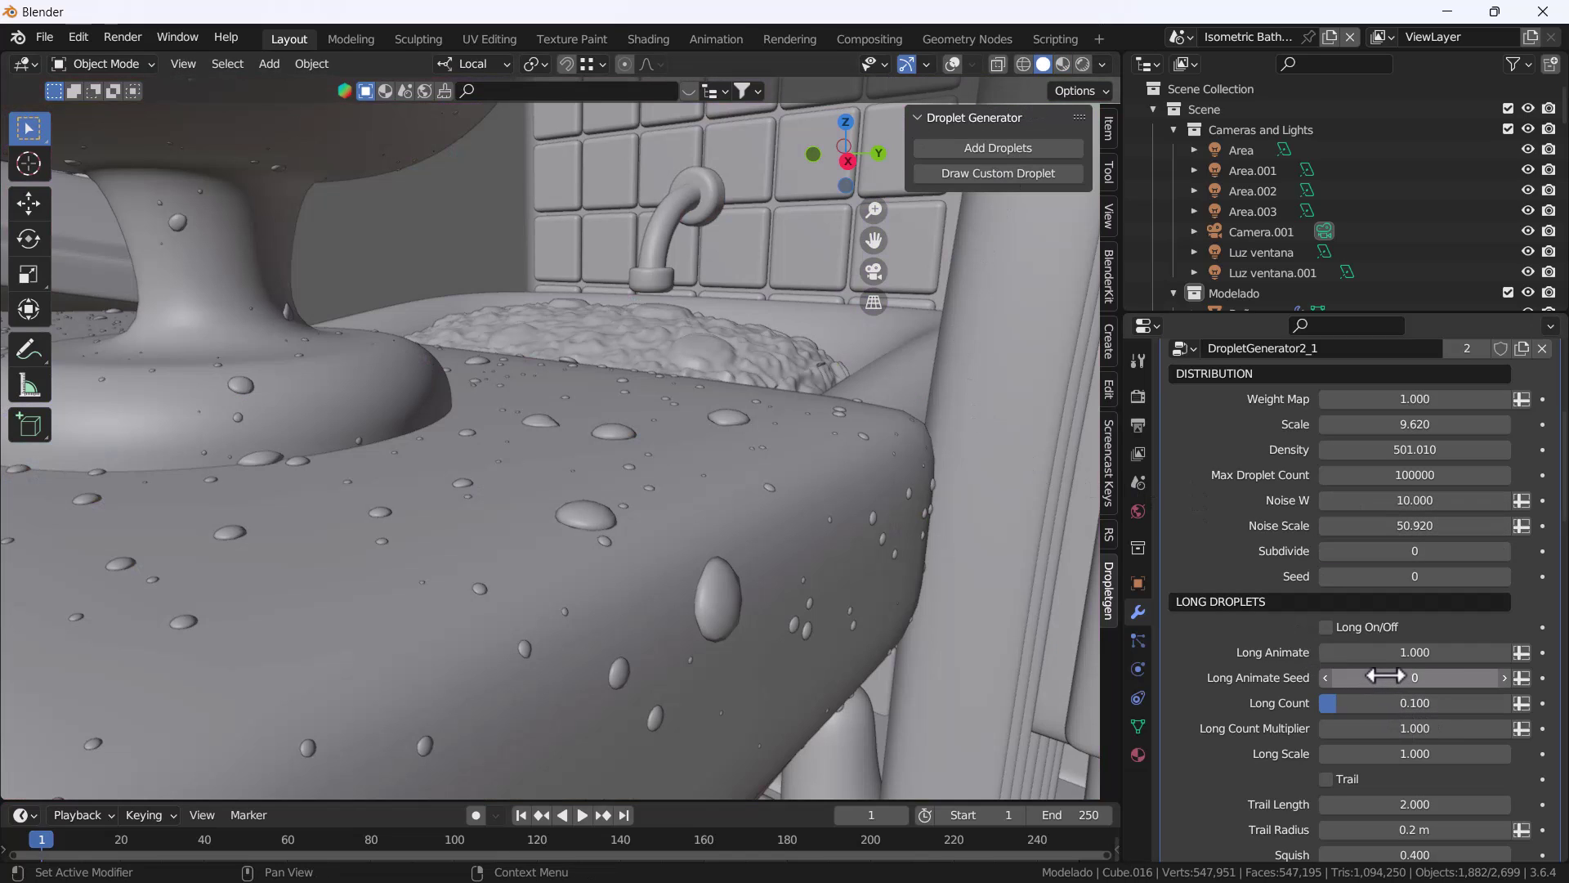
{"action": "left_click", "coordinate": [1504, 677]}
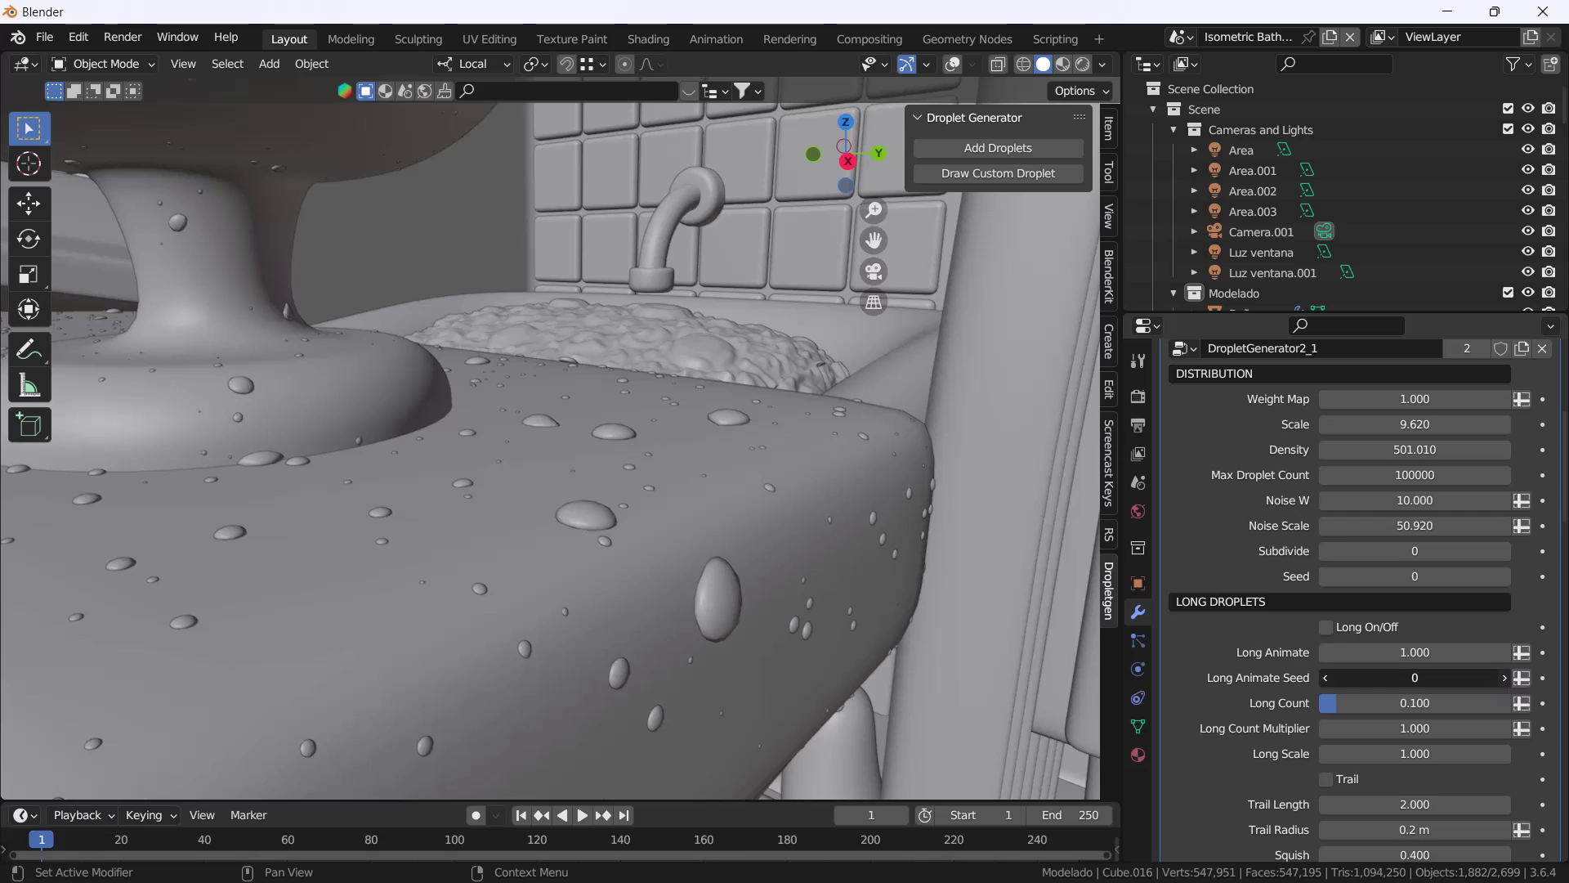
{"action": "left_click", "coordinate": [1503, 677]}
{"action": "left_click_drag", "start_coordinate": [1454, 651], "coordinate": [1496, 652]}
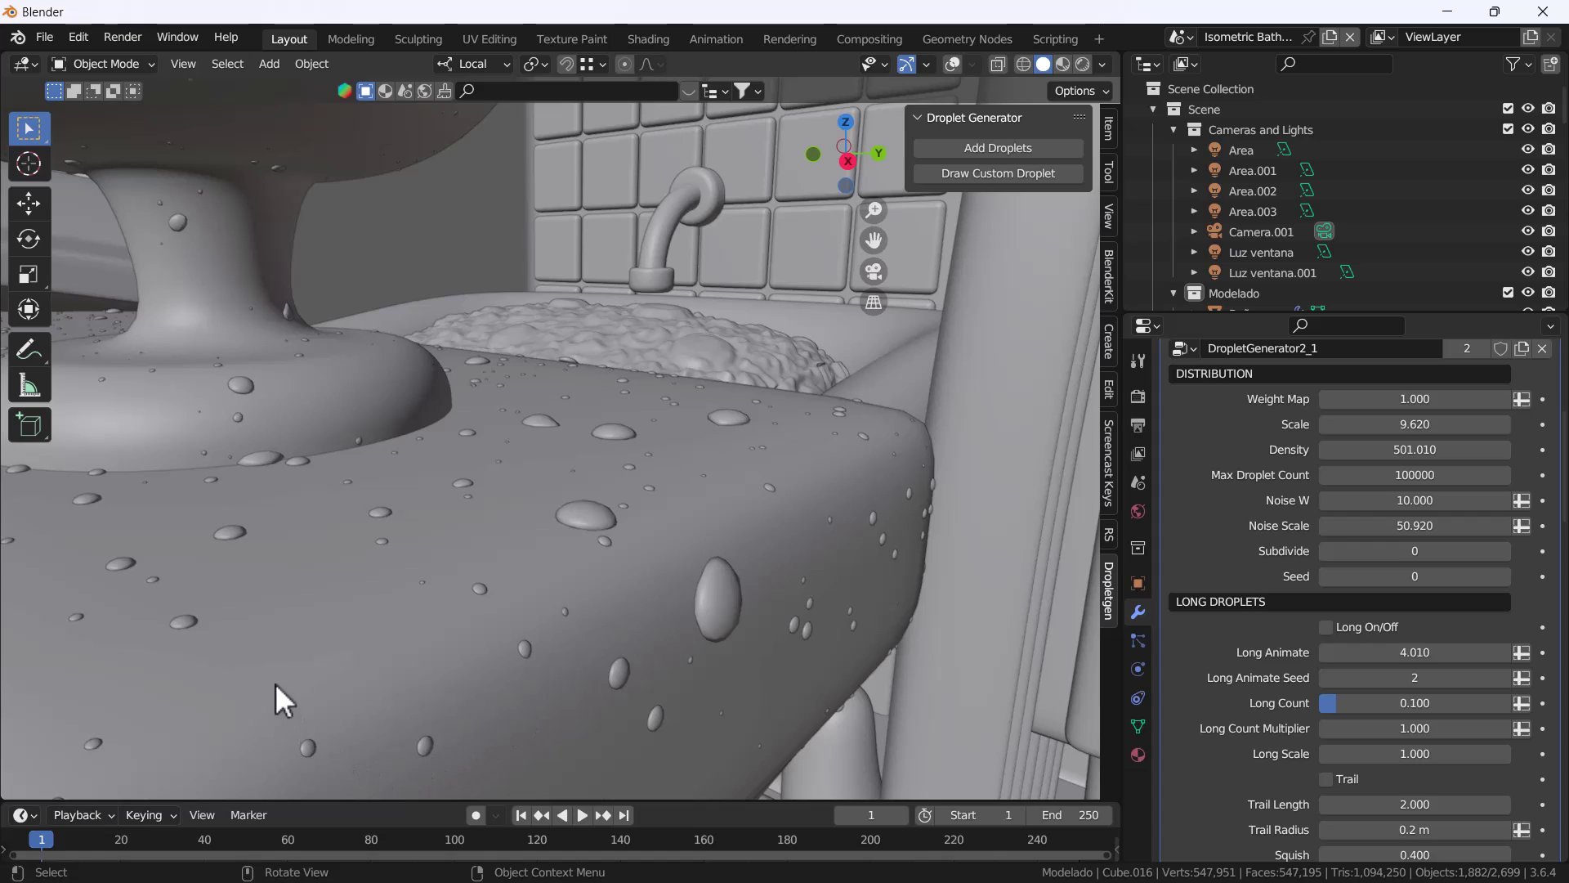
{"action": "key", "text": "space"}
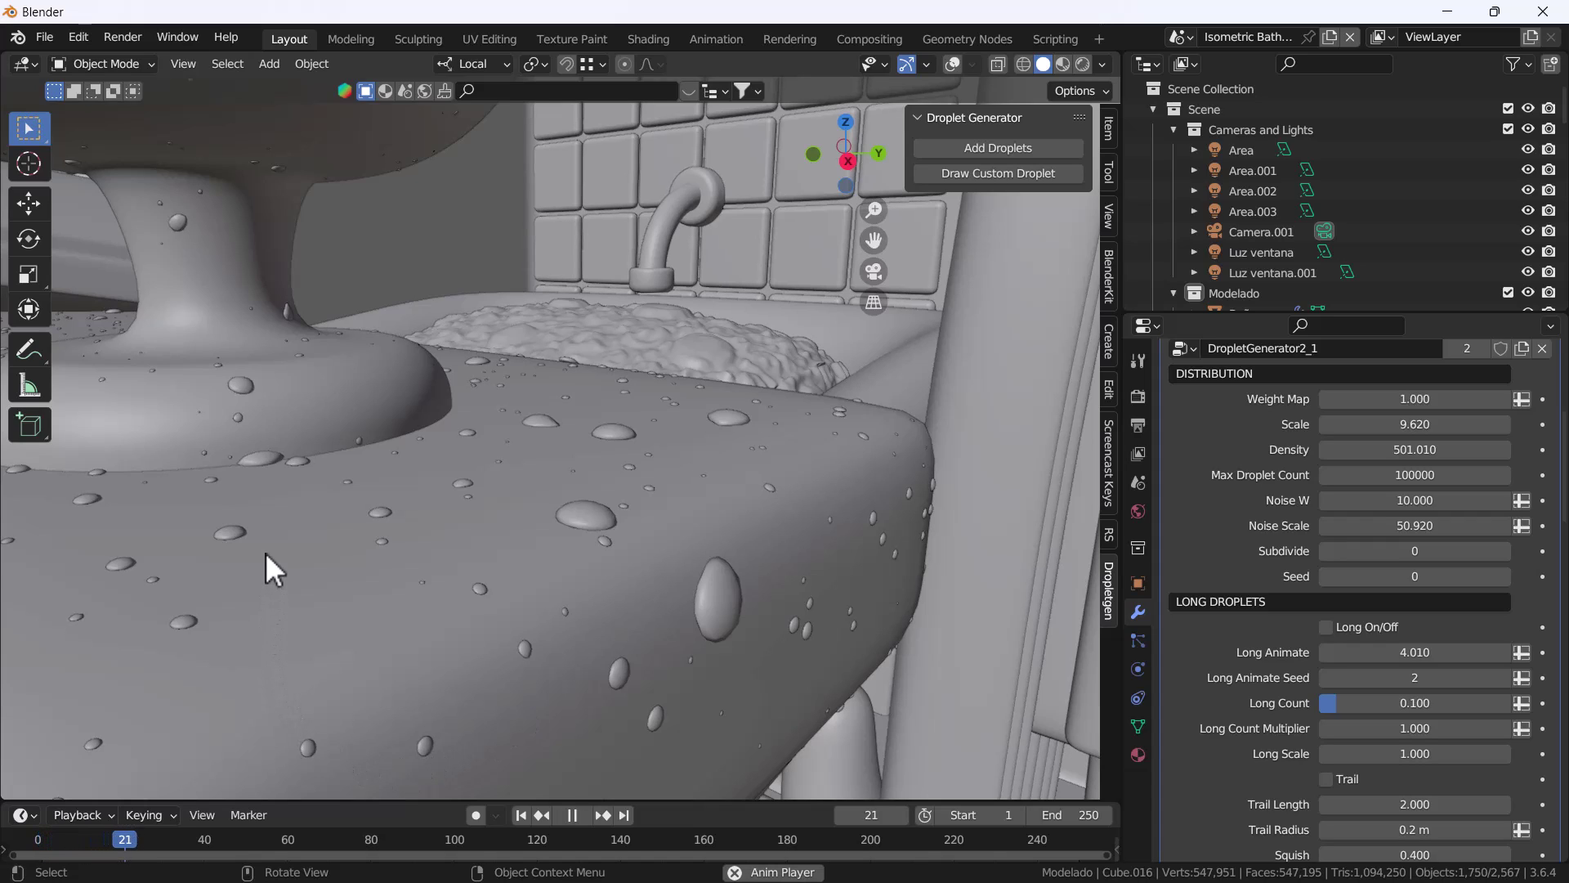
{"action": "key", "text": "space"}
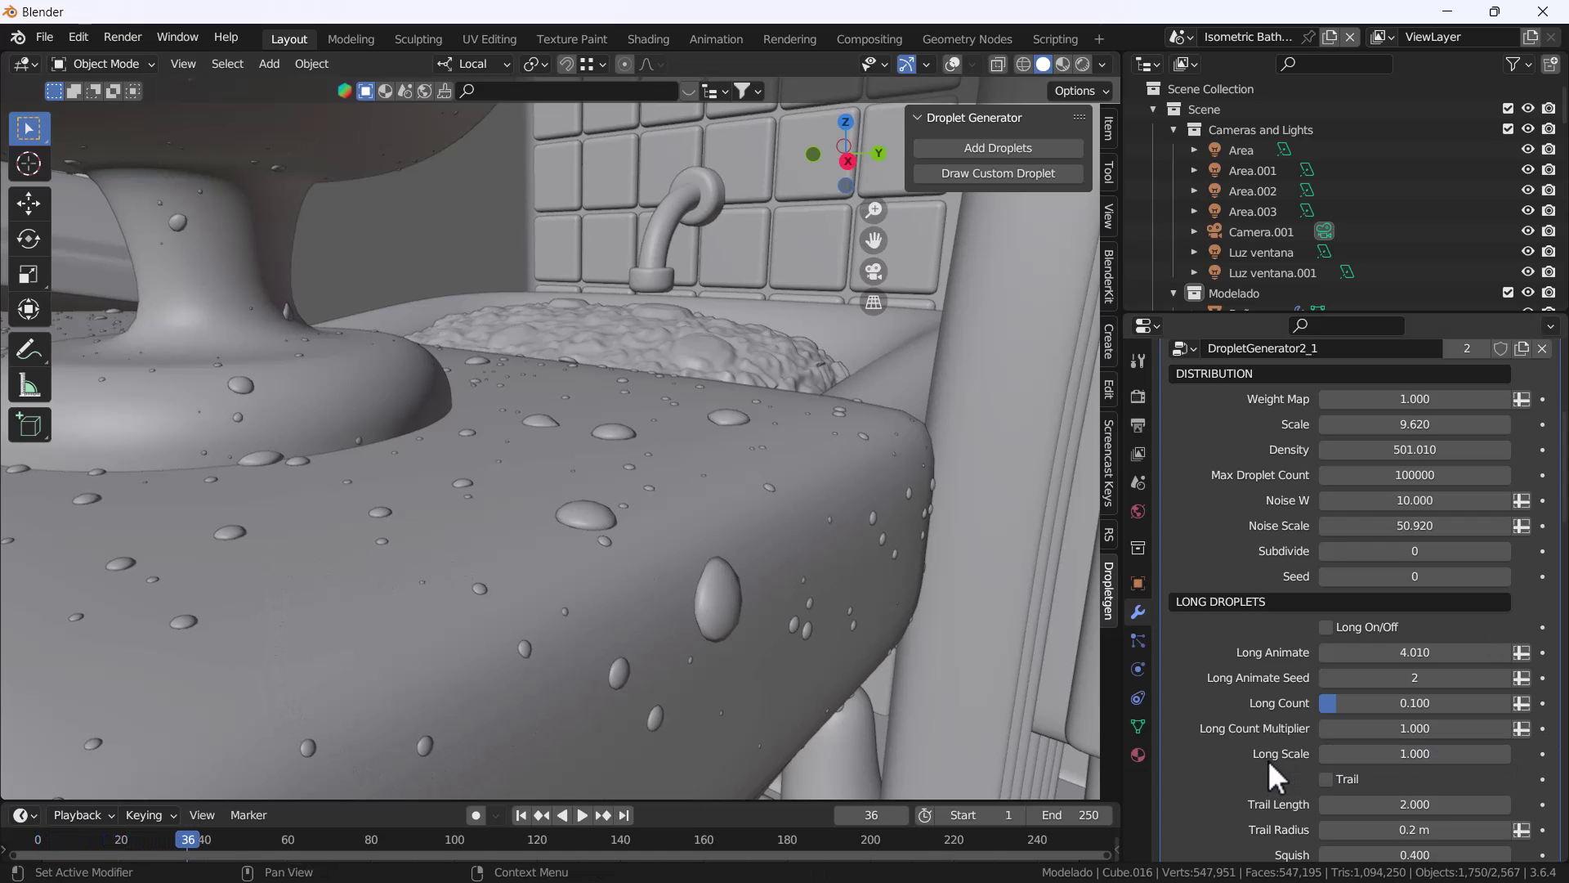
Enable Trail for the tray's long droplets, return Long Scale to 1.000 and try a Trail Radius of 0.29 m
{"action": "scroll", "coordinate": [1265, 762], "scroll_direction": "down", "scroll_amount": 4}
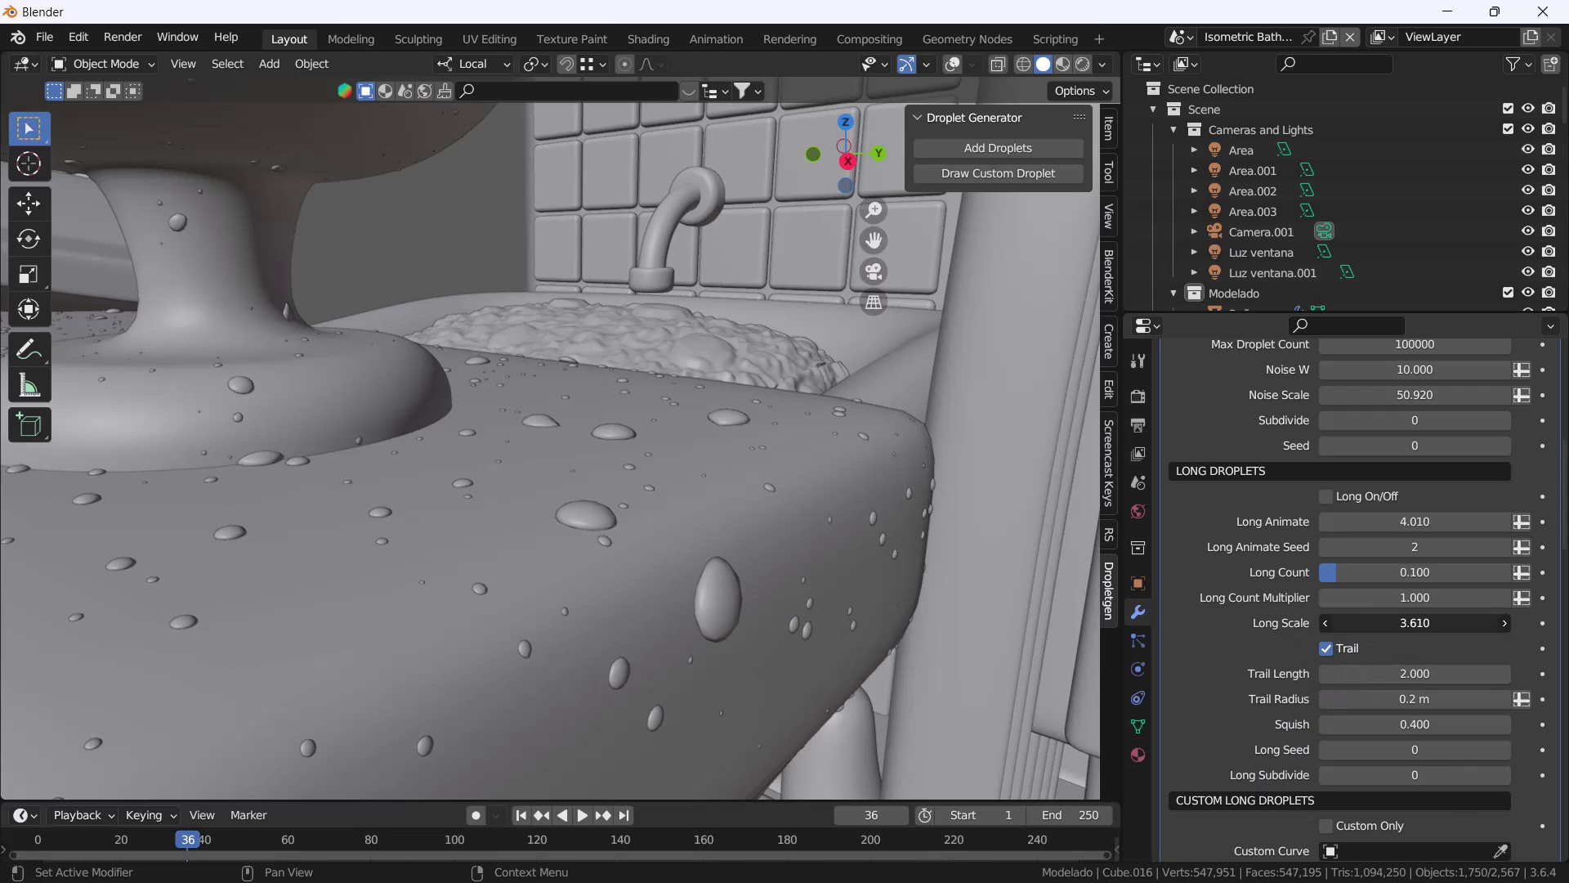
{"action": "left_click_drag", "start_coordinate": [1415, 623], "coordinate": [1023, 624]}
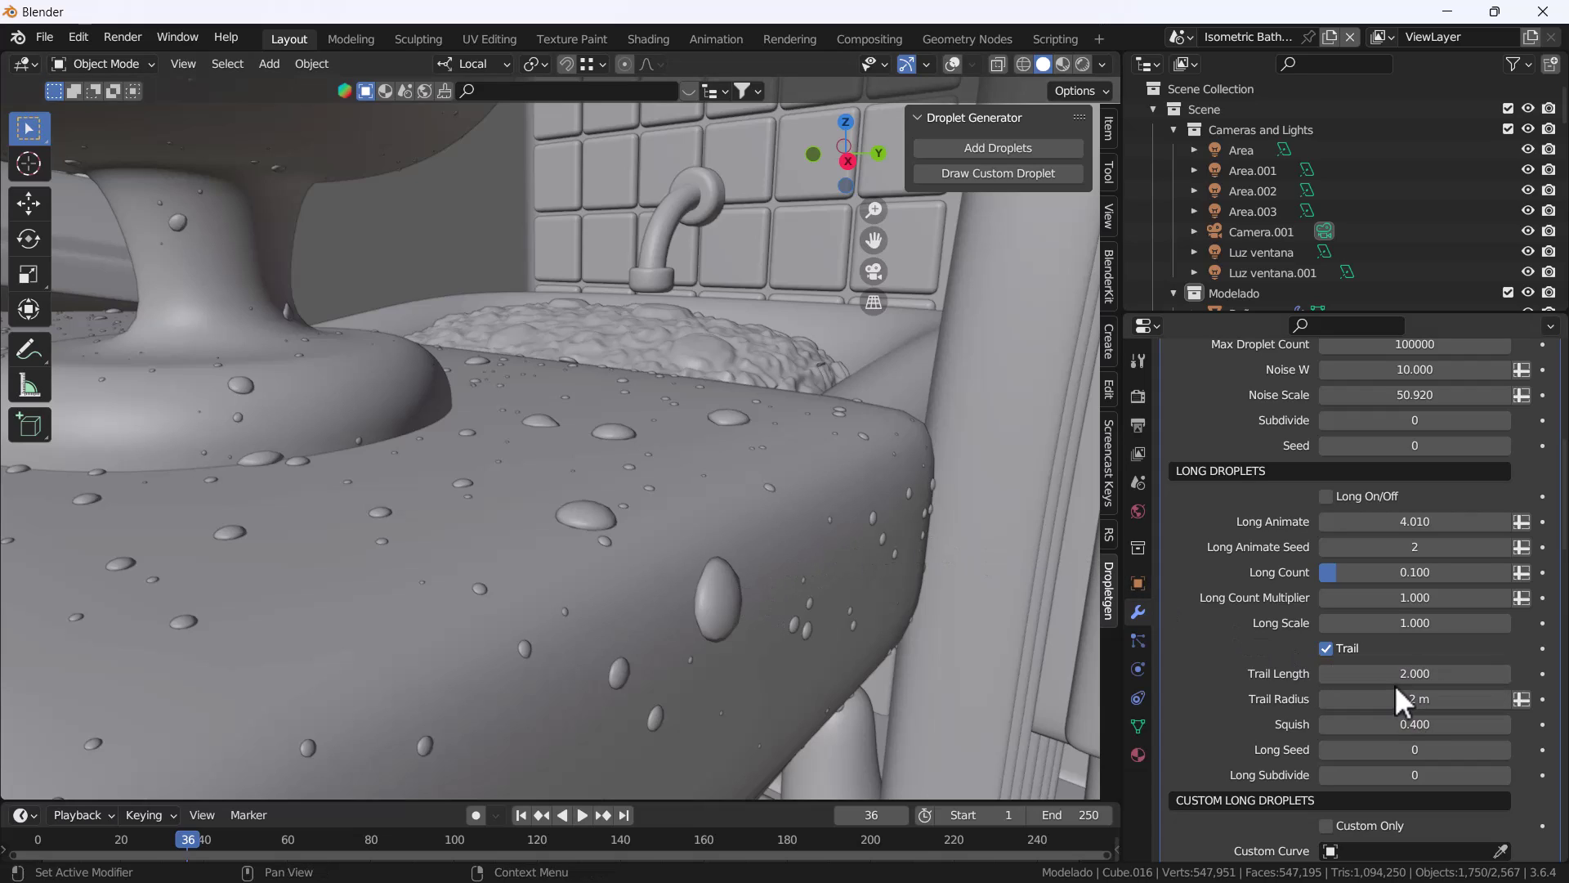
{"action": "left_click_drag", "start_coordinate": [1365, 699], "coordinate": [1389, 699]}
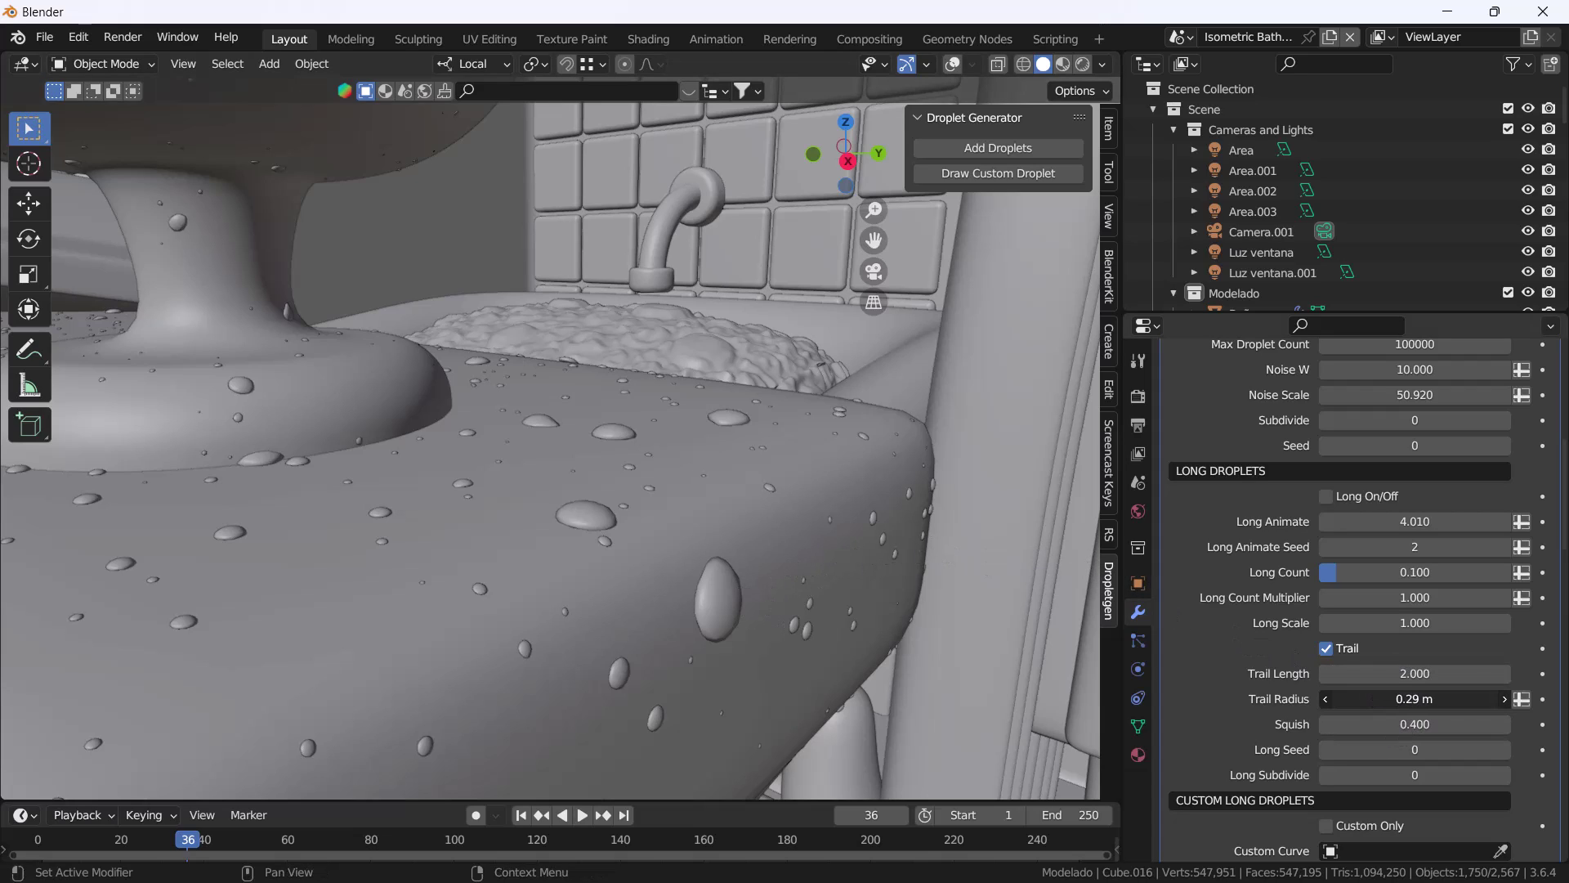
{"action": "scroll", "coordinate": [1381, 621], "scroll_direction": "up", "scroll_amount": 5}
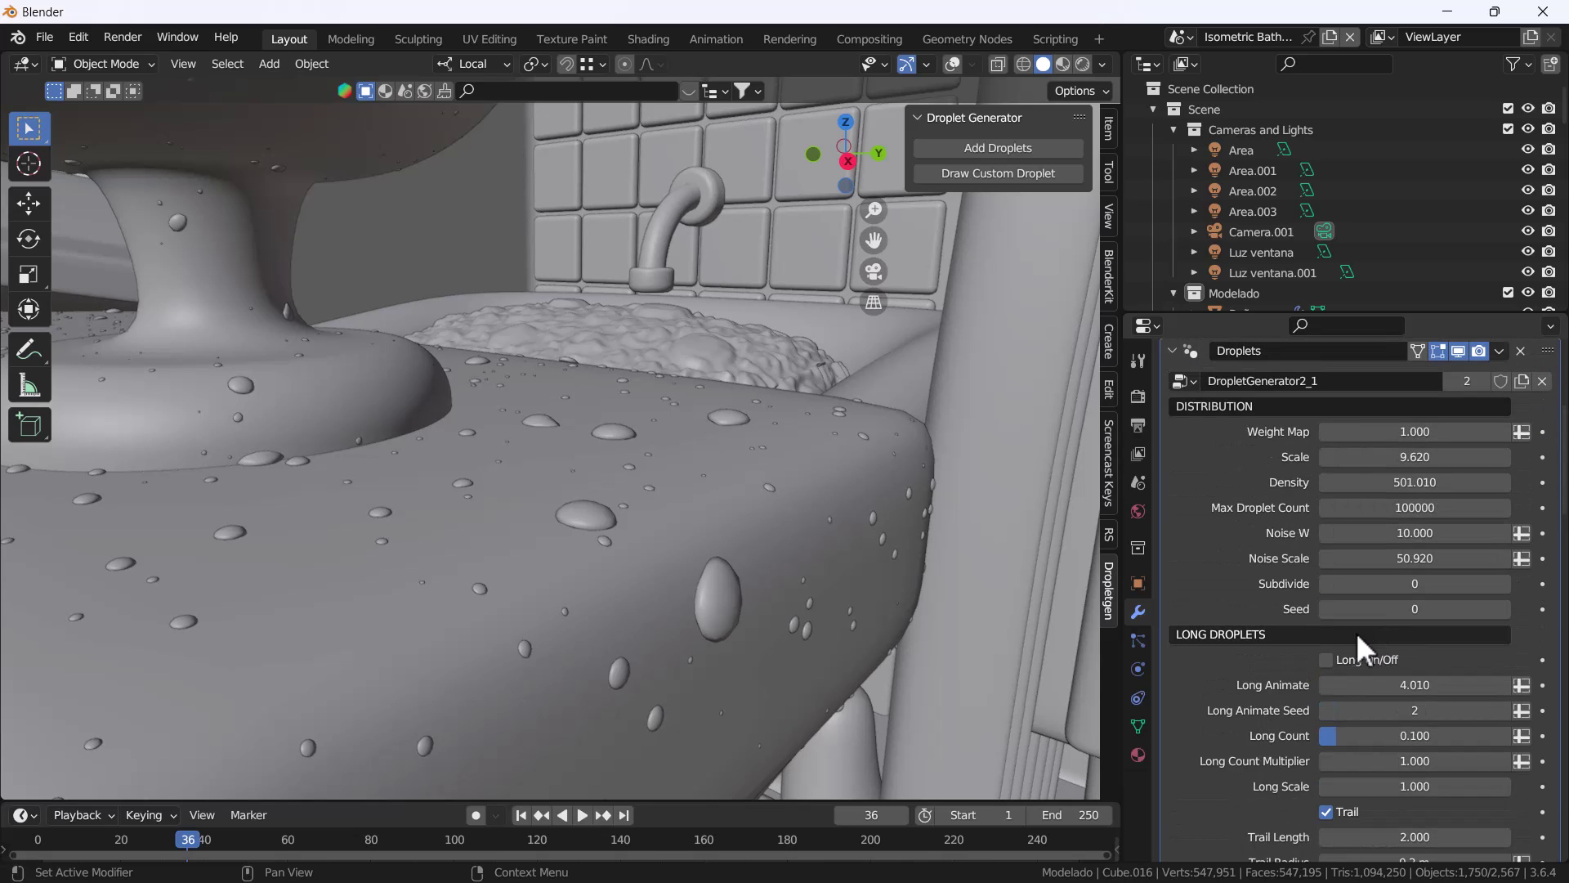
Try turning on the long droplets on the tray, inspect them along its edge, and undo the change
{"action": "left_click", "coordinate": [1325, 658]}
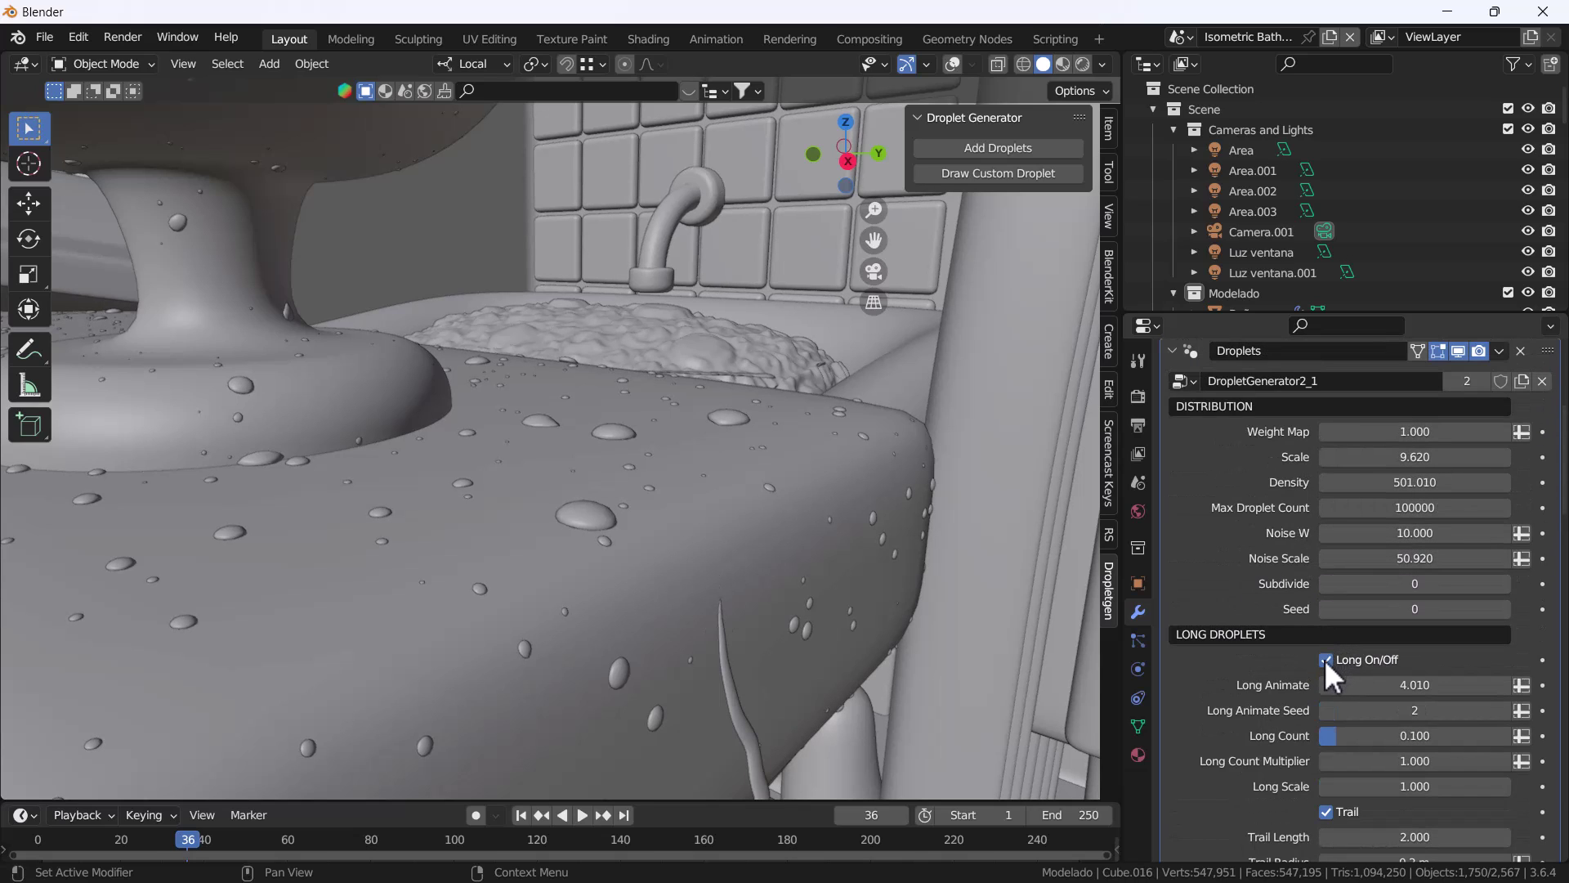
{"action": "scroll", "coordinate": [816, 626], "scroll_direction": "down", "scroll_amount": 5}
{"action": "scroll", "coordinate": [796, 617], "scroll_direction": "down", "scroll_amount": 3}
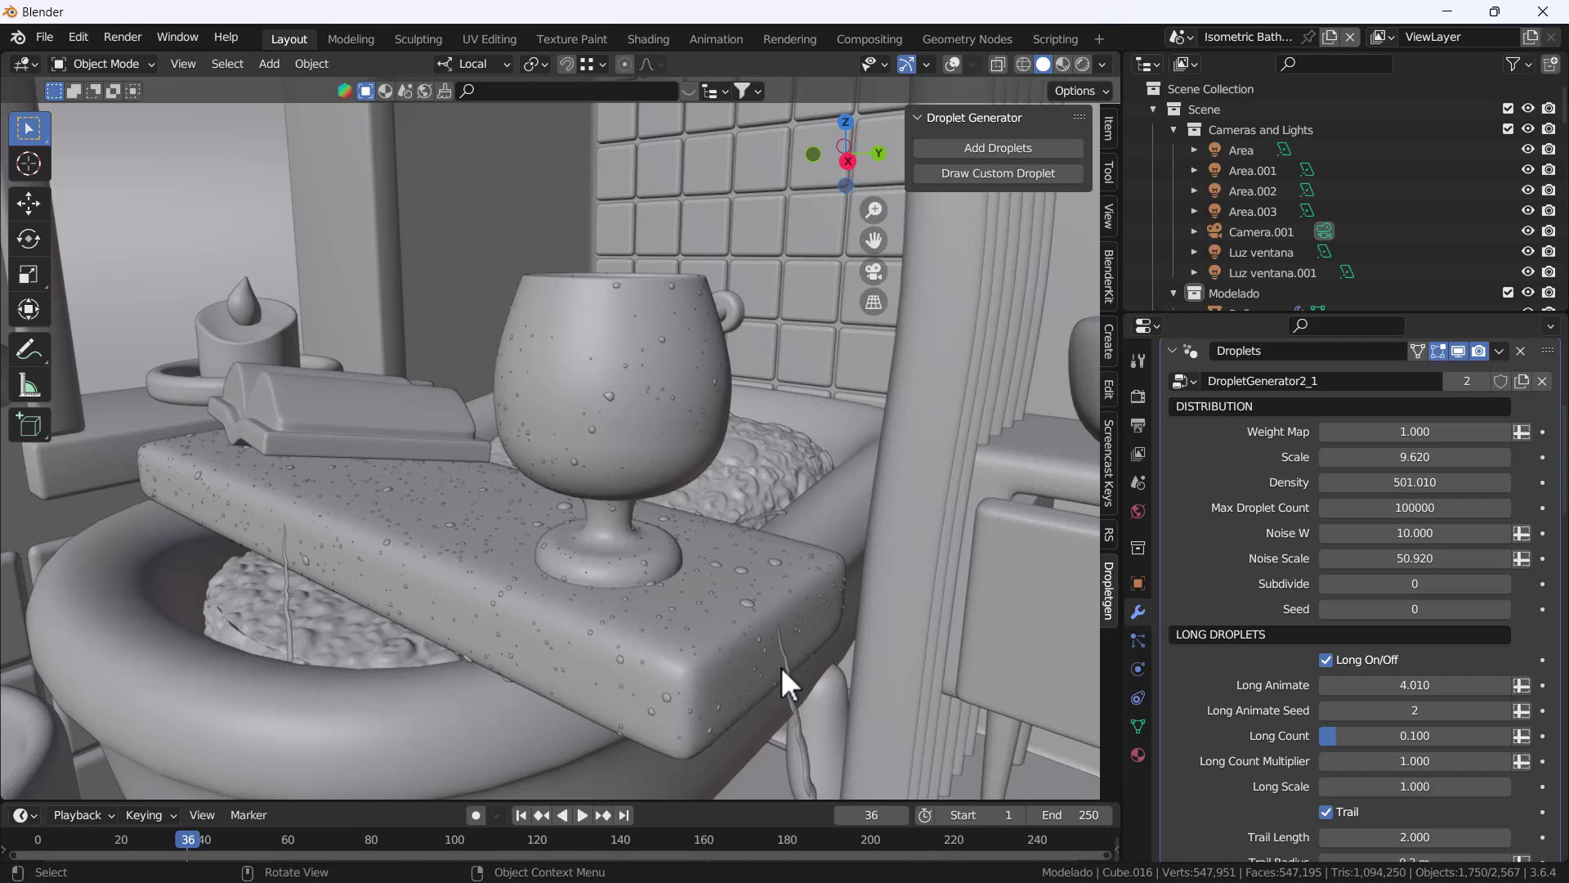
{"action": "scroll", "coordinate": [787, 664], "scroll_direction": "up", "scroll_amount": 4}
{"action": "middle_click_drag", "start_coordinate": [787, 665], "coordinate": [702, 395]}
{"action": "key", "text": "ctrl+z"}
Look through the long, custom long, big and medium droplet settings of the tray's Droplets modifier
{"action": "scroll", "coordinate": [1357, 589], "scroll_direction": "down", "scroll_amount": 9}
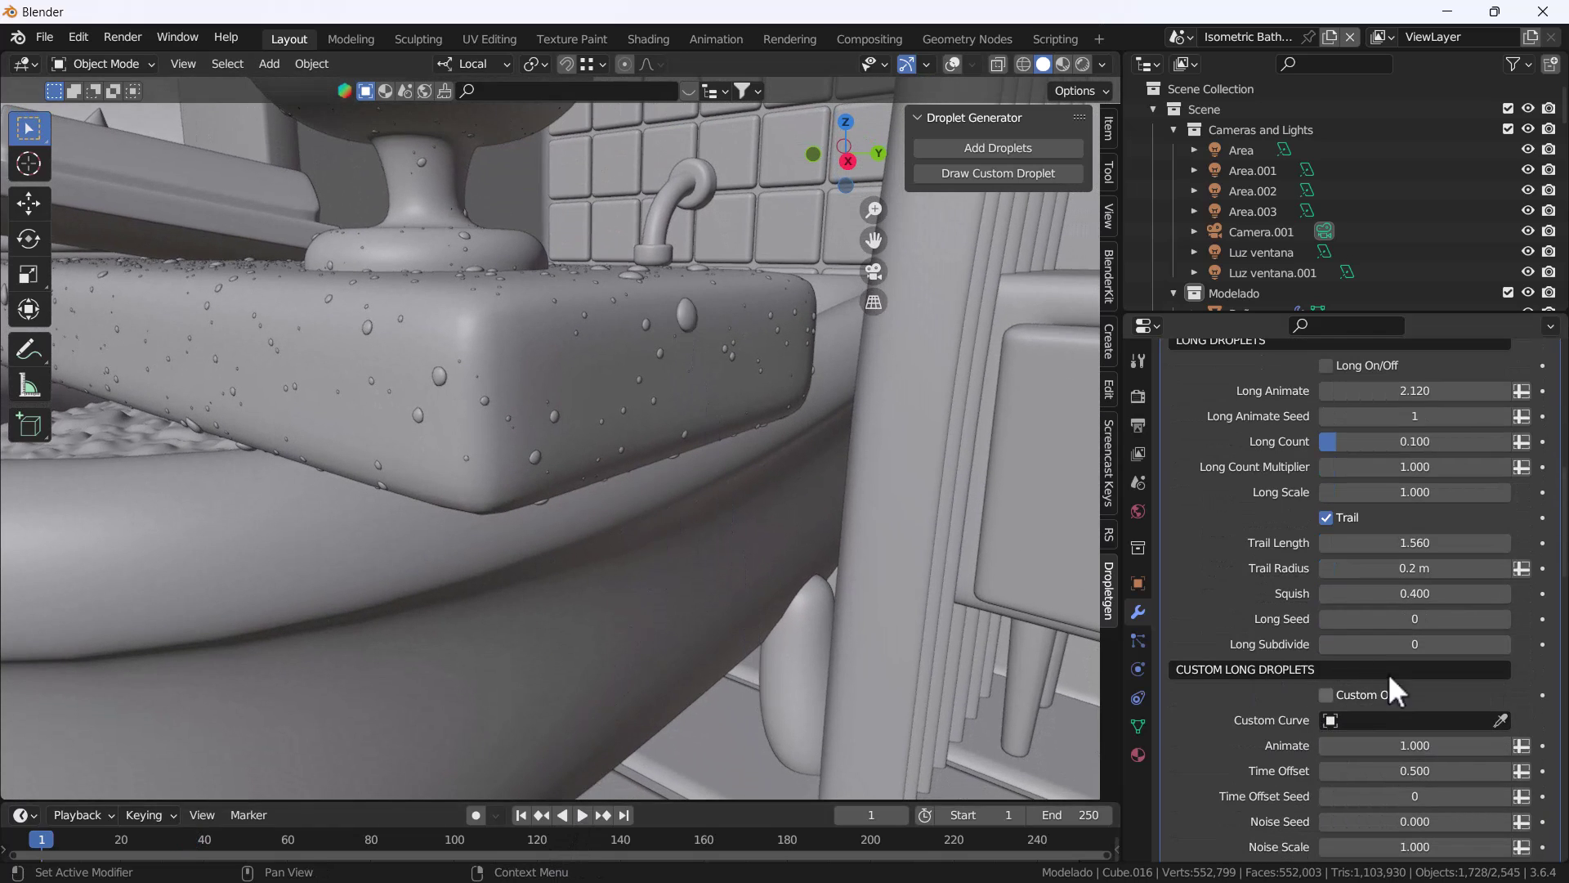
{"action": "scroll", "coordinate": [1329, 739], "scroll_direction": "down", "scroll_amount": 9}
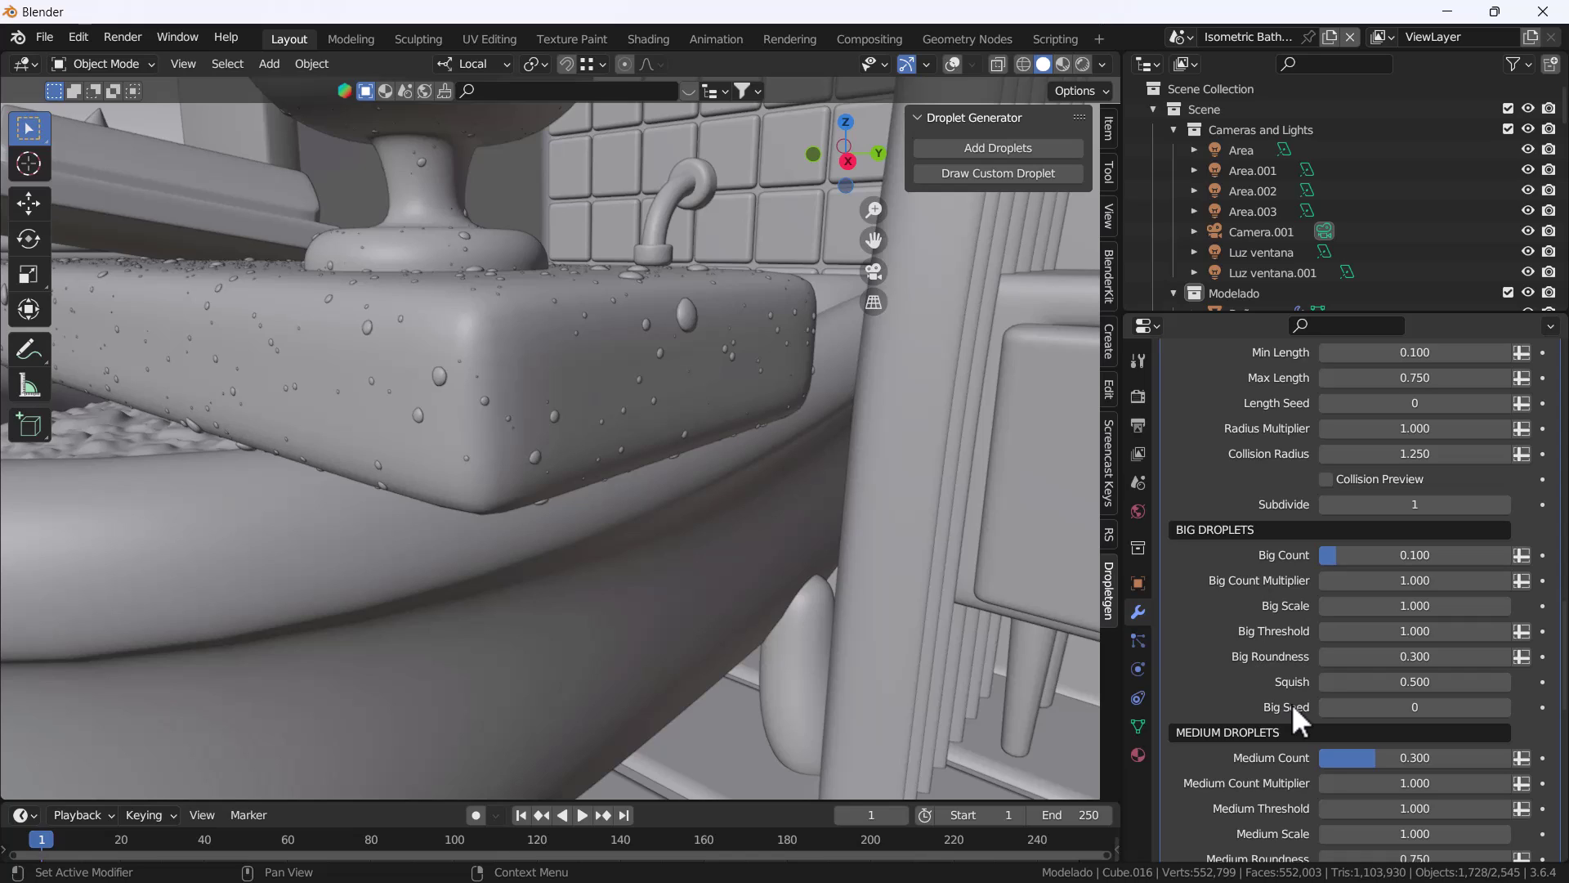
{"action": "scroll", "coordinate": [1307, 571], "scroll_direction": "up", "scroll_amount": 10}
{"action": "scroll", "coordinate": [1297, 592], "scroll_direction": "up", "scroll_amount": 14}
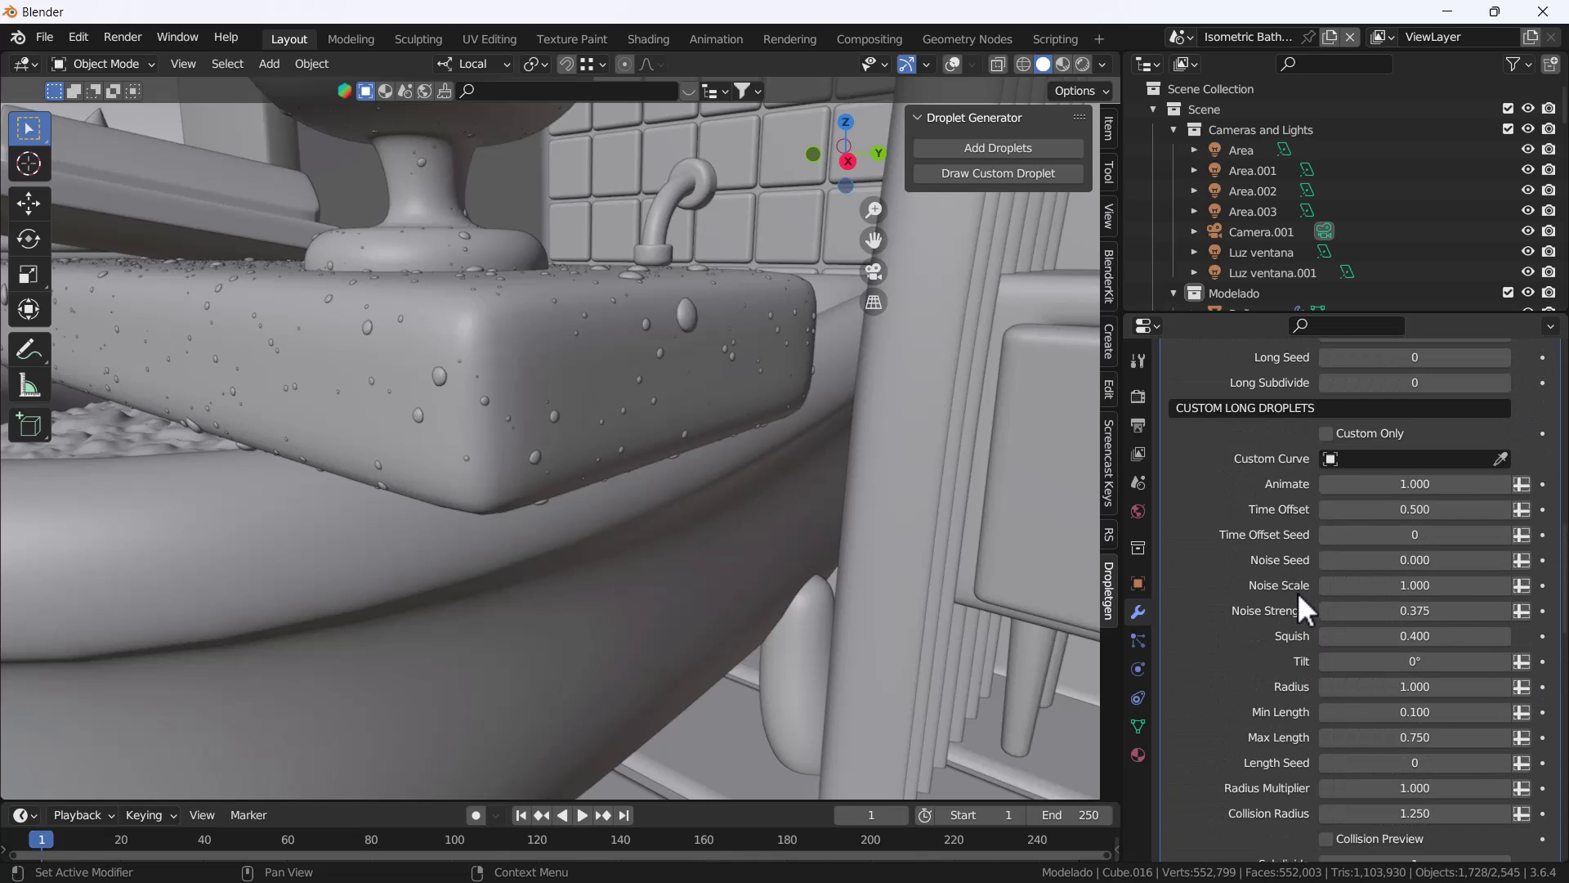
{"action": "scroll", "coordinate": [1298, 592], "scroll_direction": "up", "scroll_amount": 1}
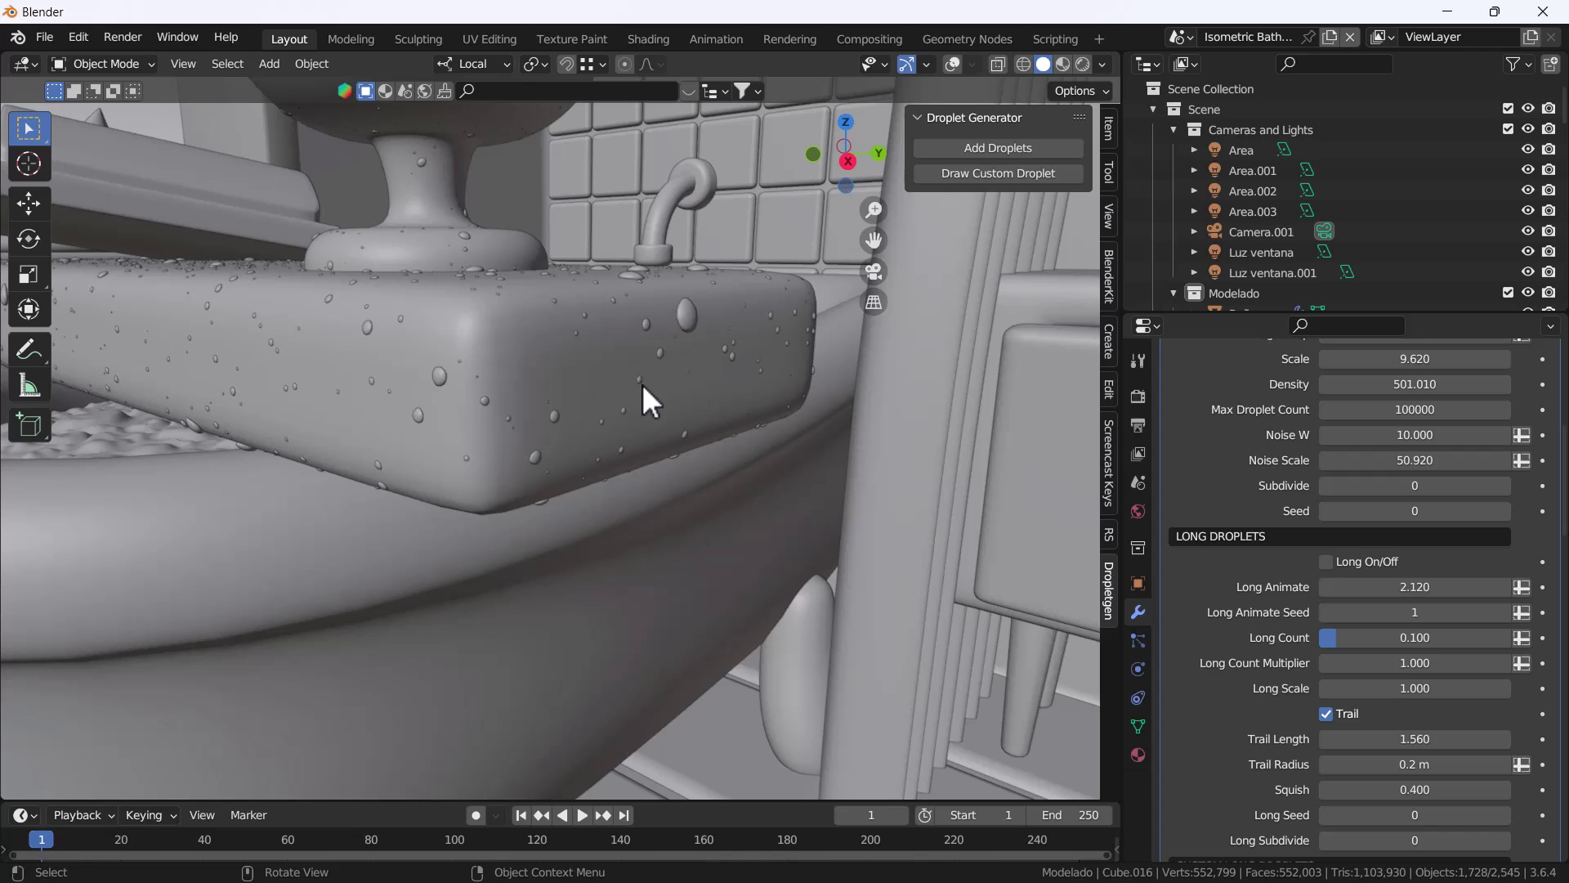
Add droplets to the potted plant's upper front leaf and set their scale to 7.770
{"action": "scroll", "coordinate": [644, 389], "scroll_direction": "down", "scroll_amount": 5}
{"action": "scroll", "coordinate": [648, 392], "scroll_direction": "down", "scroll_amount": 3}
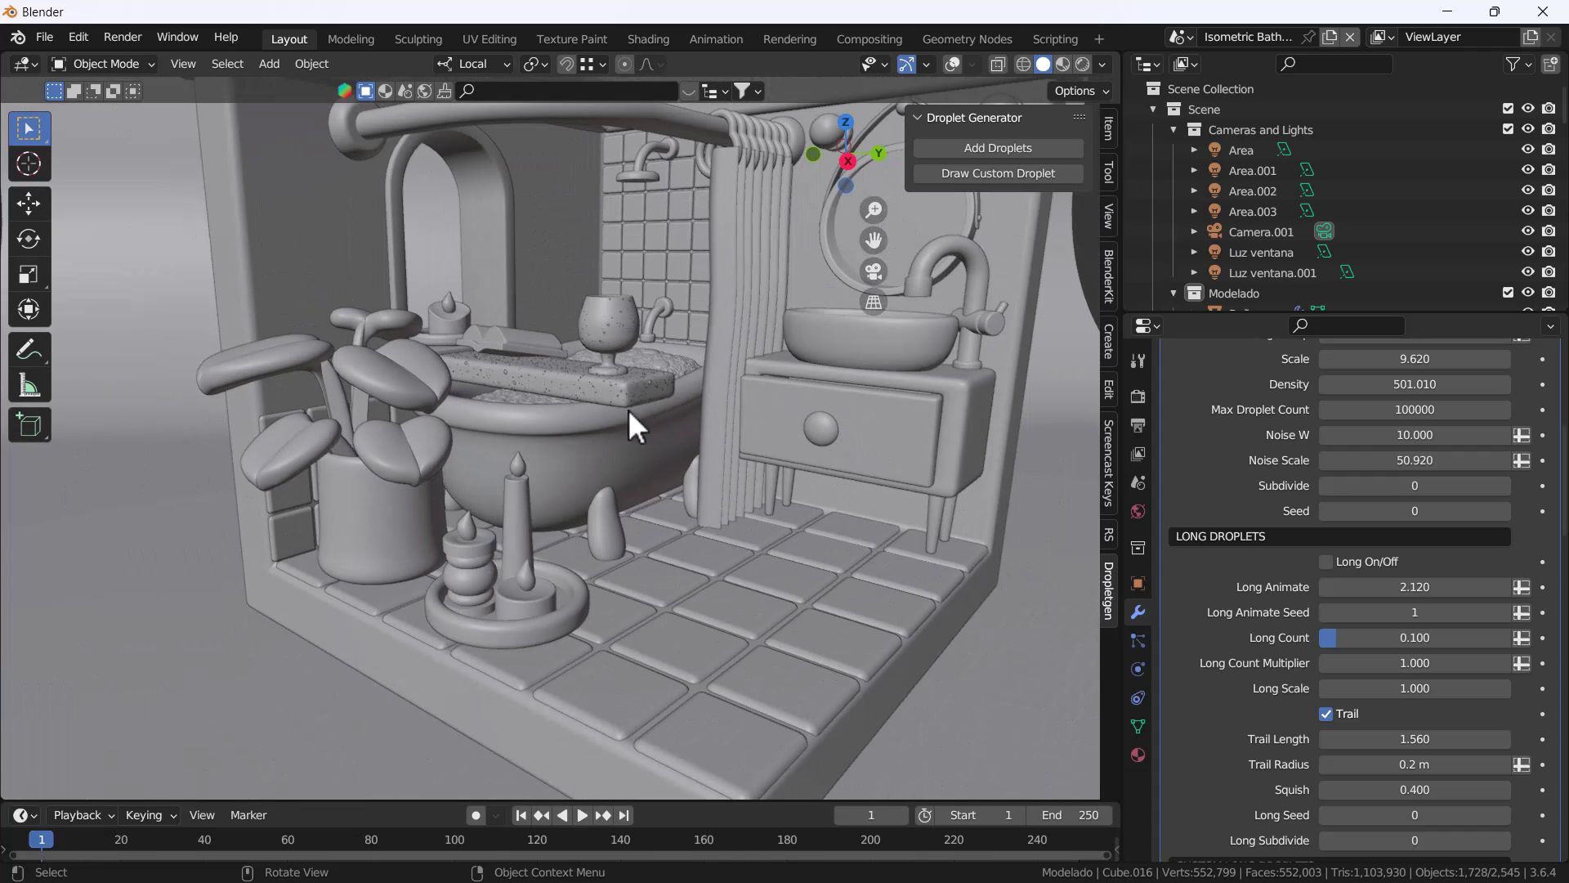
{"action": "scroll", "coordinate": [490, 442], "scroll_direction": "up", "scroll_amount": 3}
{"action": "scroll", "coordinate": [368, 490], "scroll_direction": "up", "scroll_amount": 3}
{"action": "scroll", "coordinate": [360, 455], "scroll_direction": "up", "scroll_amount": 2}
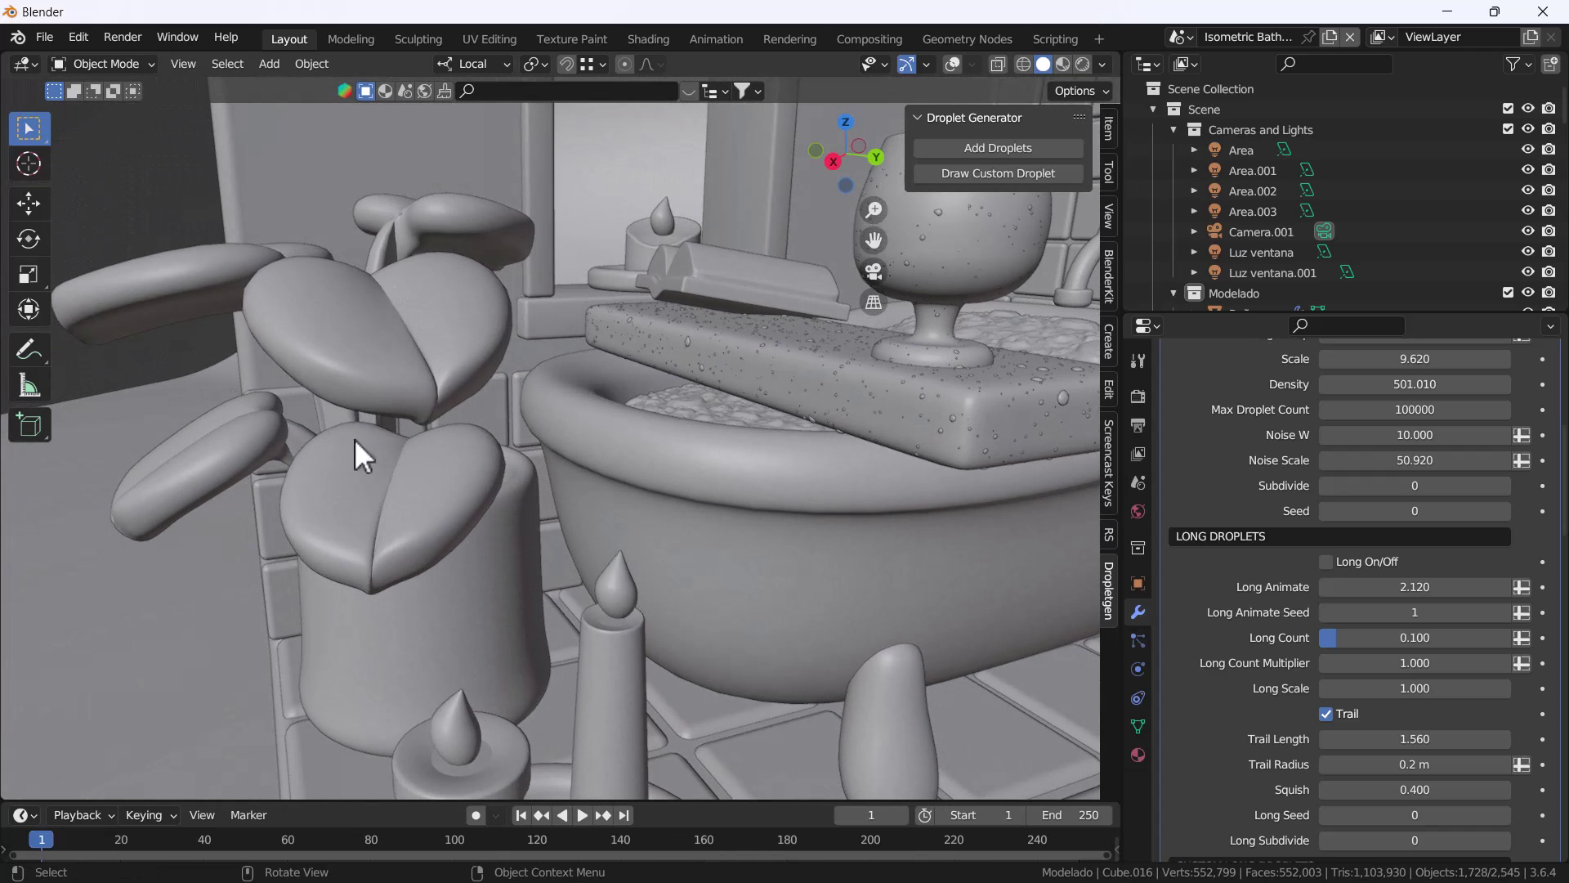
{"action": "left_click", "coordinate": [355, 439]}
{"action": "left_click", "coordinate": [987, 149]}
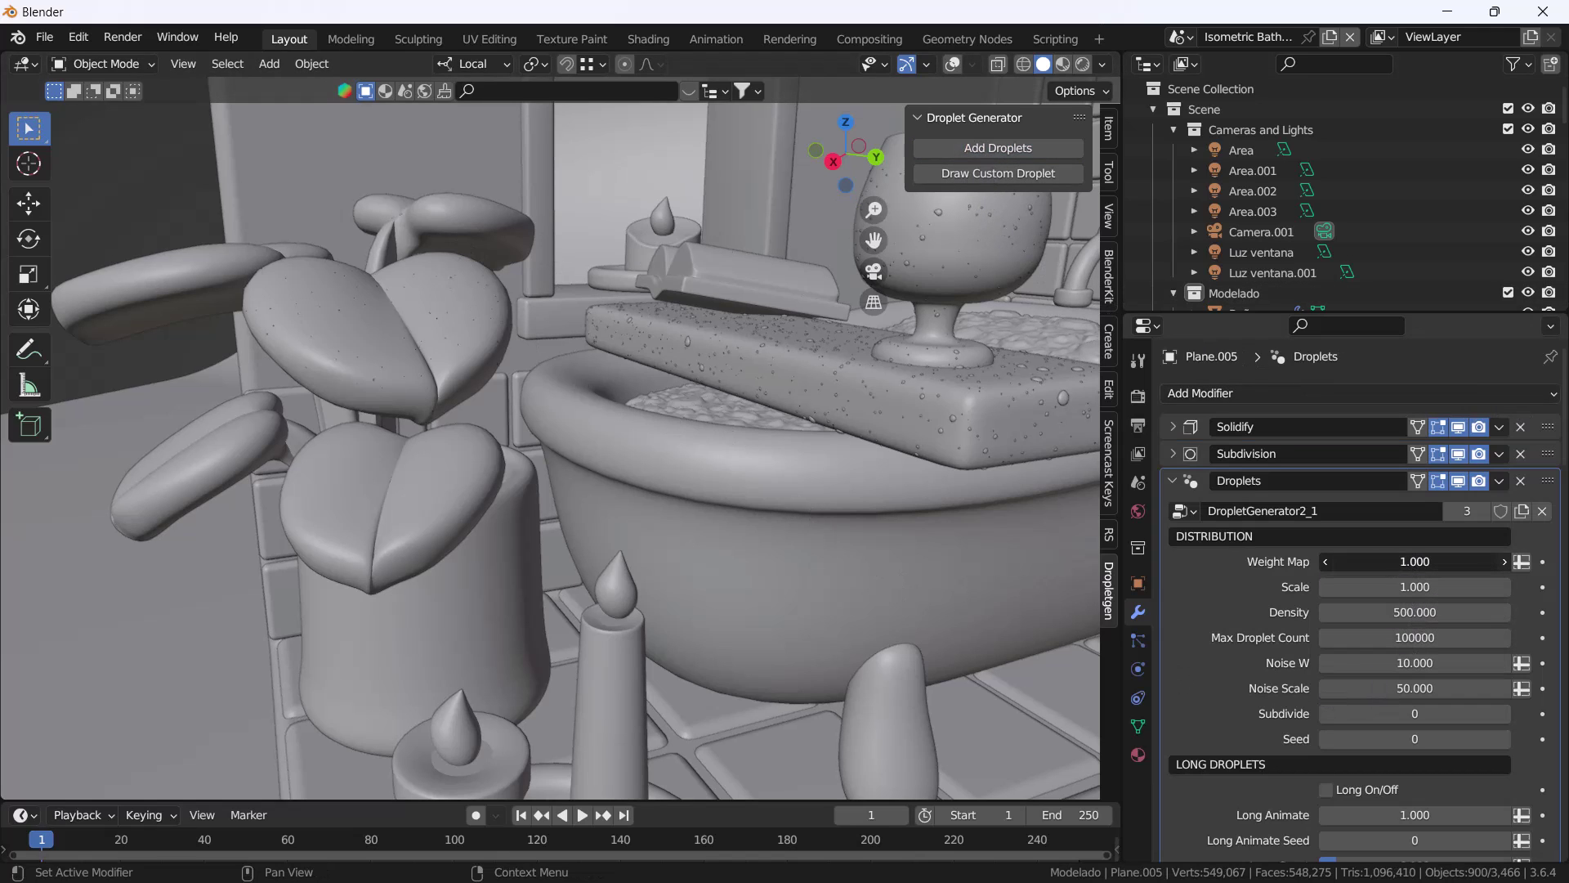
{"action": "left_click_drag", "start_coordinate": [1401, 587], "coordinate": [1512, 587]}
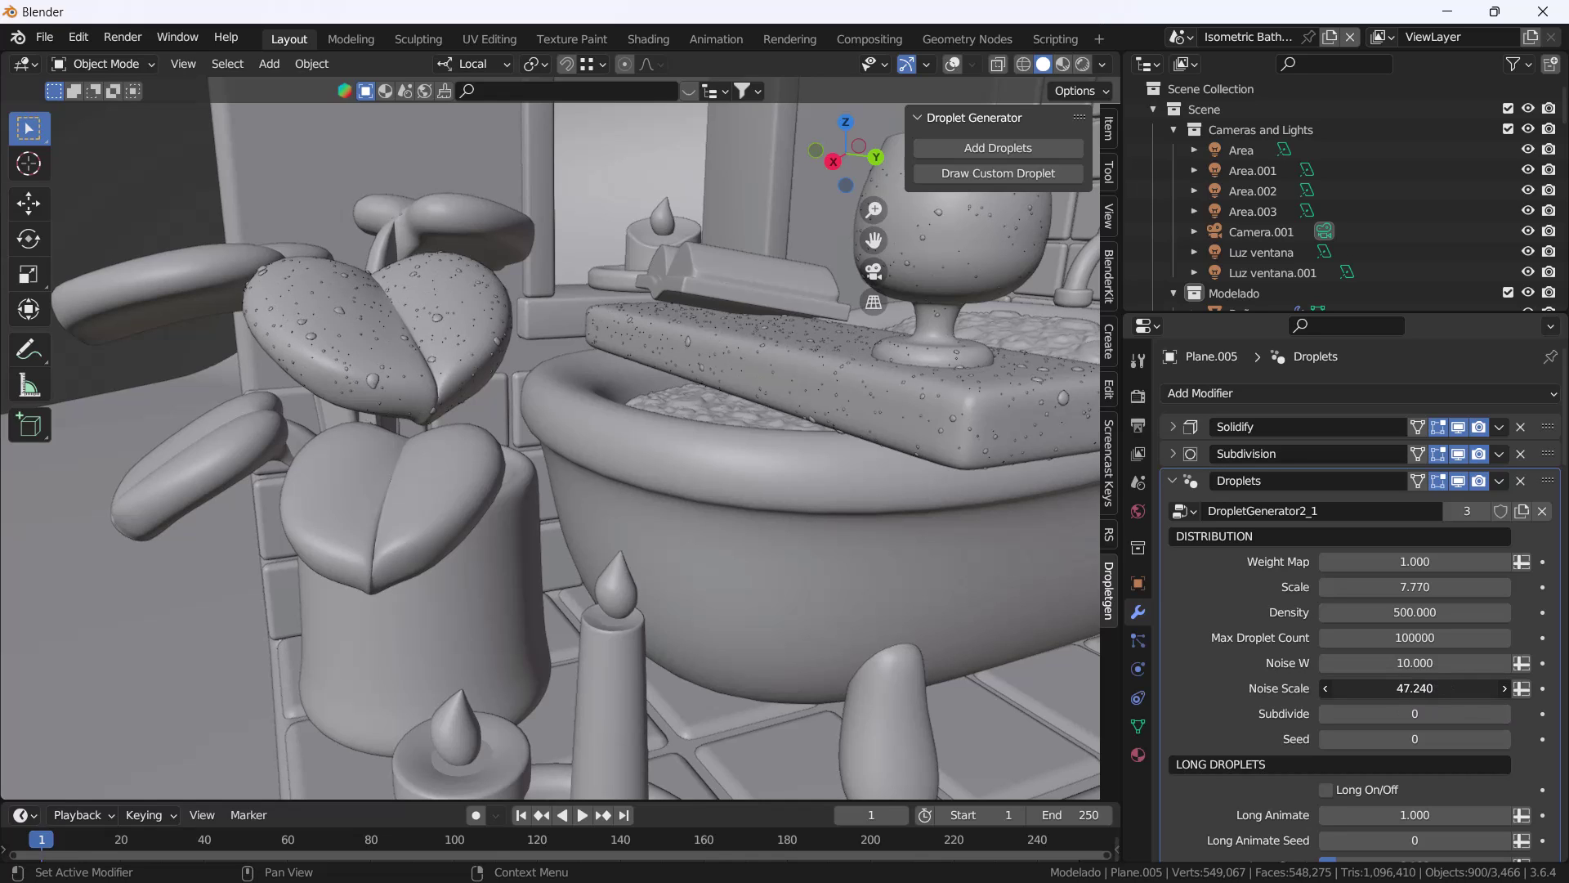
Set the leaf droplets' Noise W to 15.870 and Noise Scale to 43.000, and enable long droplets with Long Animate at 2.550
{"action": "left_click_drag", "start_coordinate": [1415, 688], "coordinate": [1394, 609]}
{"action": "scroll", "coordinate": [1404, 623], "scroll_direction": "down", "scroll_amount": 2}
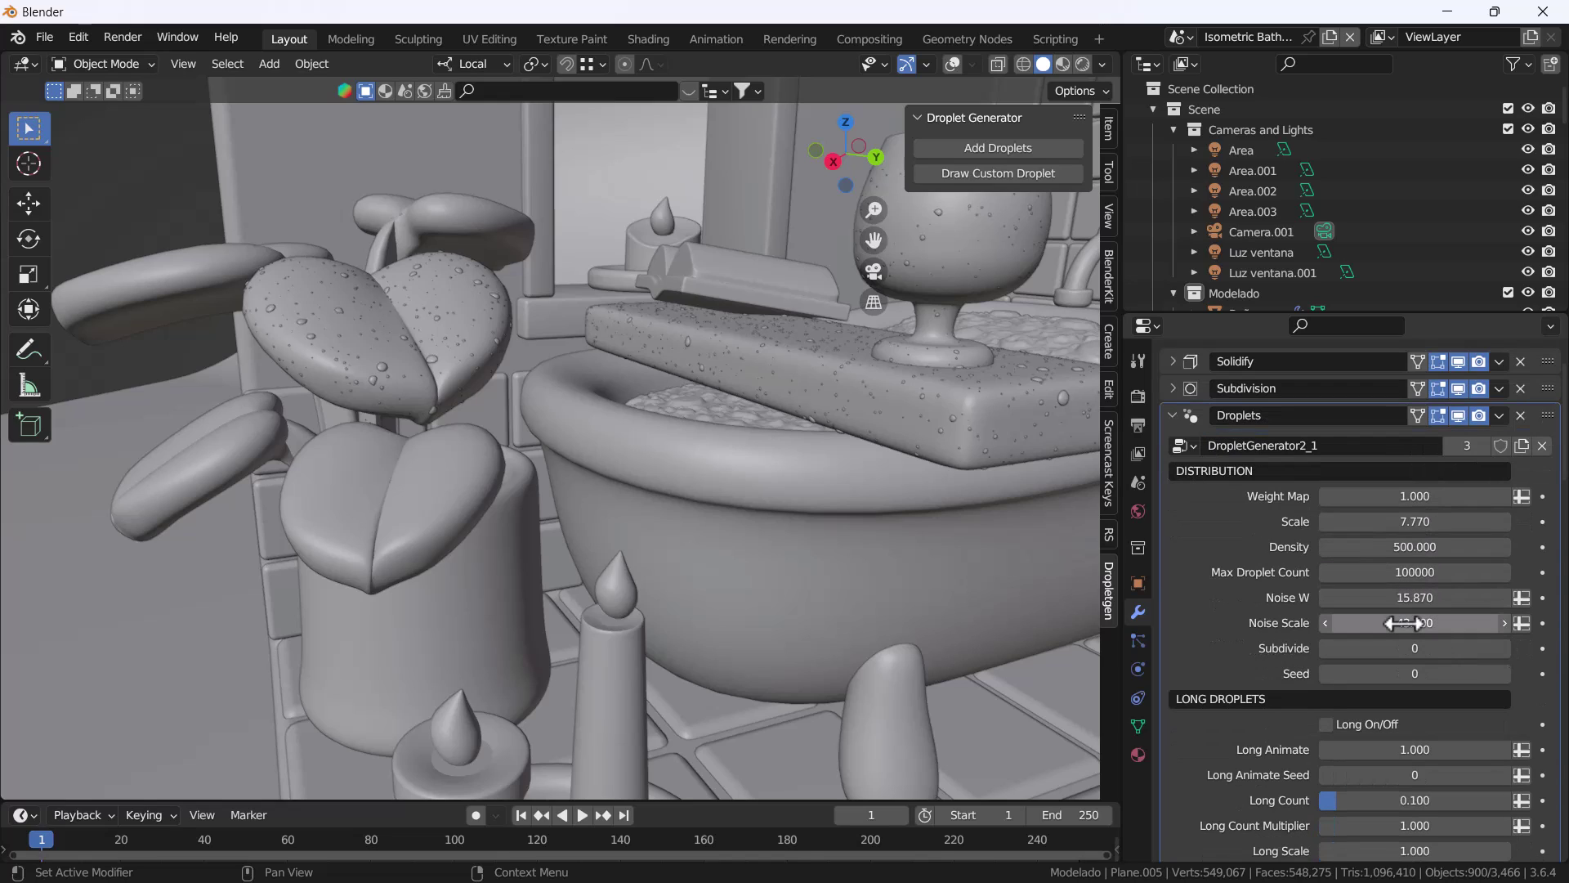
{"action": "scroll", "coordinate": [1410, 650], "scroll_direction": "down", "scroll_amount": 3}
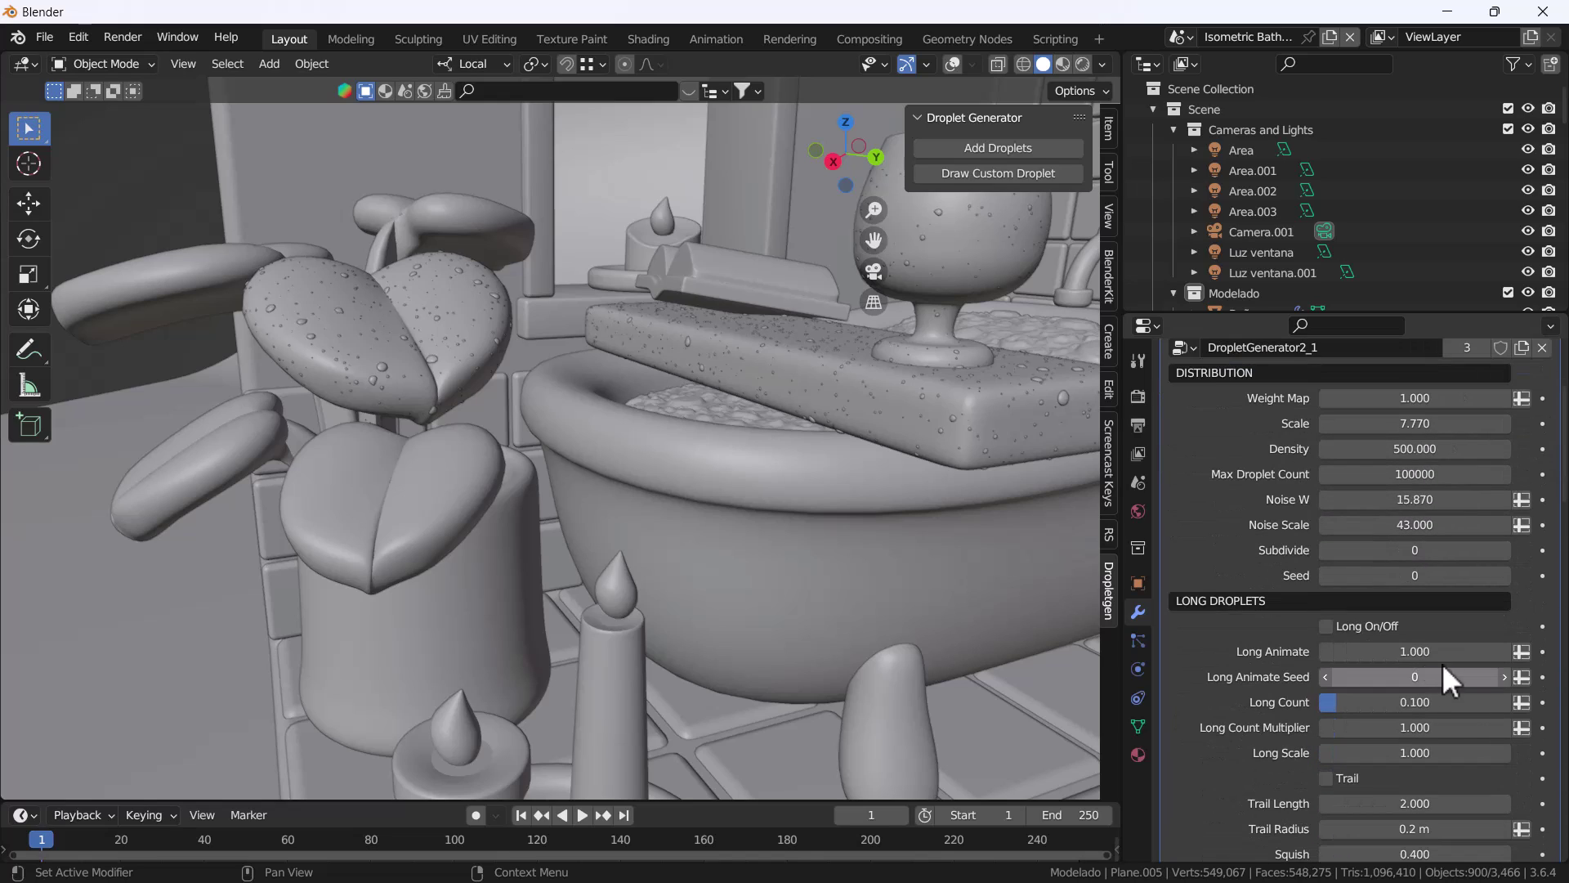
{"action": "left_click", "coordinate": [1324, 627]}
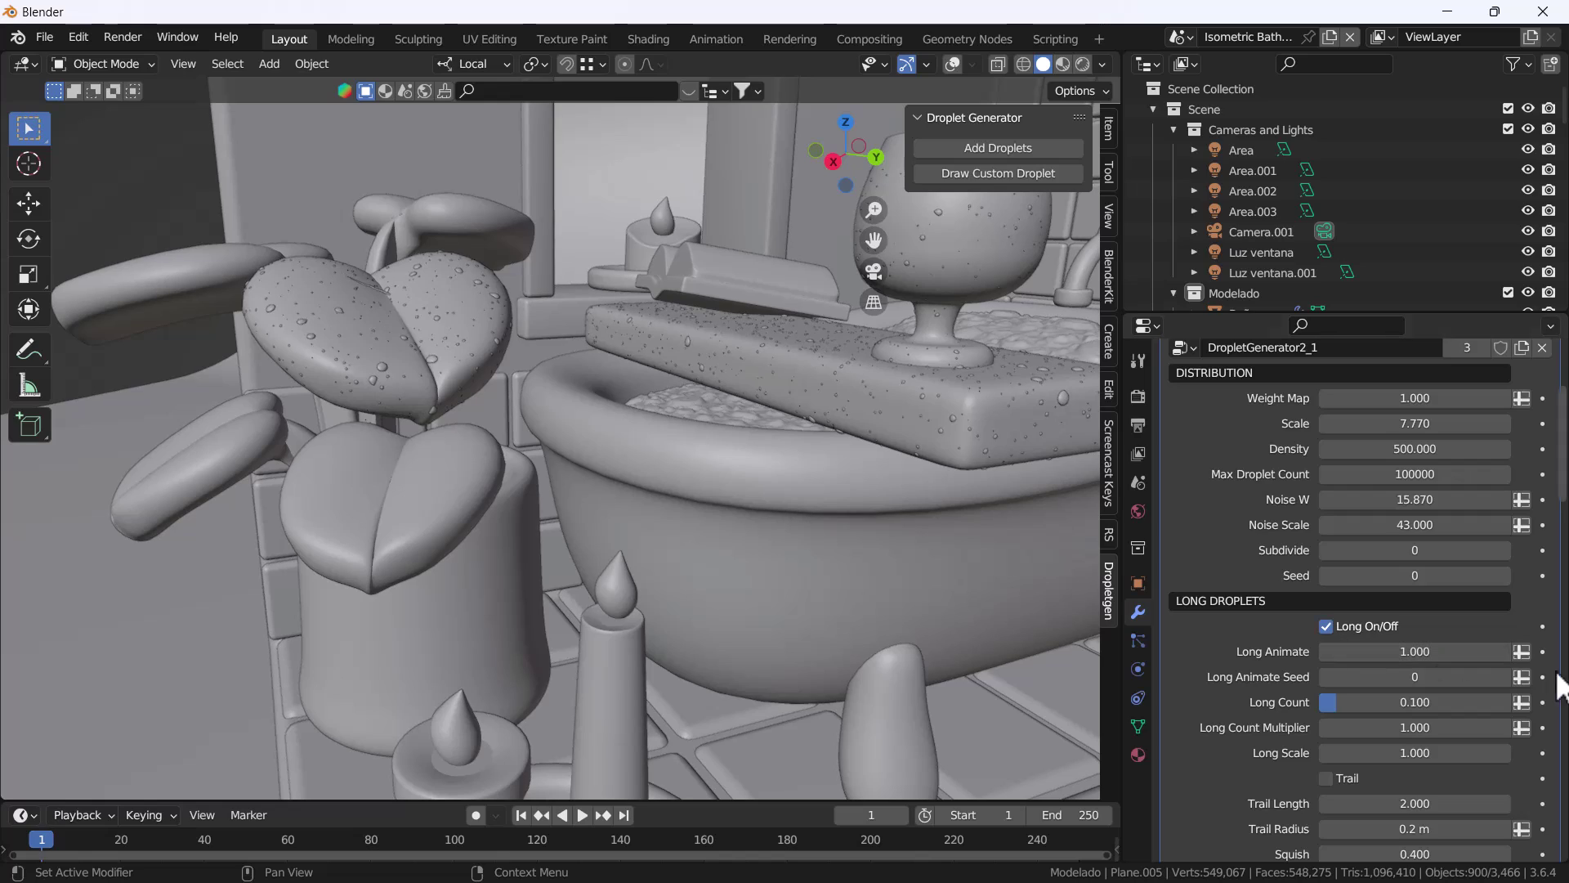
{"action": "left_click_drag", "start_coordinate": [1415, 651], "coordinate": [1482, 651]}
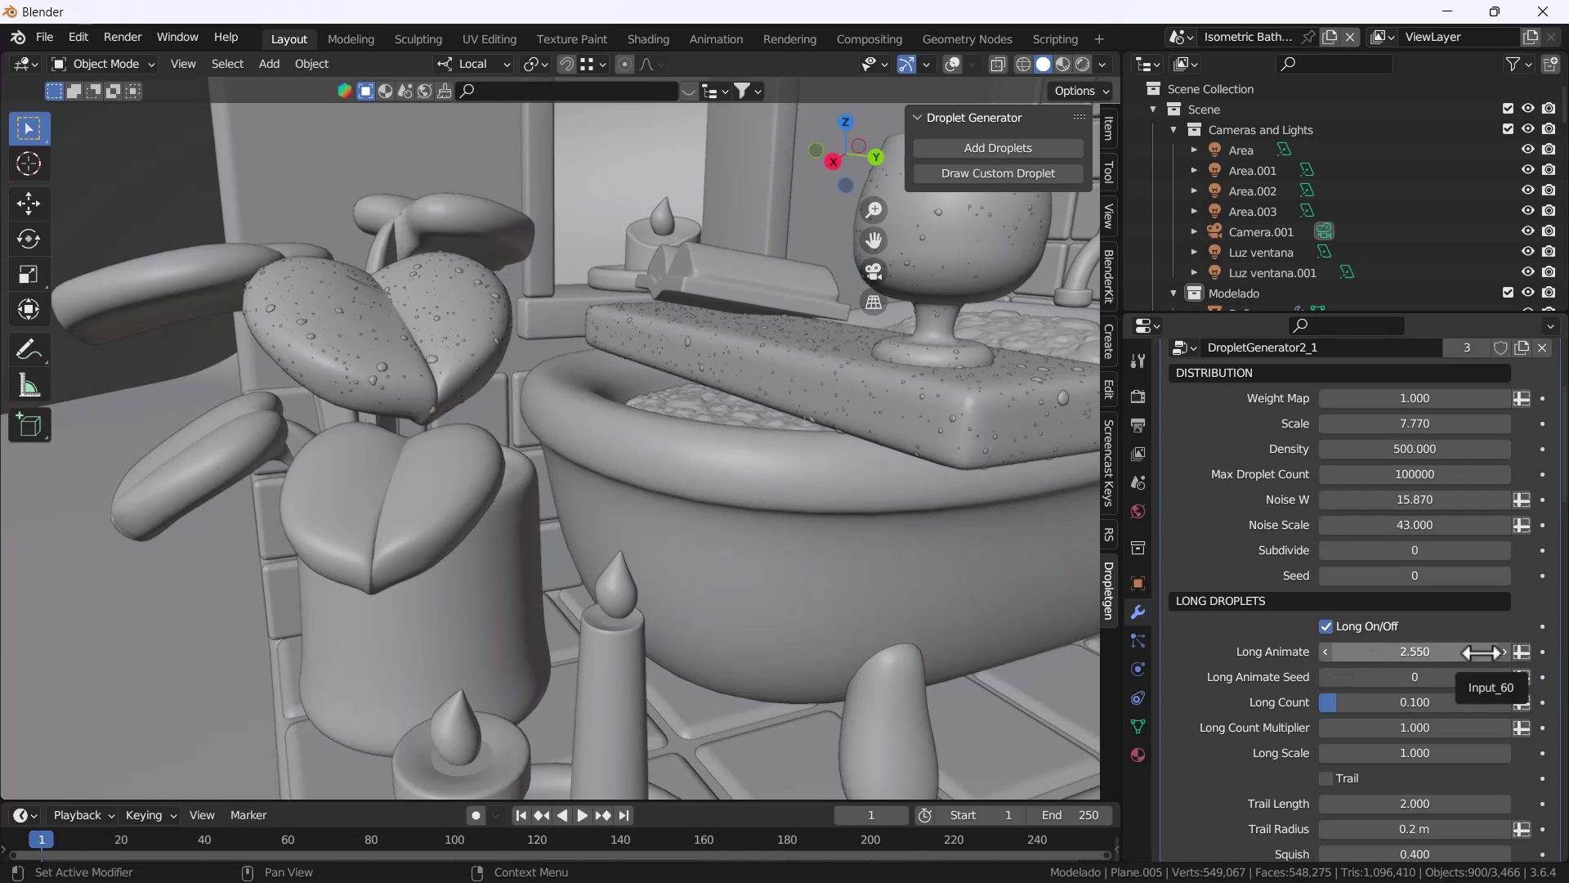
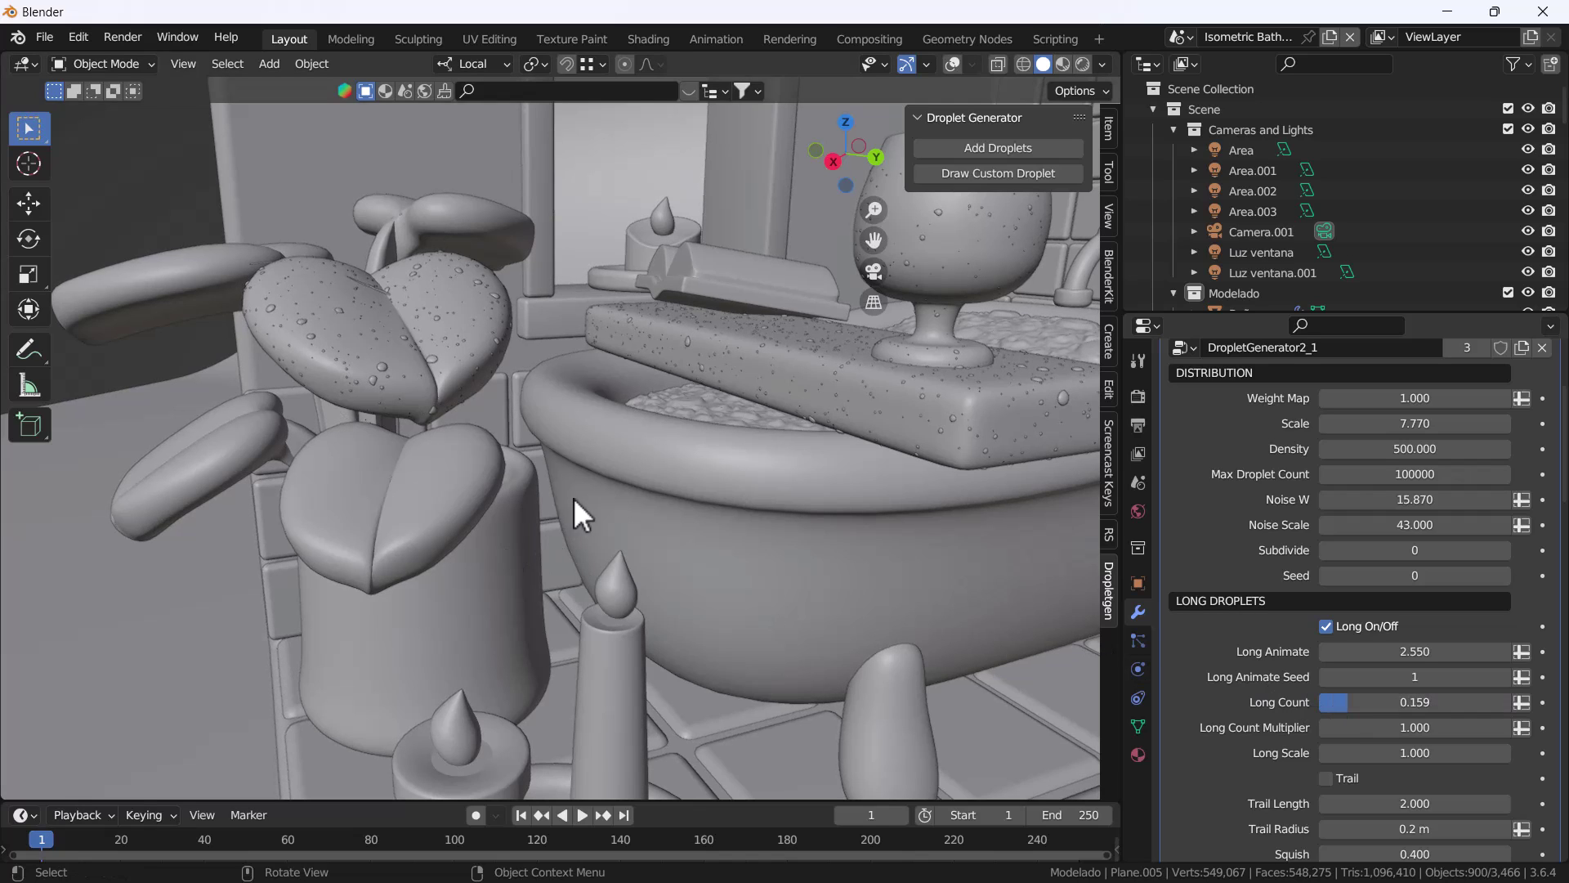
Start a custom droplet on the washbasin and draw a short stroke on the basin's inner back wall
{"action": "scroll", "coordinate": [518, 493], "scroll_direction": "down", "scroll_amount": 6}
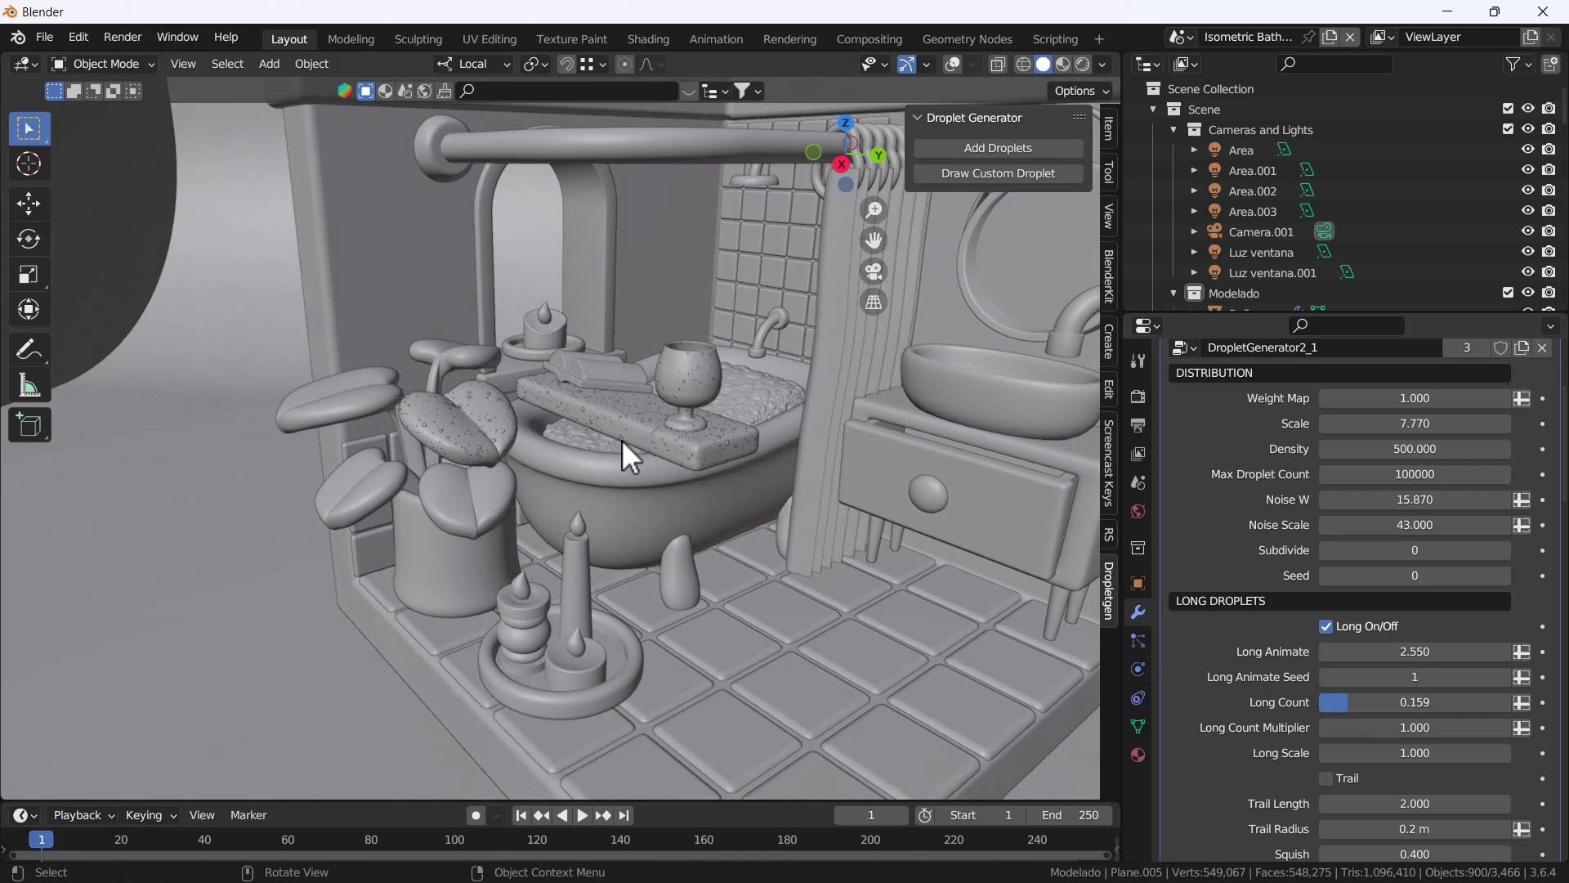
{"action": "scroll", "coordinate": [693, 395], "scroll_direction": "up", "scroll_amount": 5}
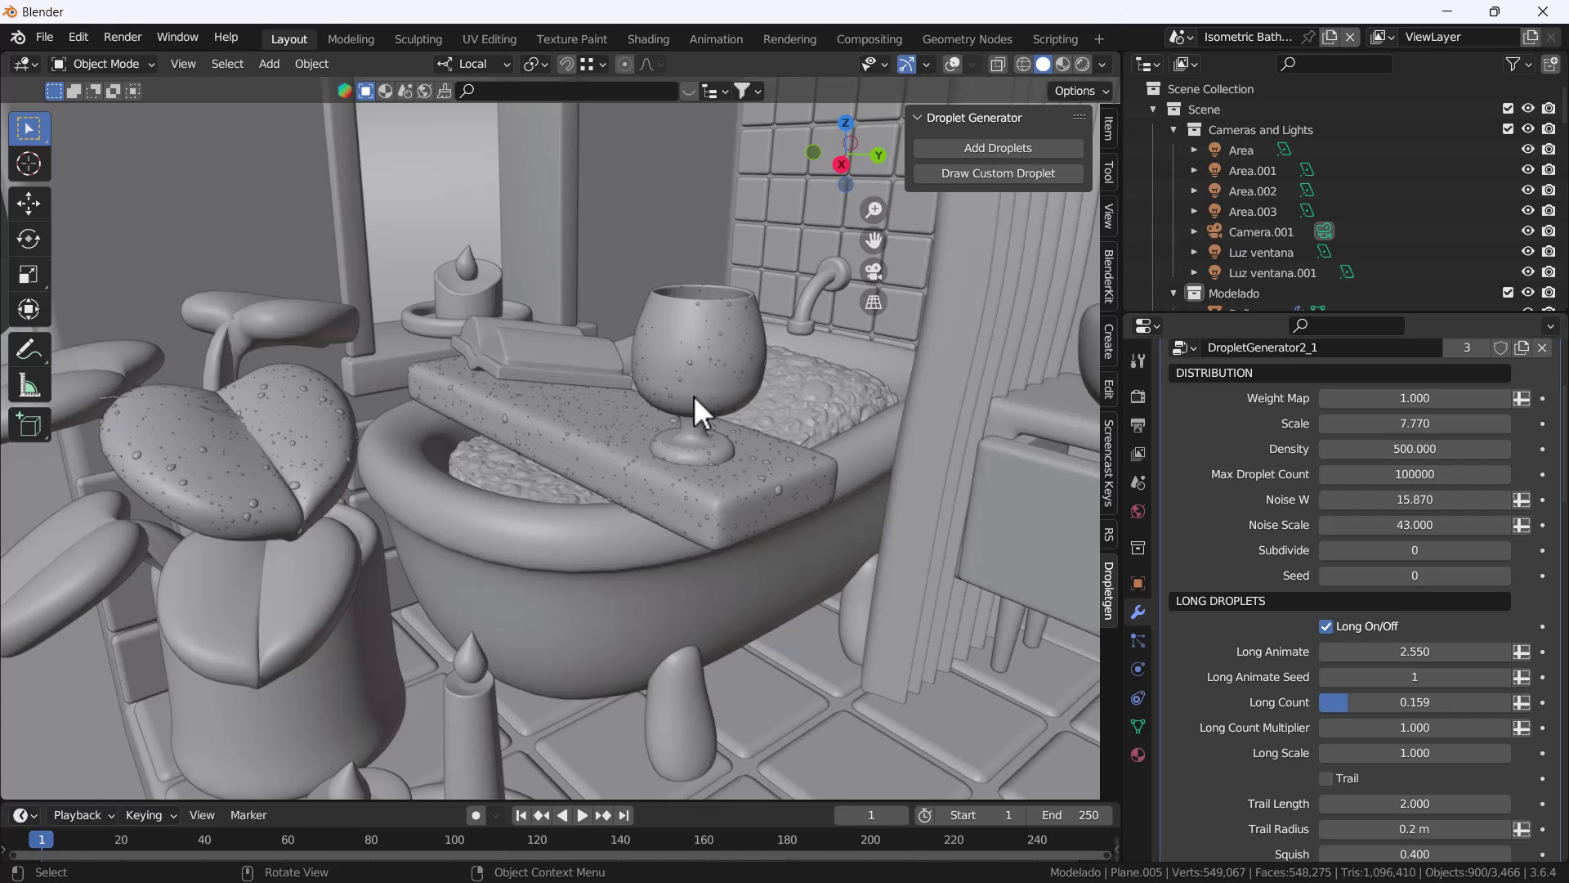
{"action": "middle_click_drag", "start_coordinate": [693, 395], "coordinate": [490, 519], "text": "ctrl"}
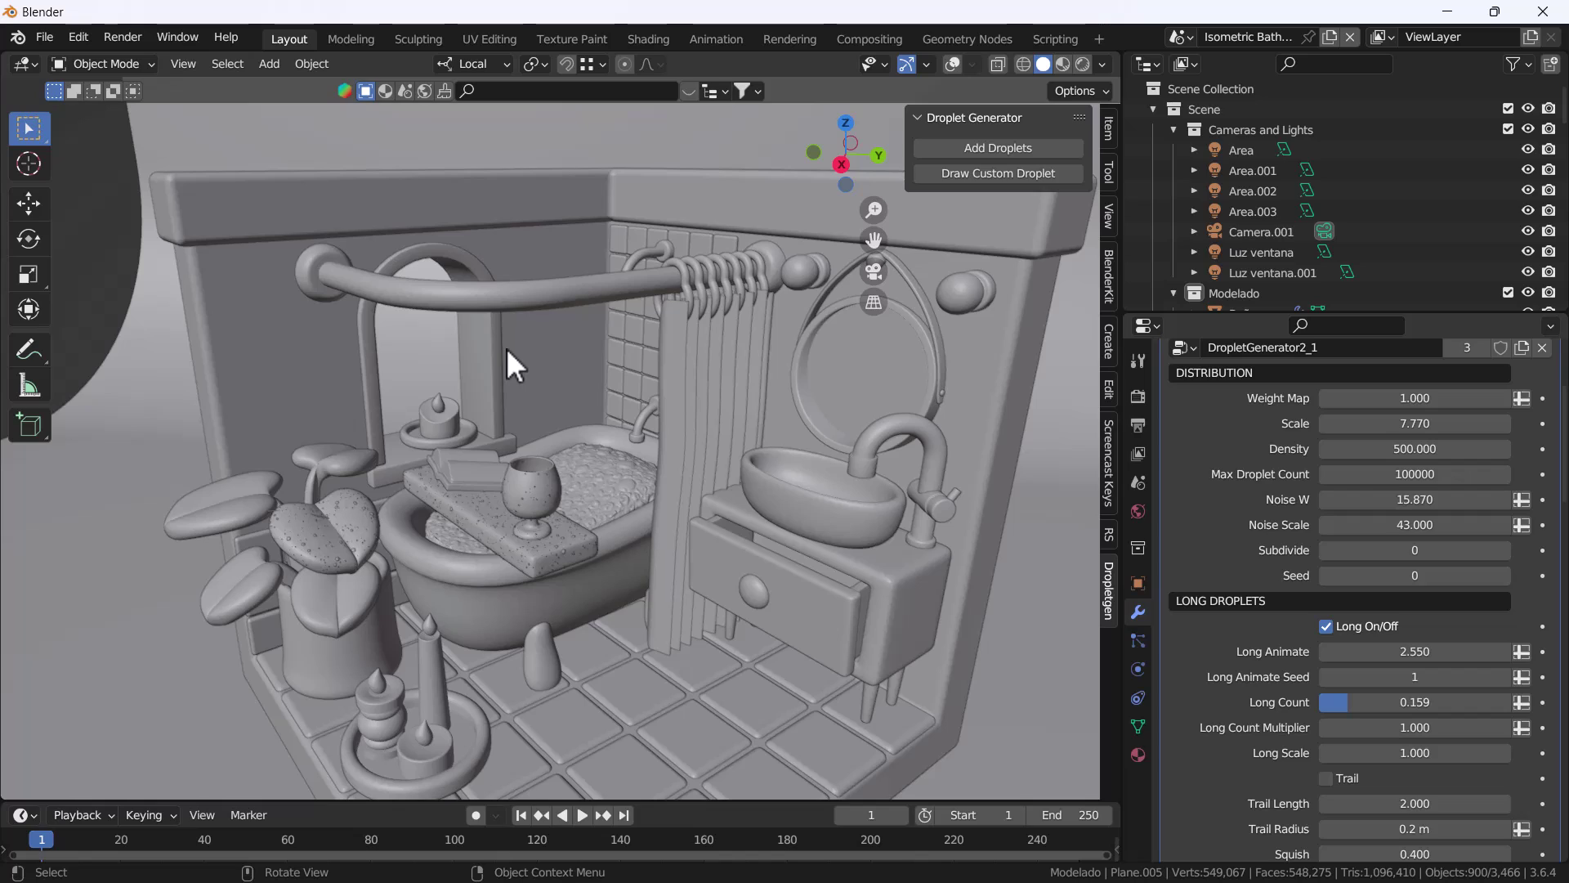
{"action": "left_click", "coordinate": [771, 478]}
{"action": "key", "text": "KP_Decimal"}
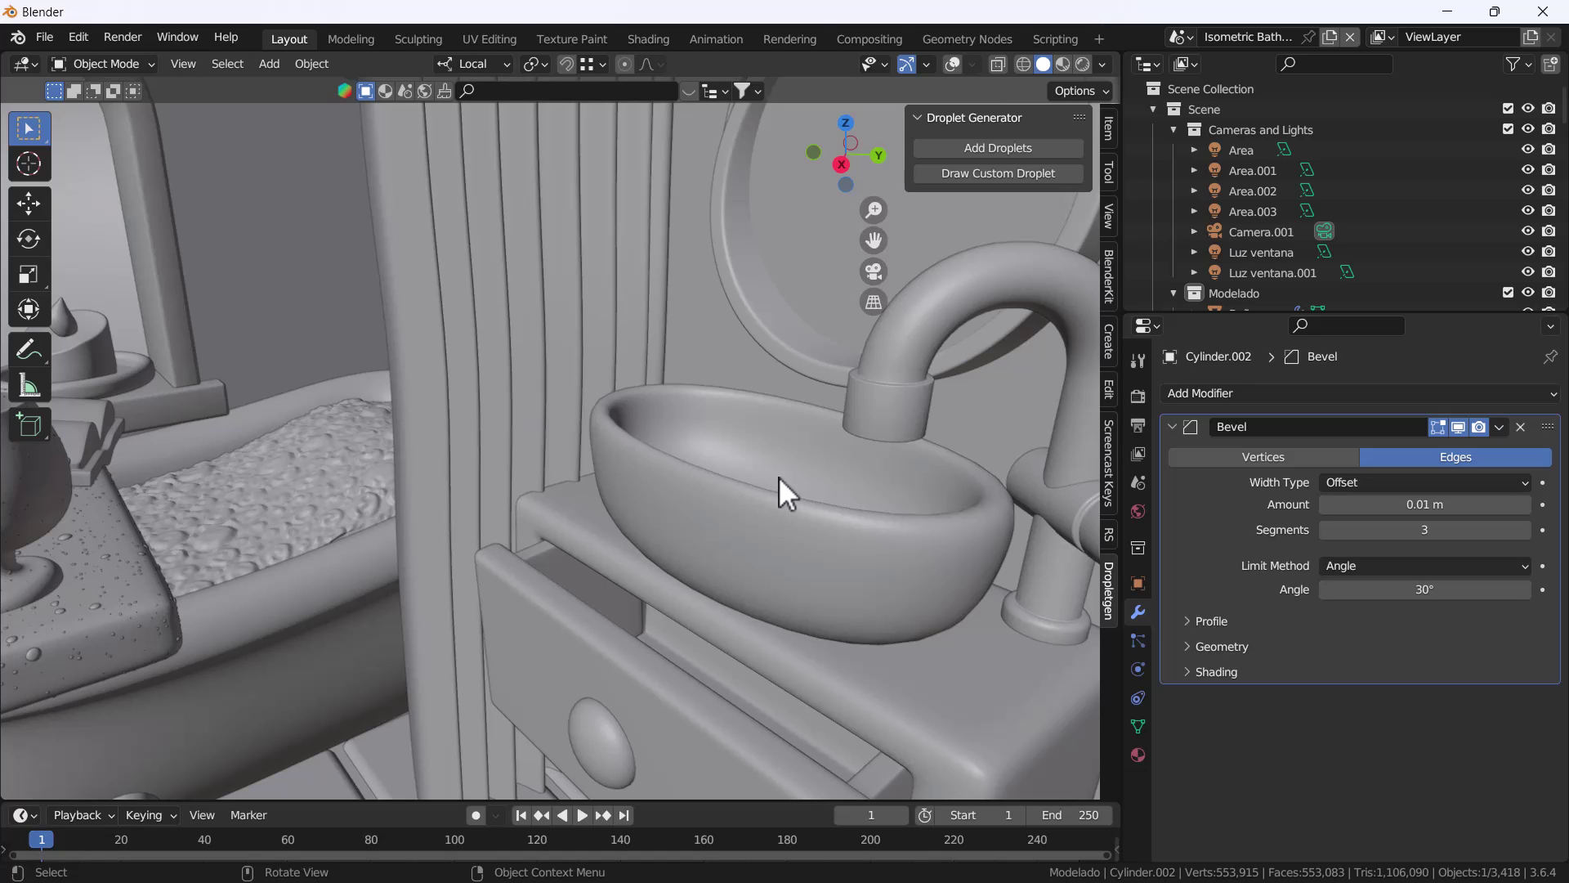
{"action": "mouse_move", "coordinate": [736, 465]}
{"action": "middle_mouse_down"}
{"action": "mouse_move", "coordinate": [727, 513]}
{"action": "mouse_move", "coordinate": [891, 457]}
{"action": "middle_mouse_up"}
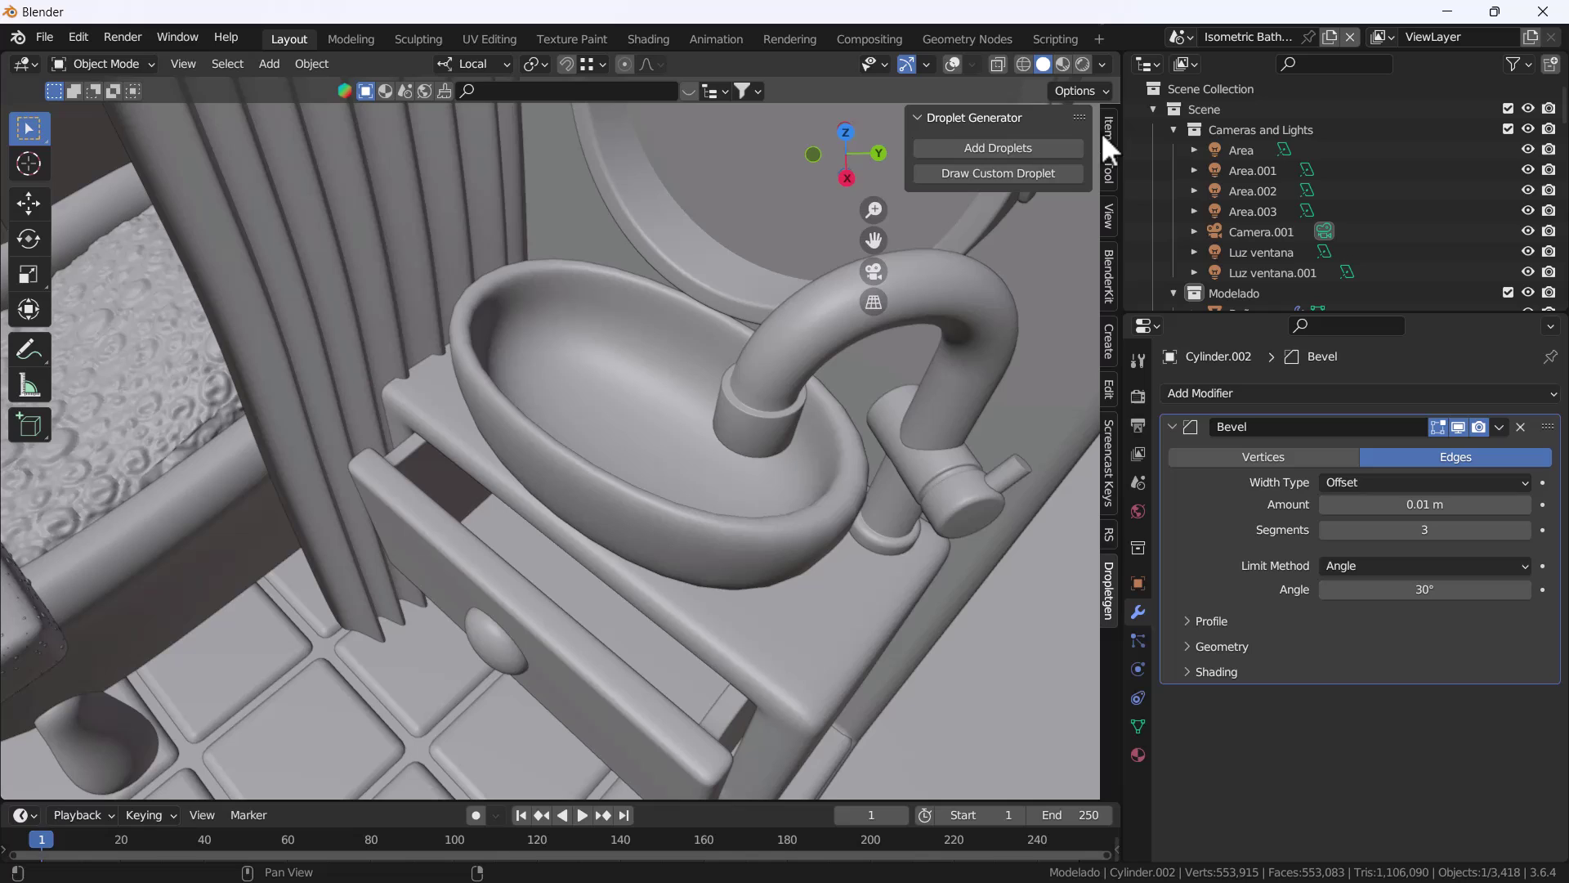
{"action": "left_click", "coordinate": [948, 171]}
{"action": "mouse_move", "coordinate": [660, 396]}
{"action": "left_mouse_down"}
{"action": "mouse_move", "coordinate": [575, 346]}
{"action": "mouse_move", "coordinate": [586, 330]}
{"action": "mouse_move", "coordinate": [627, 331]}
{"action": "left_mouse_up"}
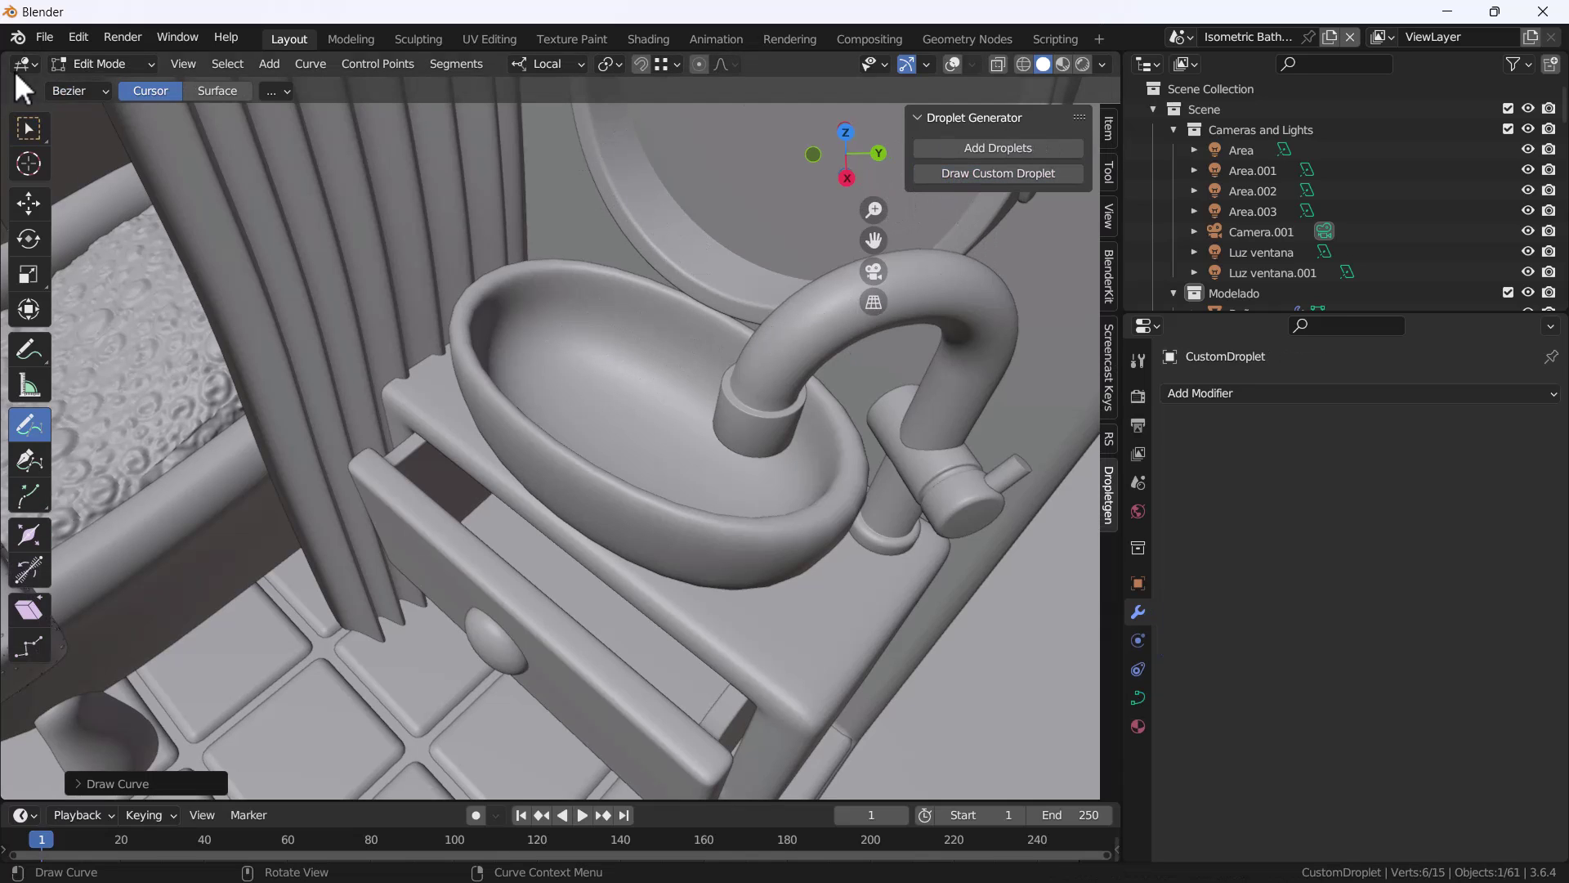
Activate the Move tool, turn on the viewport overlays to check the drawn droplet curve, and return to Object Mode
{"action": "left_click", "coordinate": [952, 173]}
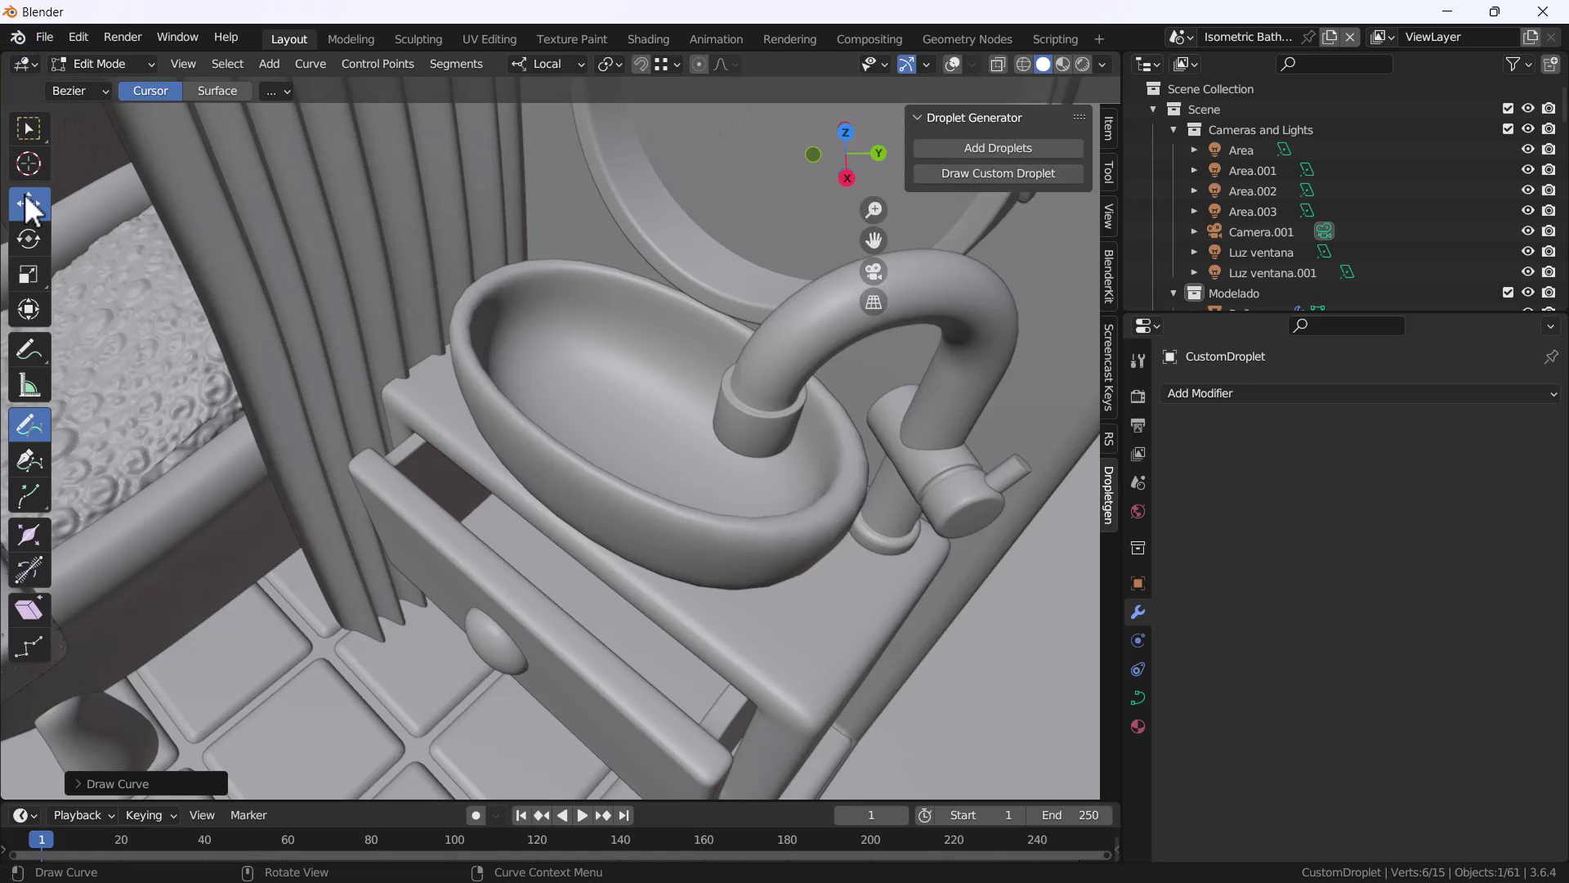
{"action": "left_click", "coordinate": [29, 202]}
{"action": "left_click", "coordinate": [953, 64]}
{"action": "scroll", "coordinate": [601, 345], "scroll_direction": "up", "scroll_amount": 5}
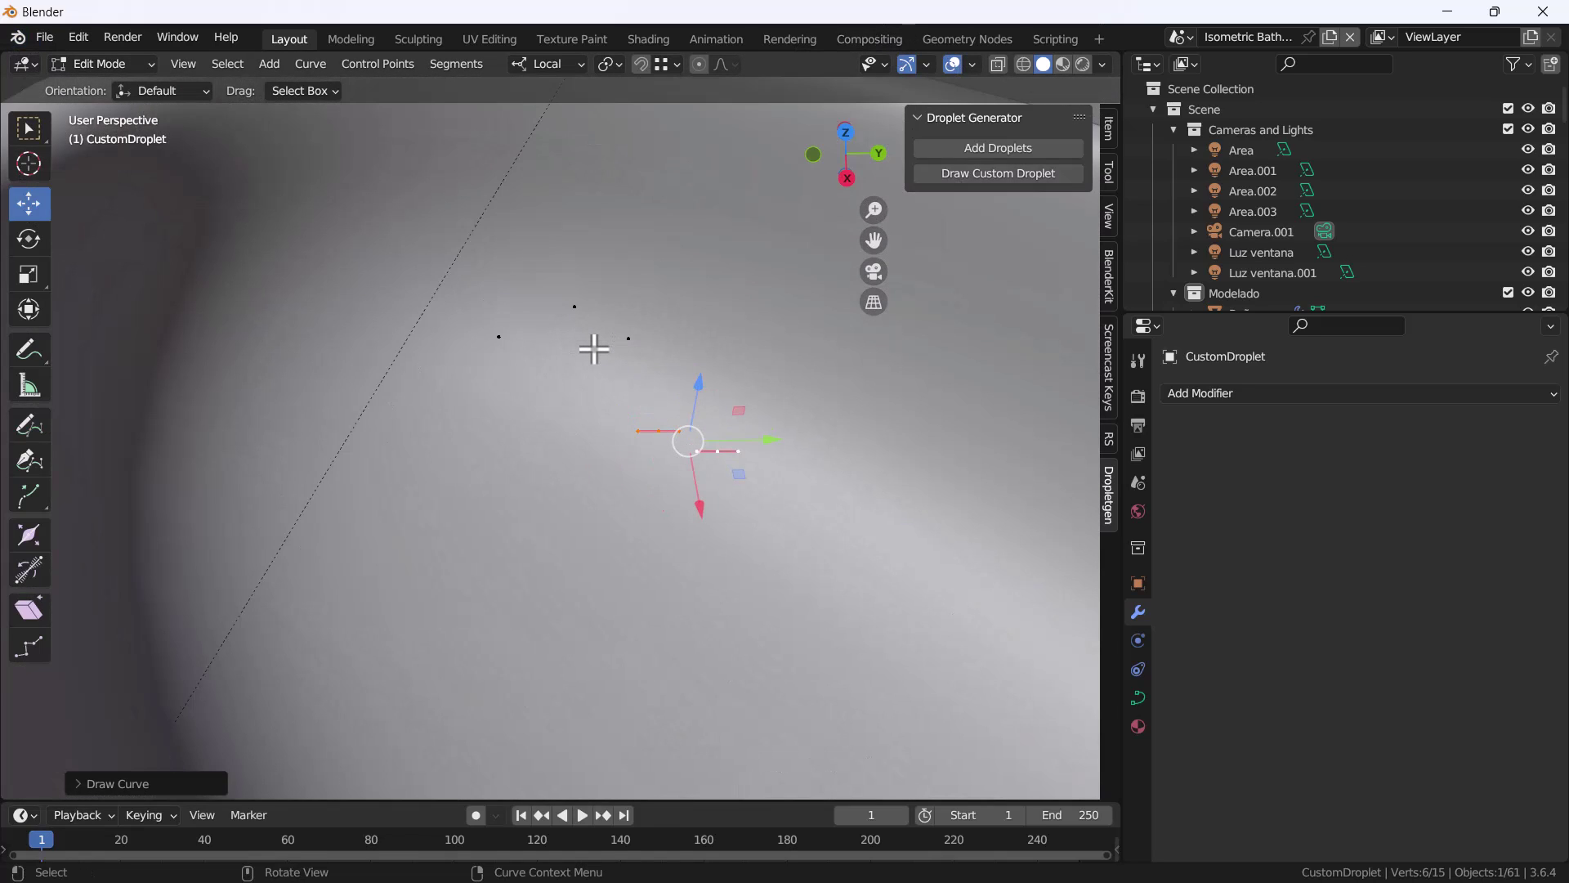
{"action": "scroll", "coordinate": [396, 414], "scroll_direction": "down", "scroll_amount": 2}
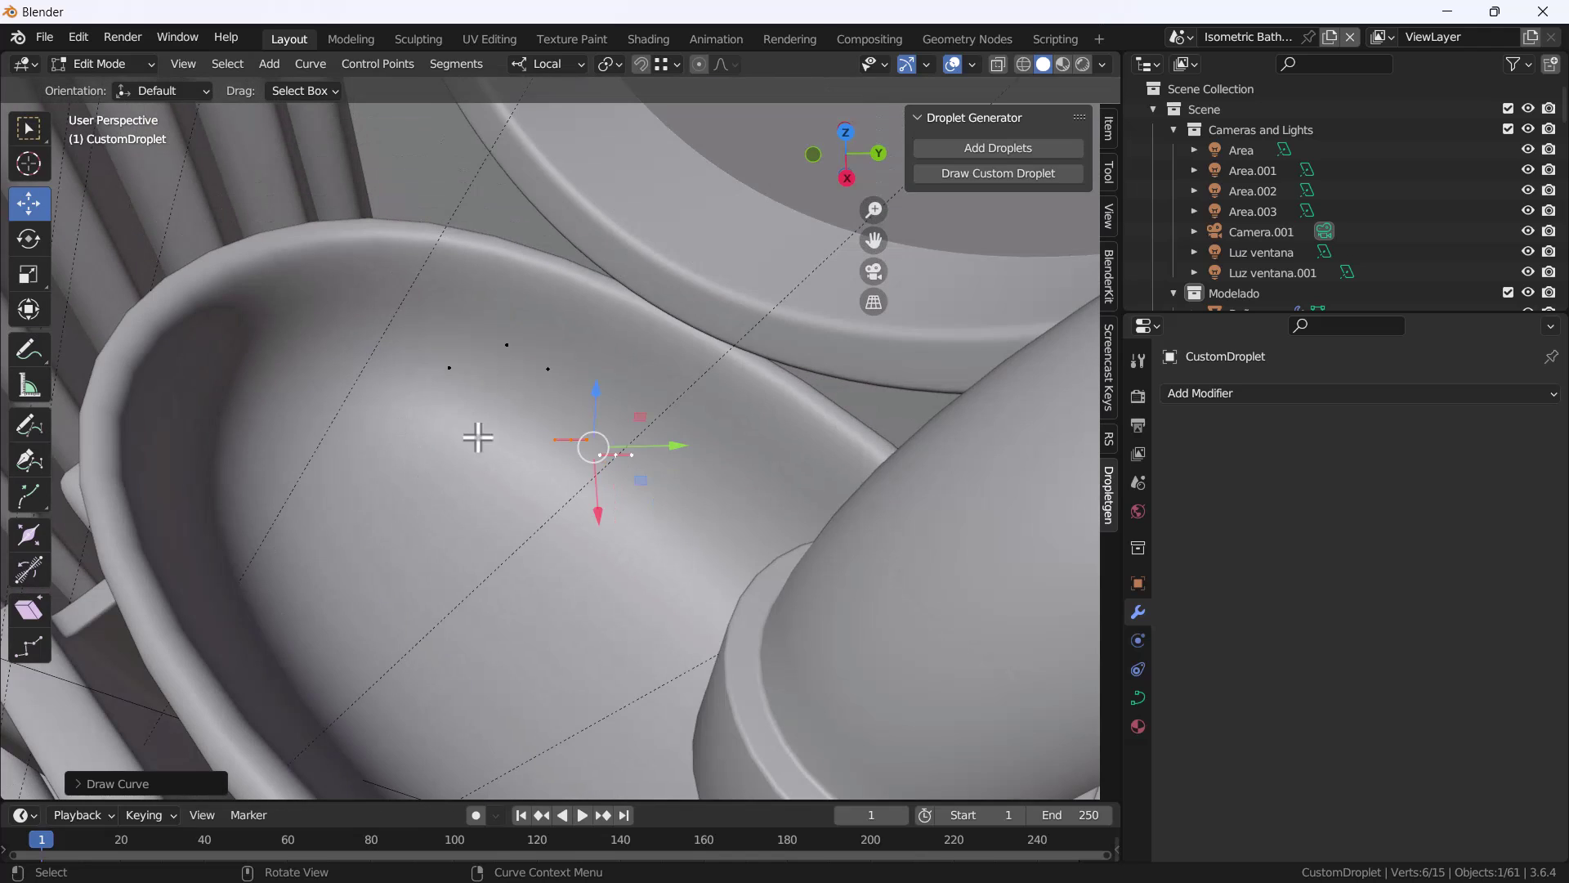
{"action": "key", "text": "Tab"}
Select the sink basin, start another custom droplet and draw four short strokes on its inner surface
{"action": "left_click", "coordinate": [390, 431]}
{"action": "scroll", "coordinate": [408, 445], "scroll_direction": "down", "scroll_amount": 7}
{"action": "middle_click_drag", "start_coordinate": [434, 463], "coordinate": [464, 443]}
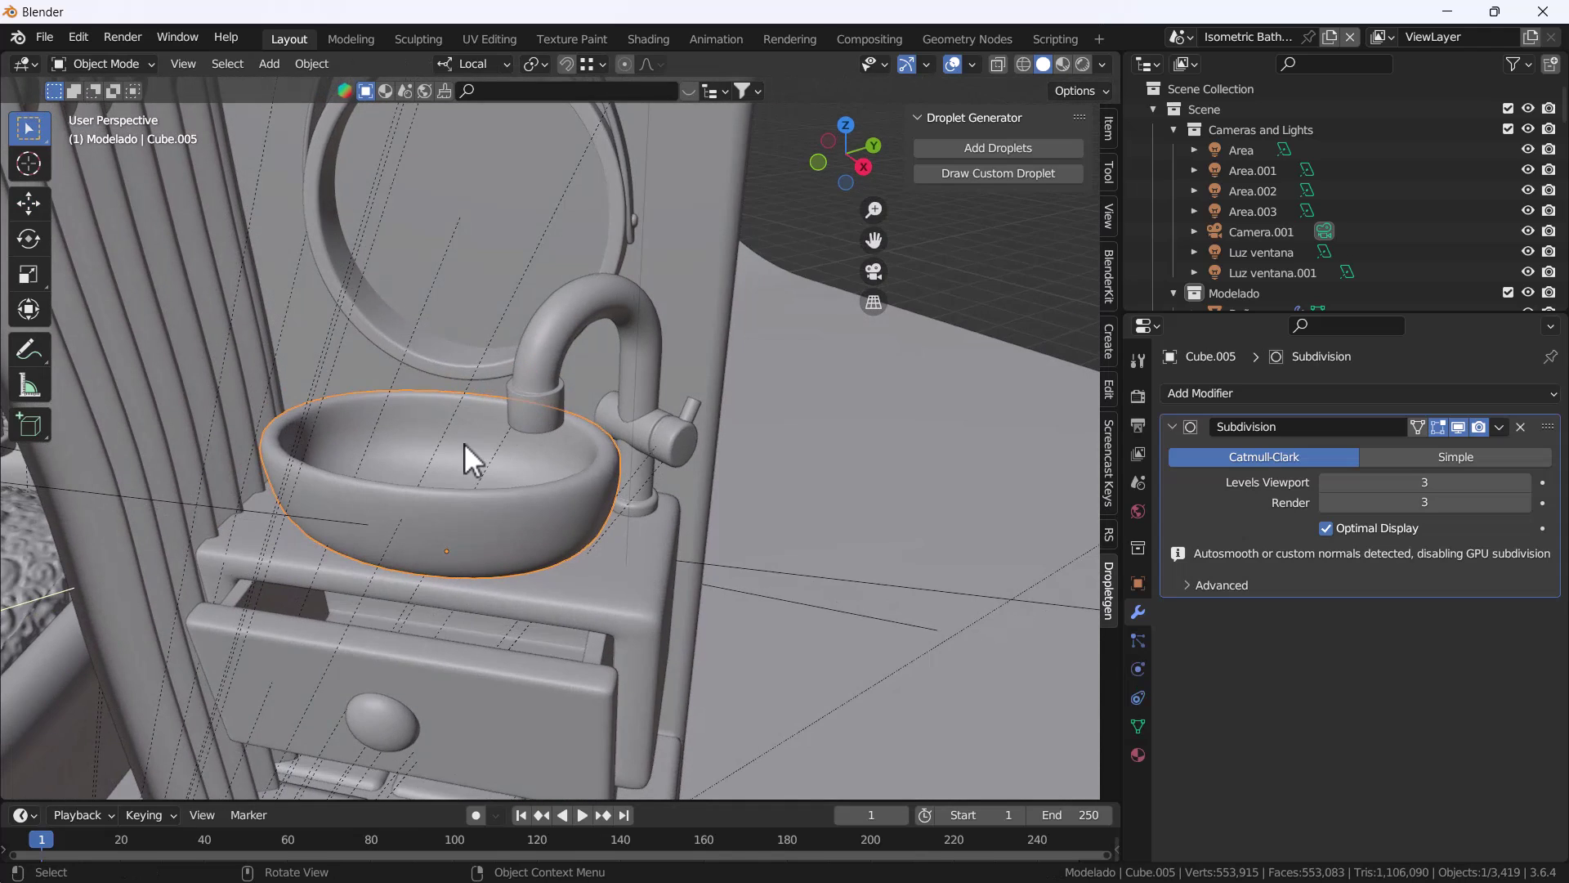
{"action": "scroll", "coordinate": [490, 376], "scroll_direction": "up", "scroll_amount": 4}
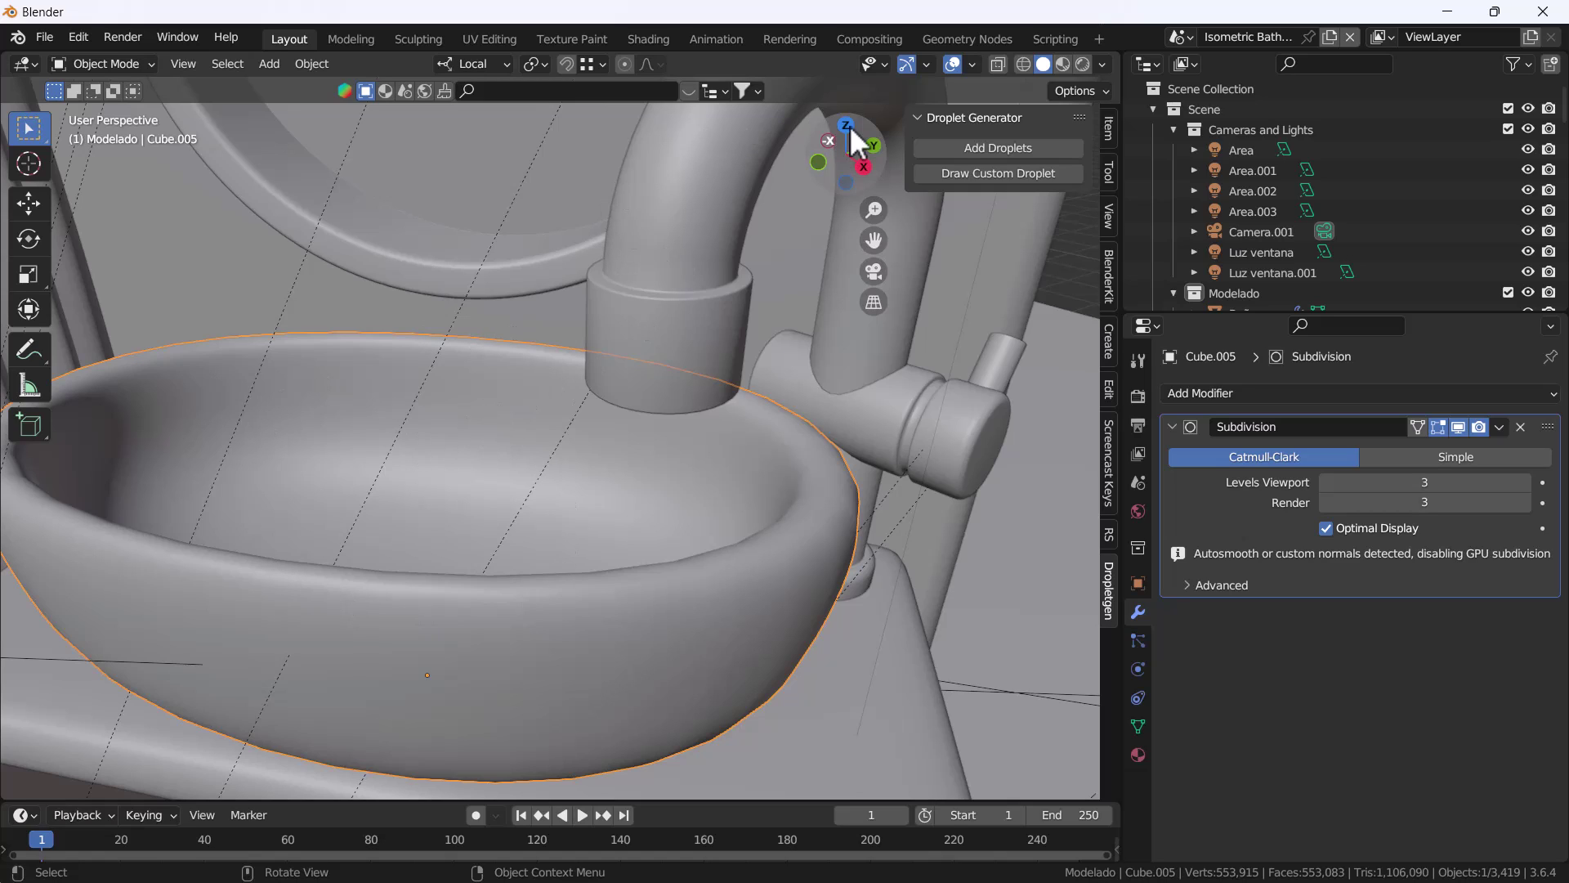
{"action": "left_click", "coordinate": [985, 175]}
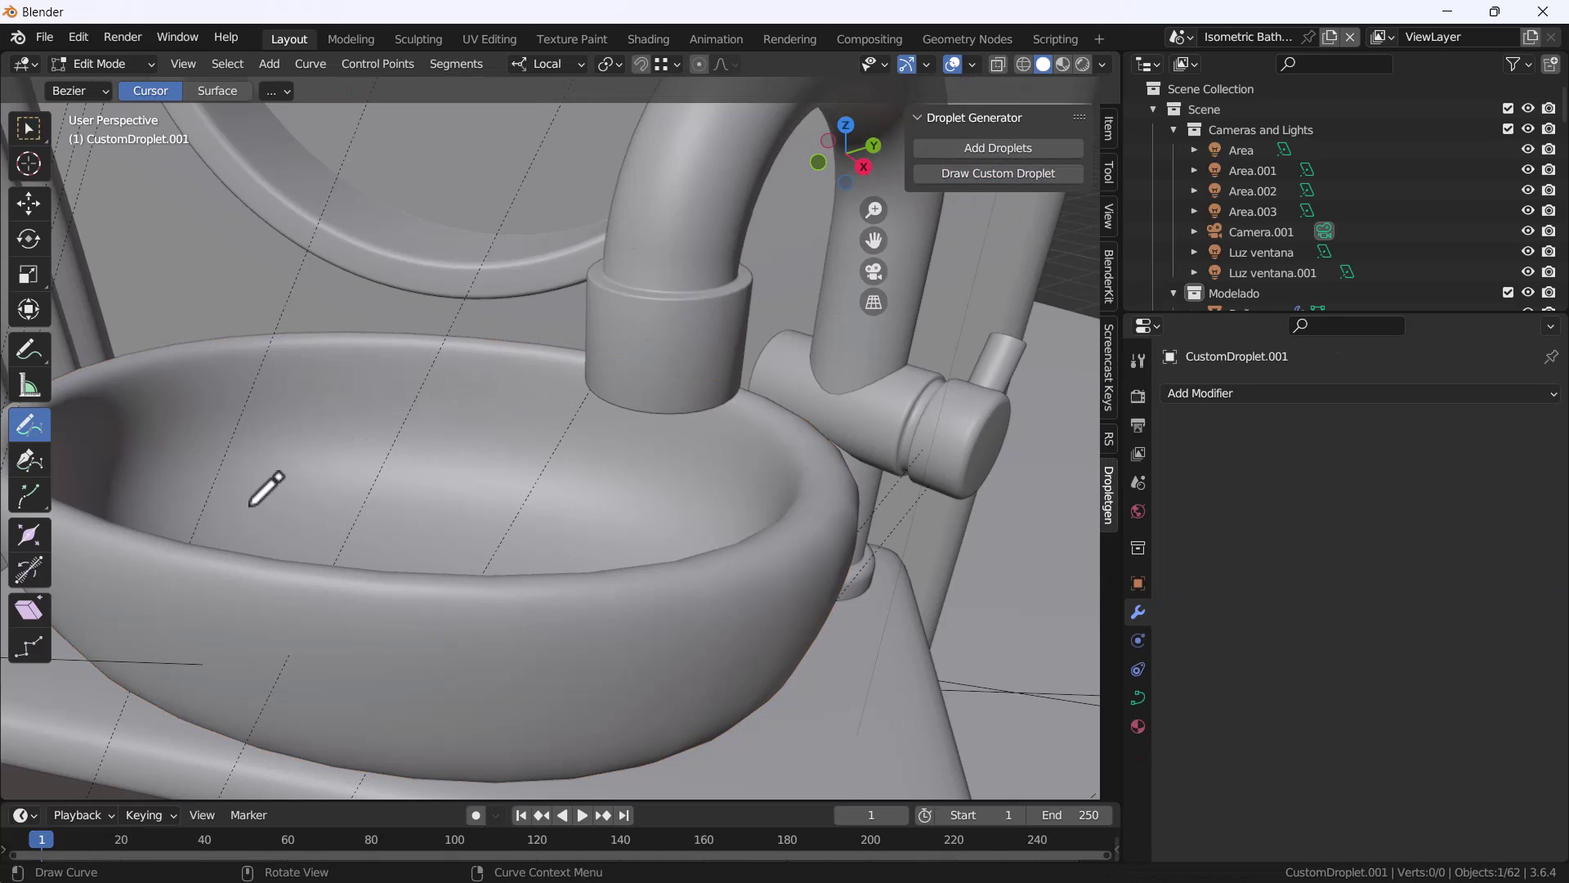
{"action": "left_click_drag", "start_coordinate": [336, 369], "coordinate": [346, 429]}
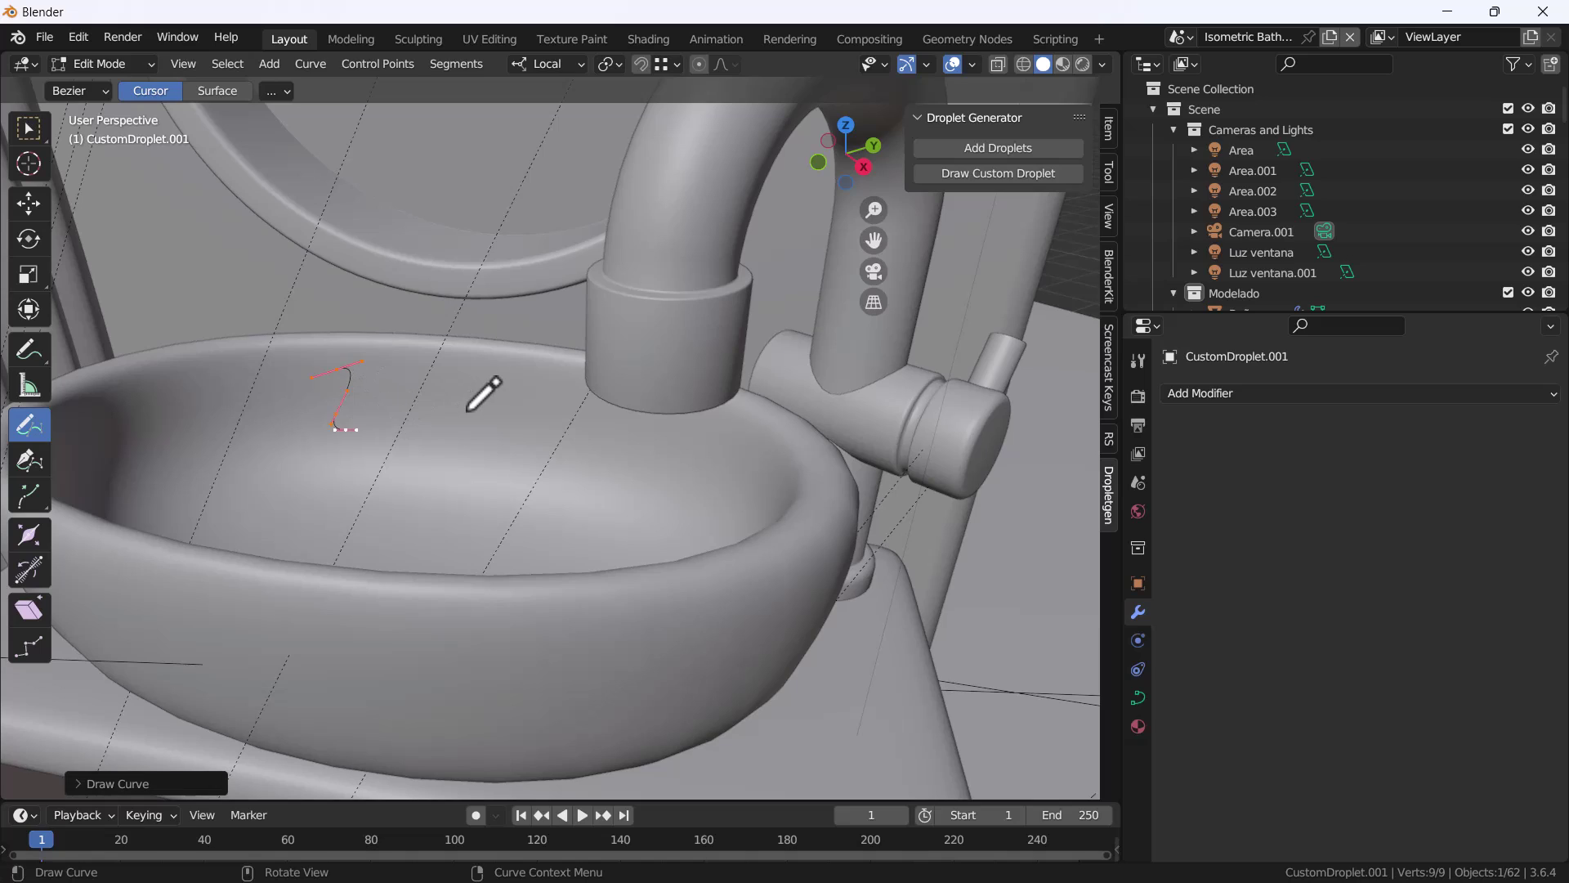
{"action": "mouse_move", "coordinate": [473, 388]}
{"action": "left_mouse_down"}
{"action": "mouse_move", "coordinate": [483, 444]}
{"action": "mouse_move", "coordinate": [675, 482]}
{"action": "left_mouse_up"}
{"action": "left_click_drag", "start_coordinate": [360, 512], "coordinate": [462, 524]}
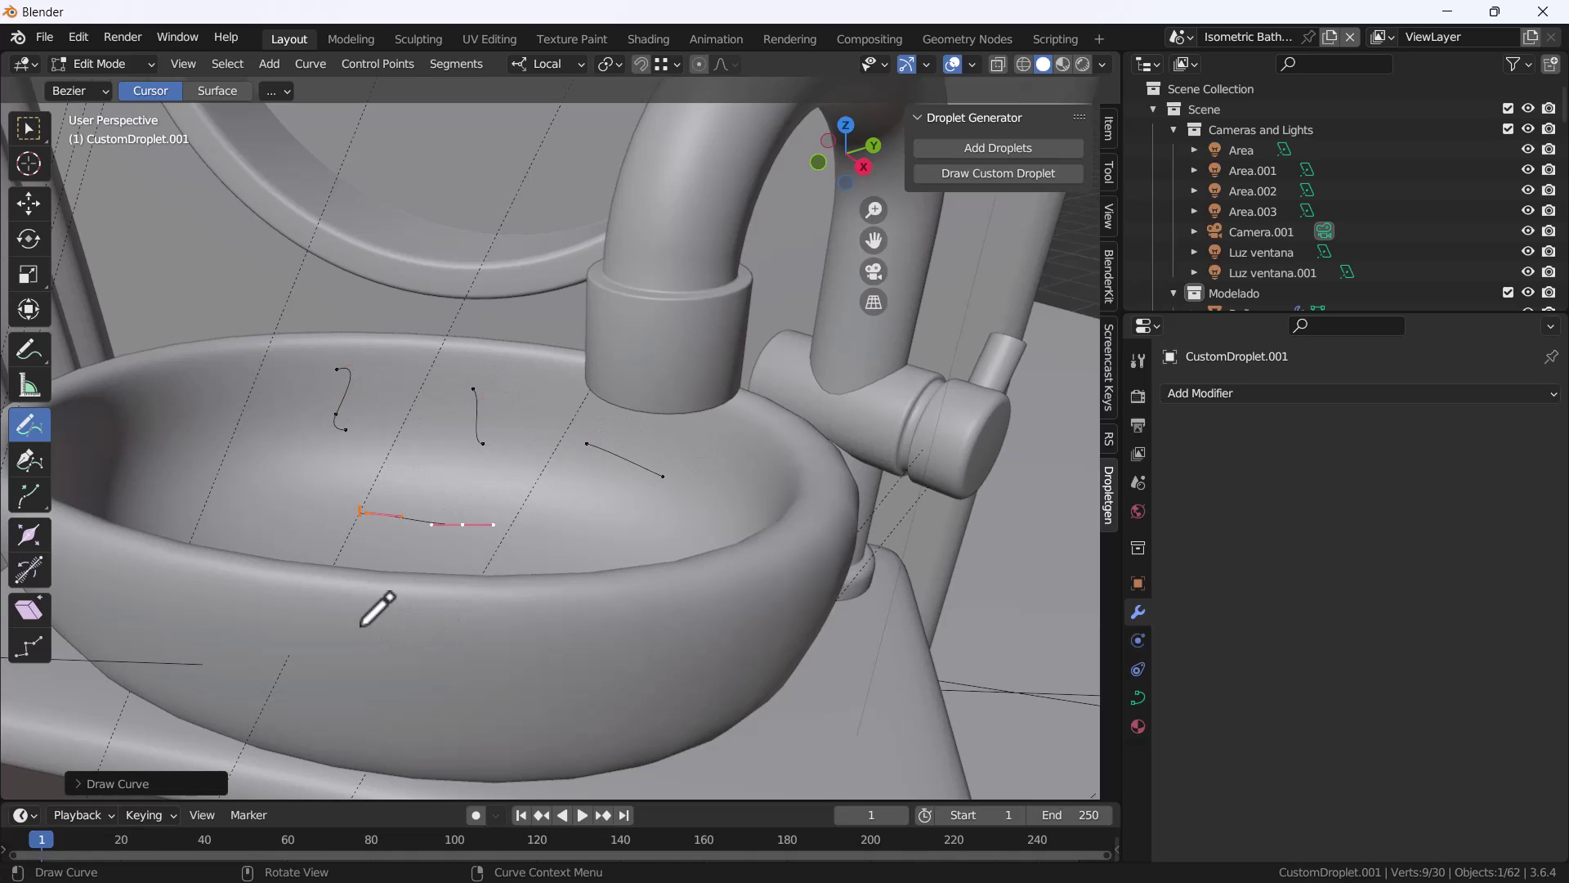
Draw three more droplet strokes across the basin's outer front and side near the faucet handle, and finish editing the curve
{"action": "left_click", "coordinate": [360, 625]}
{"action": "left_click", "coordinate": [382, 645]}
{"action": "left_click", "coordinate": [476, 657]}
{"action": "left_click_drag", "start_coordinate": [561, 634], "coordinate": [660, 634]}
{"action": "left_click_drag", "start_coordinate": [708, 596], "coordinate": [799, 627]}
{"action": "mouse_move", "coordinate": [772, 595]}
{"action": "left_mouse_down"}
{"action": "mouse_move", "coordinate": [792, 549]}
{"action": "mouse_move", "coordinate": [859, 505]}
{"action": "left_mouse_up"}
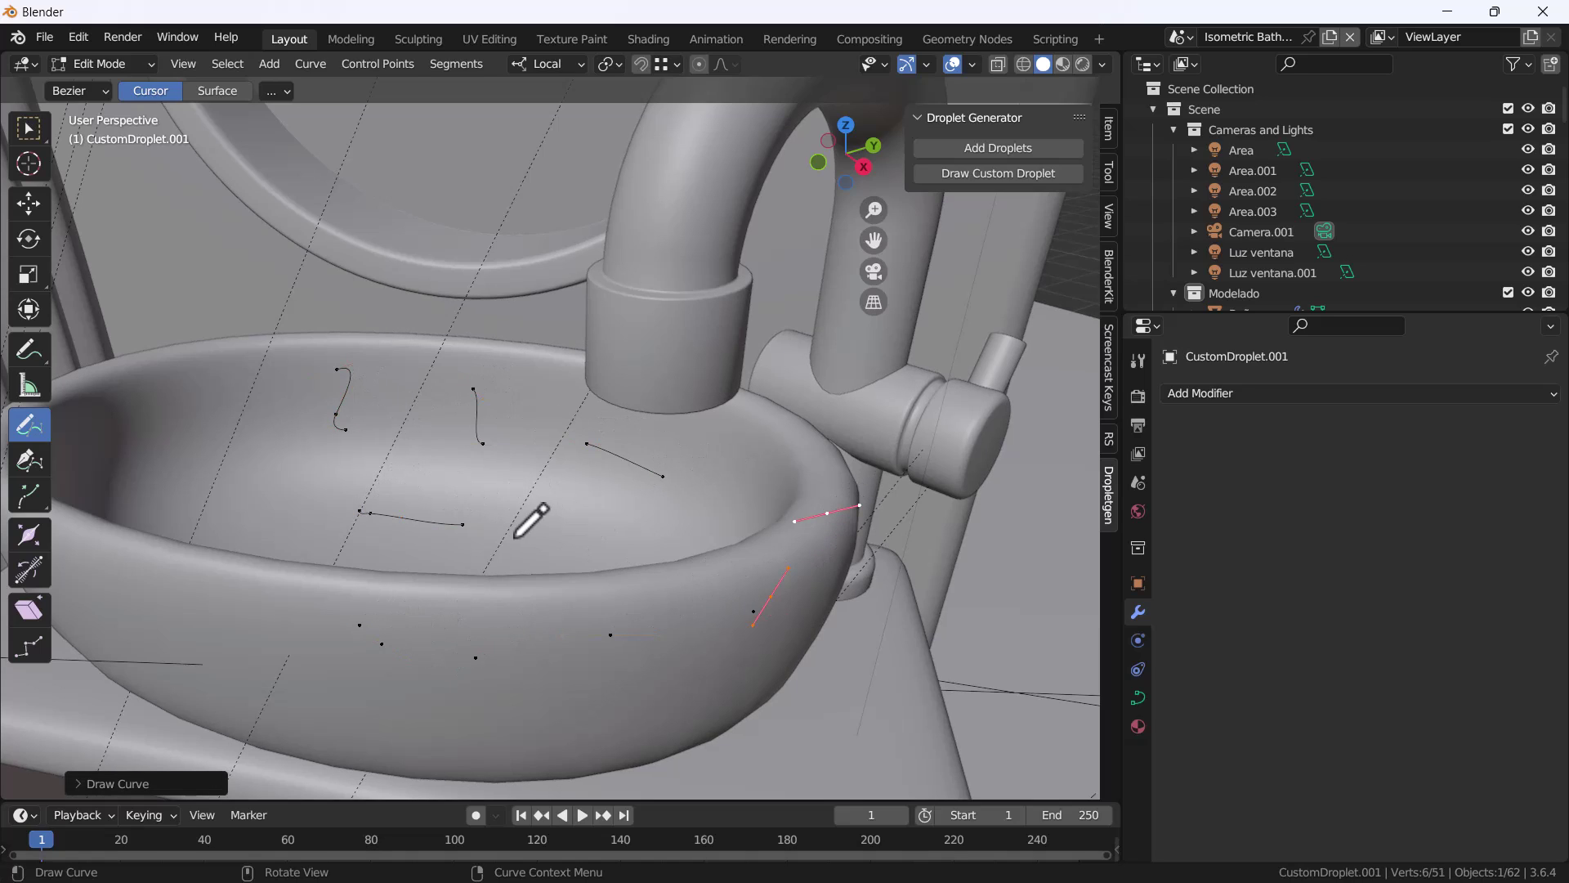
{"action": "key", "text": "Tab"}
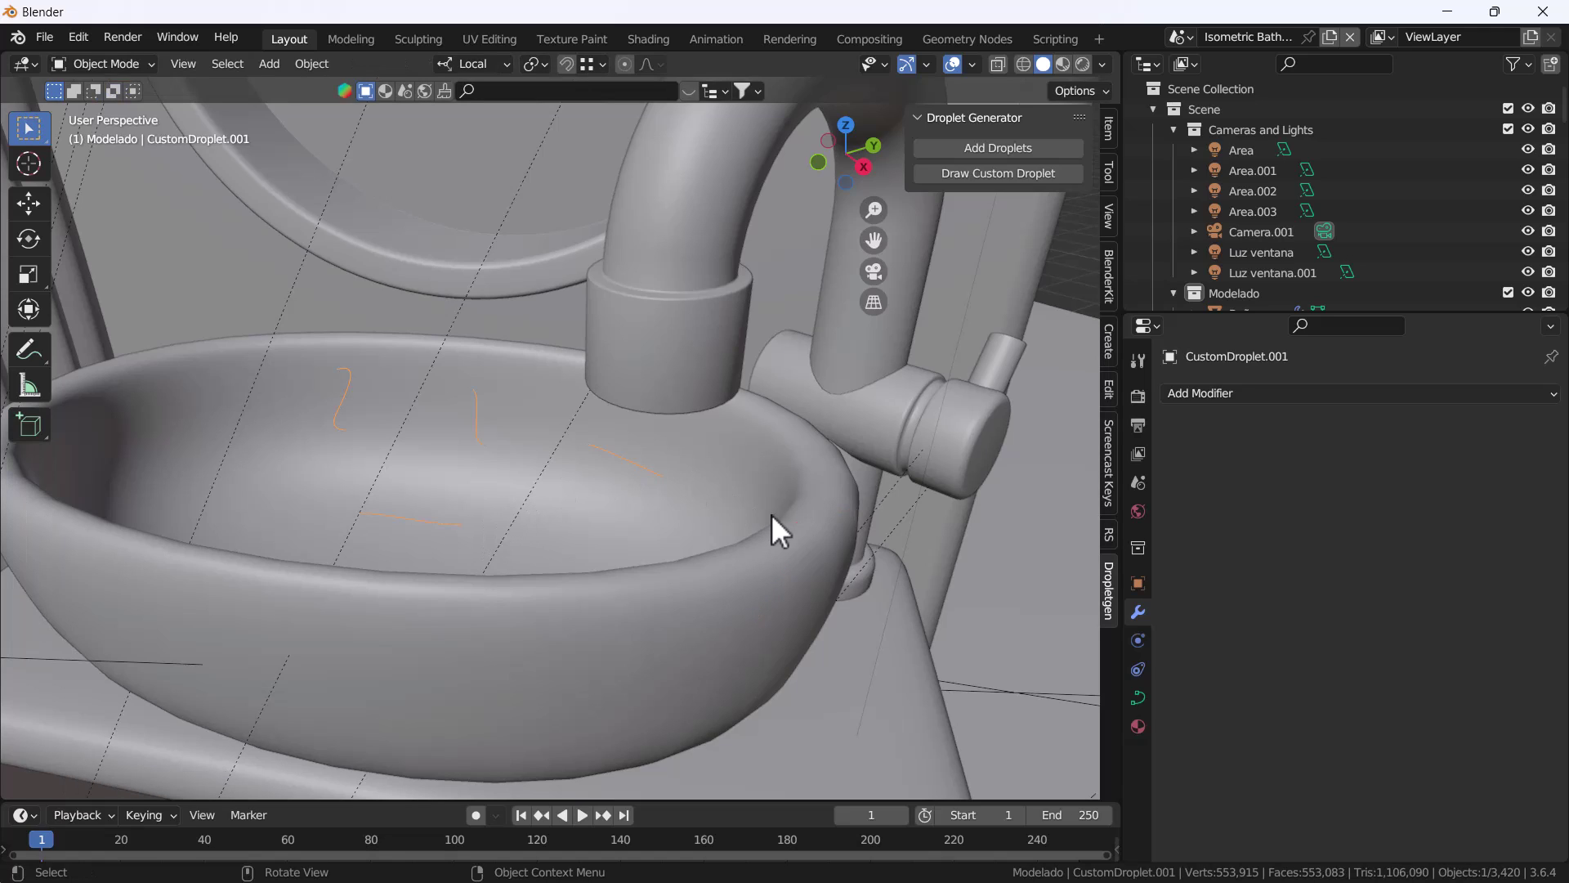
Give the drawn droplet curves a round bevel with a depth of 0.01 m
{"action": "left_click", "coordinate": [1137, 697]}
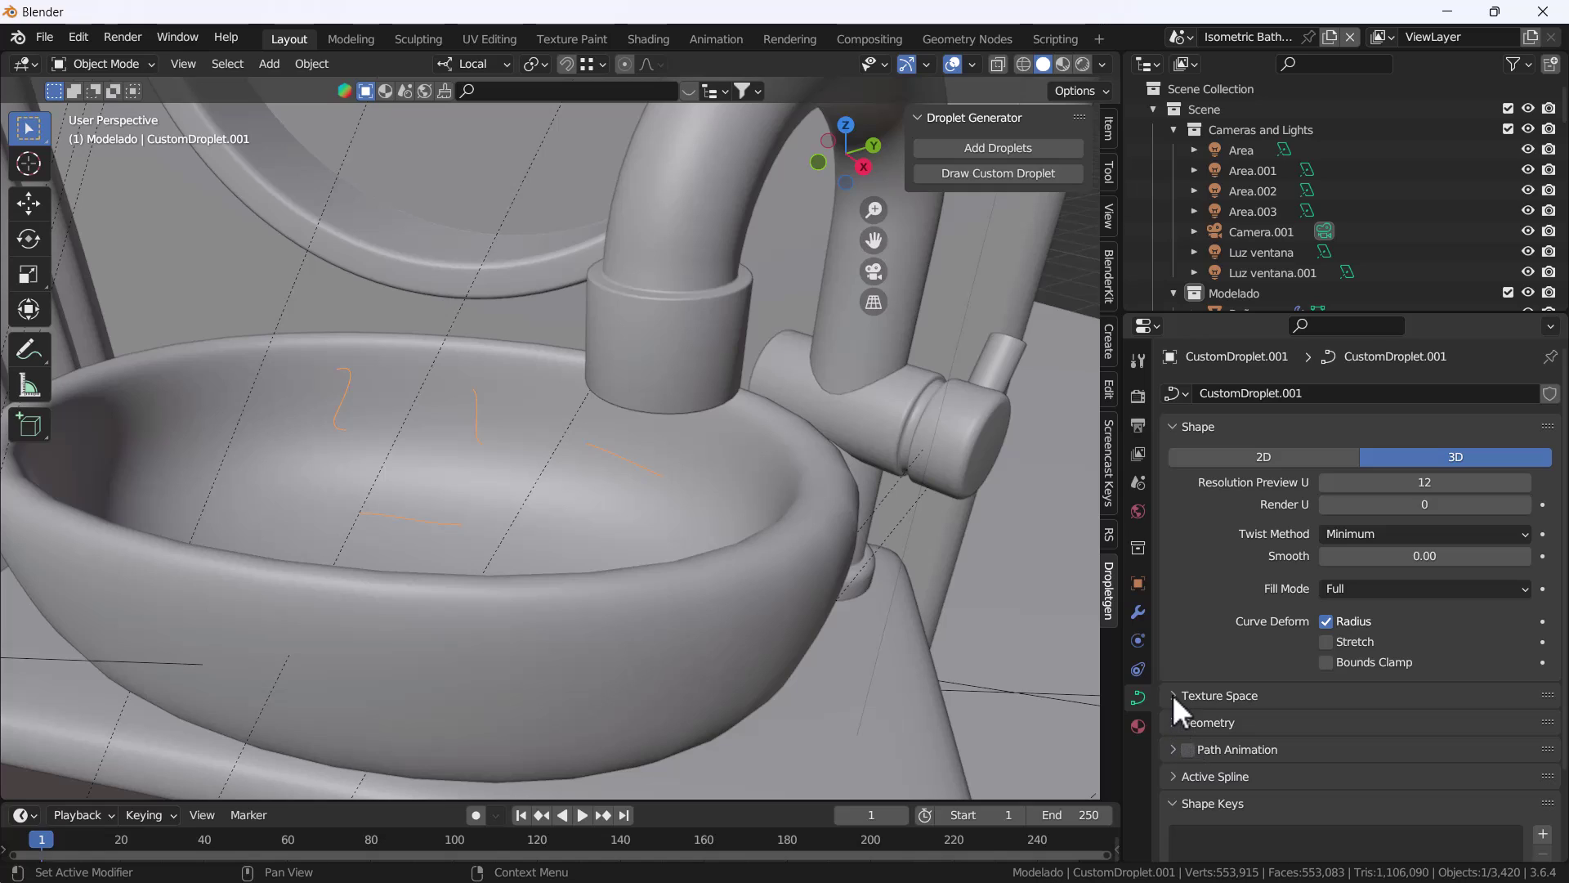
{"action": "scroll", "coordinate": [1177, 695], "scroll_direction": "down", "scroll_amount": 3}
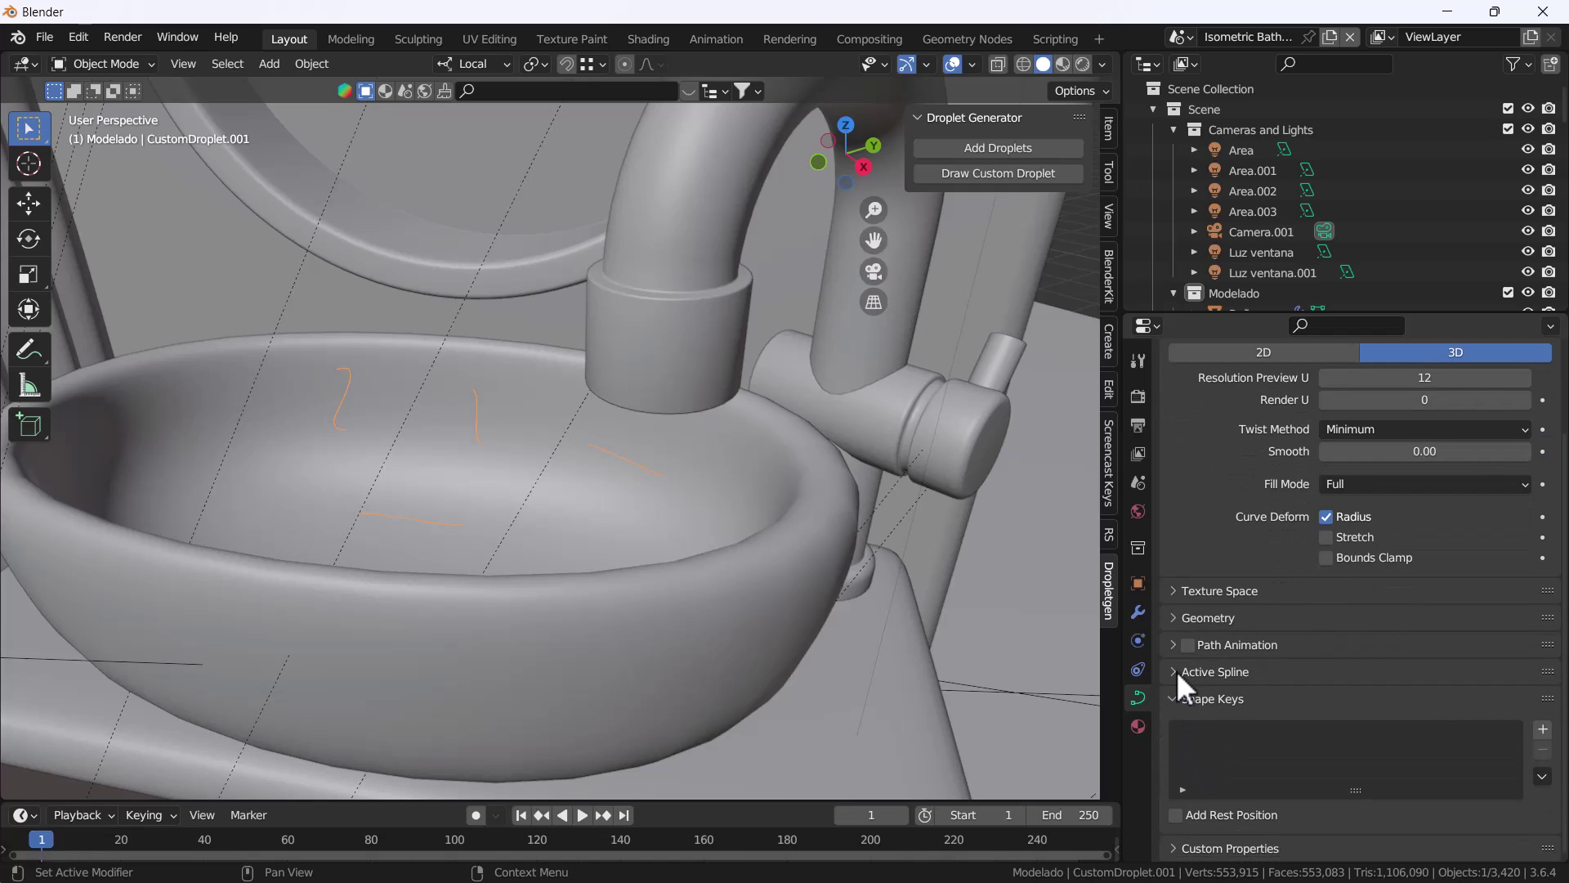
{"action": "left_click", "coordinate": [1171, 614]}
{"action": "mouse_move", "coordinate": [1425, 823]}
{"action": "left_mouse_down"}
{"action": "mouse_move", "coordinate": [1438, 823]}
{"action": "mouse_move", "coordinate": [1425, 823]}
{"action": "left_mouse_up"}
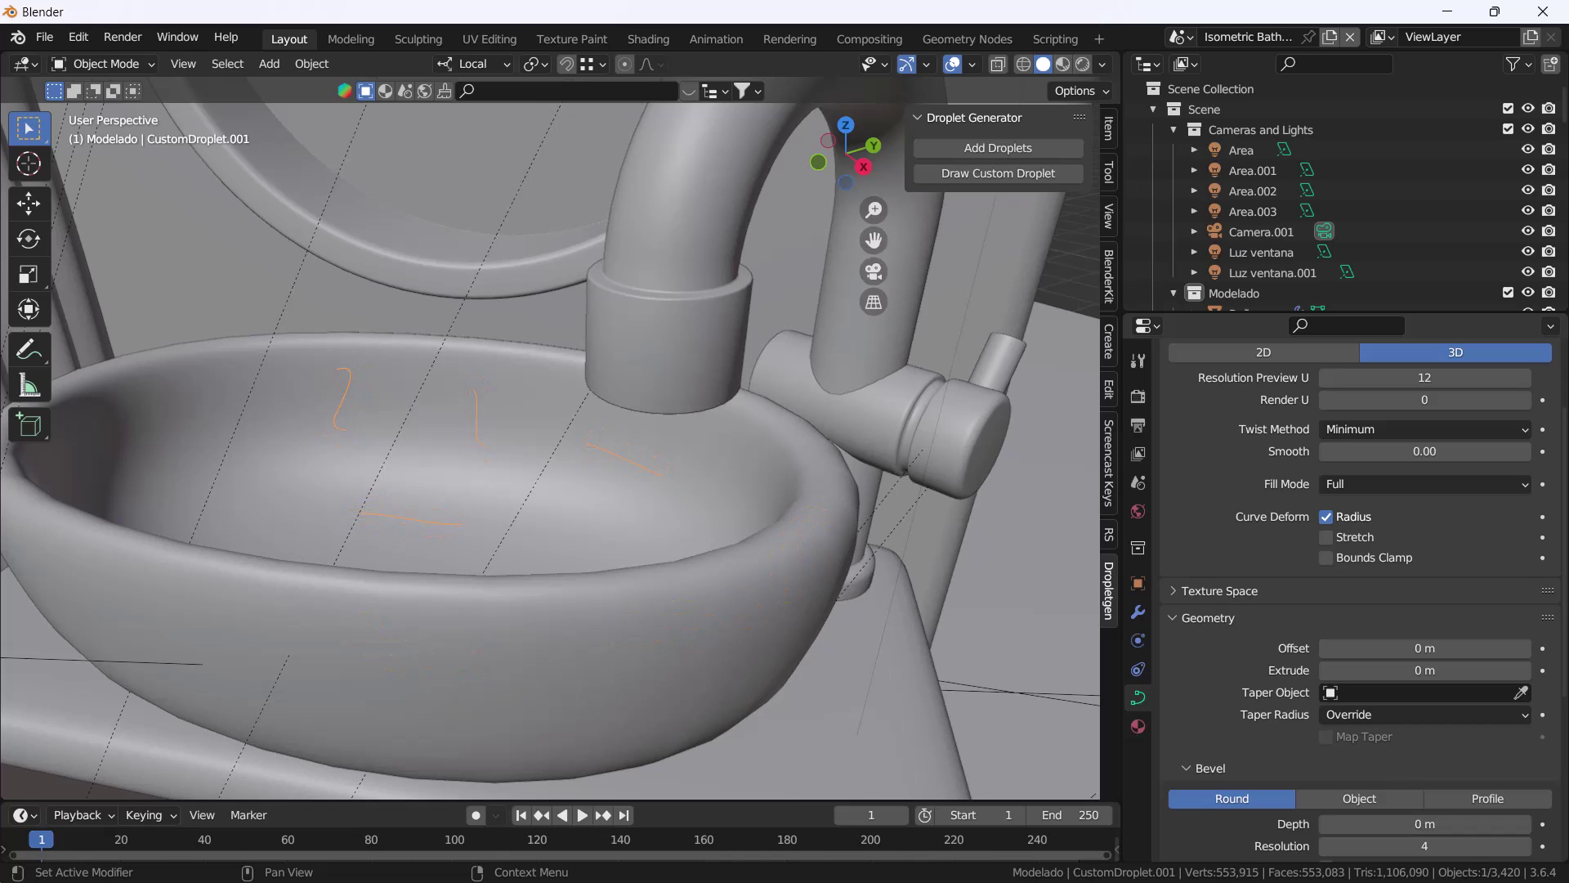
{"action": "left_click", "coordinate": [1528, 820]}
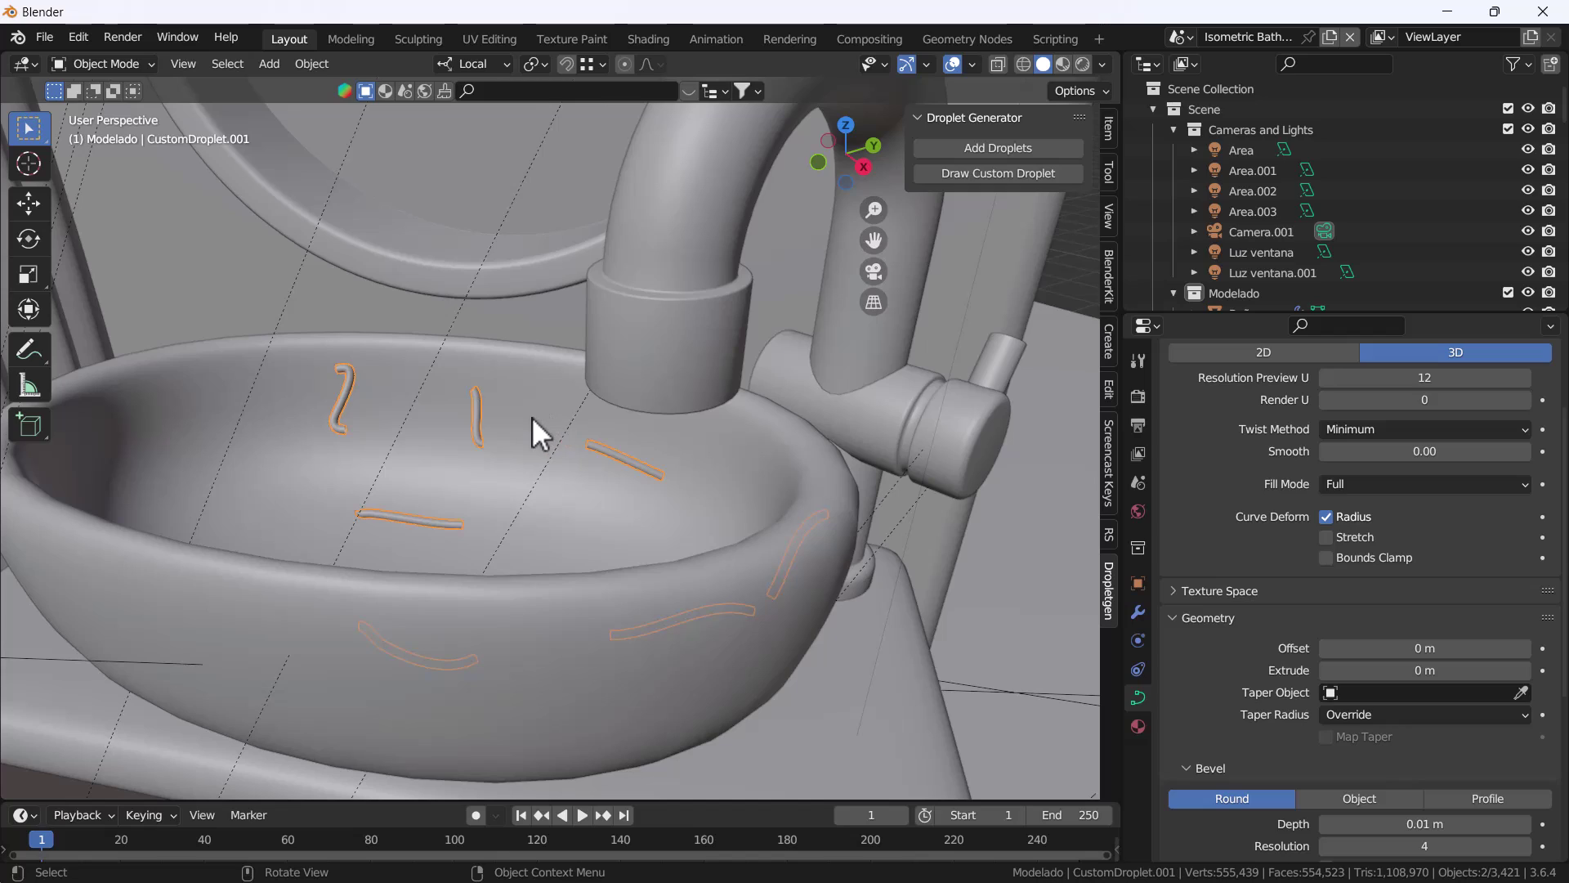
Try to start a custom droplet with all of the basin's geometry selected in Edit Mode, and try adding droplets in Object Mode
{"action": "left_click", "coordinate": [1138, 612]}
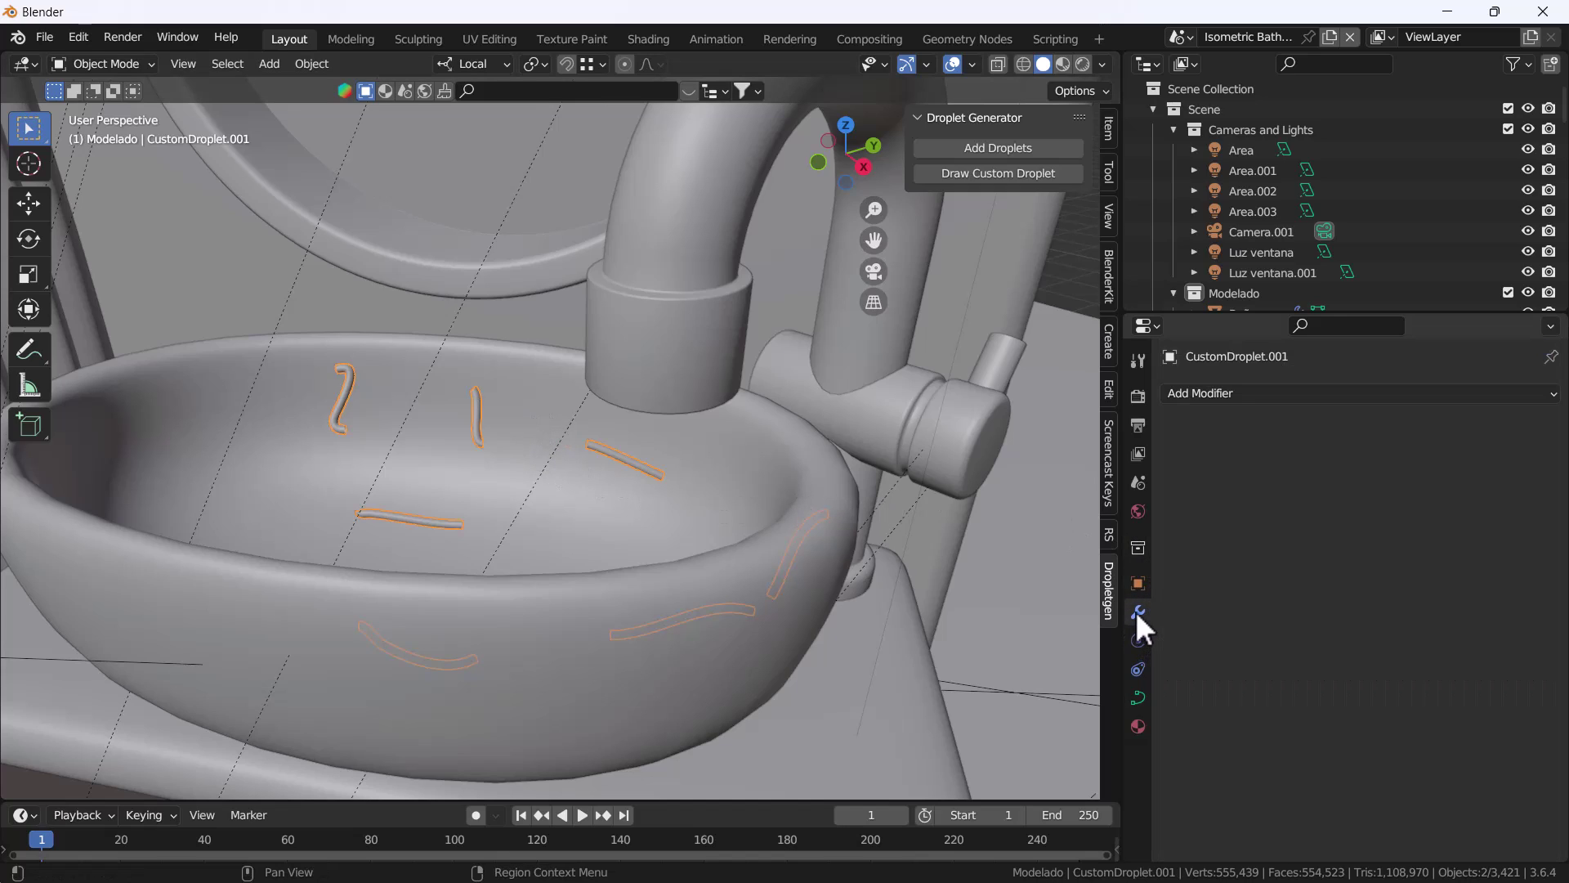
{"action": "left_click", "coordinate": [797, 493]}
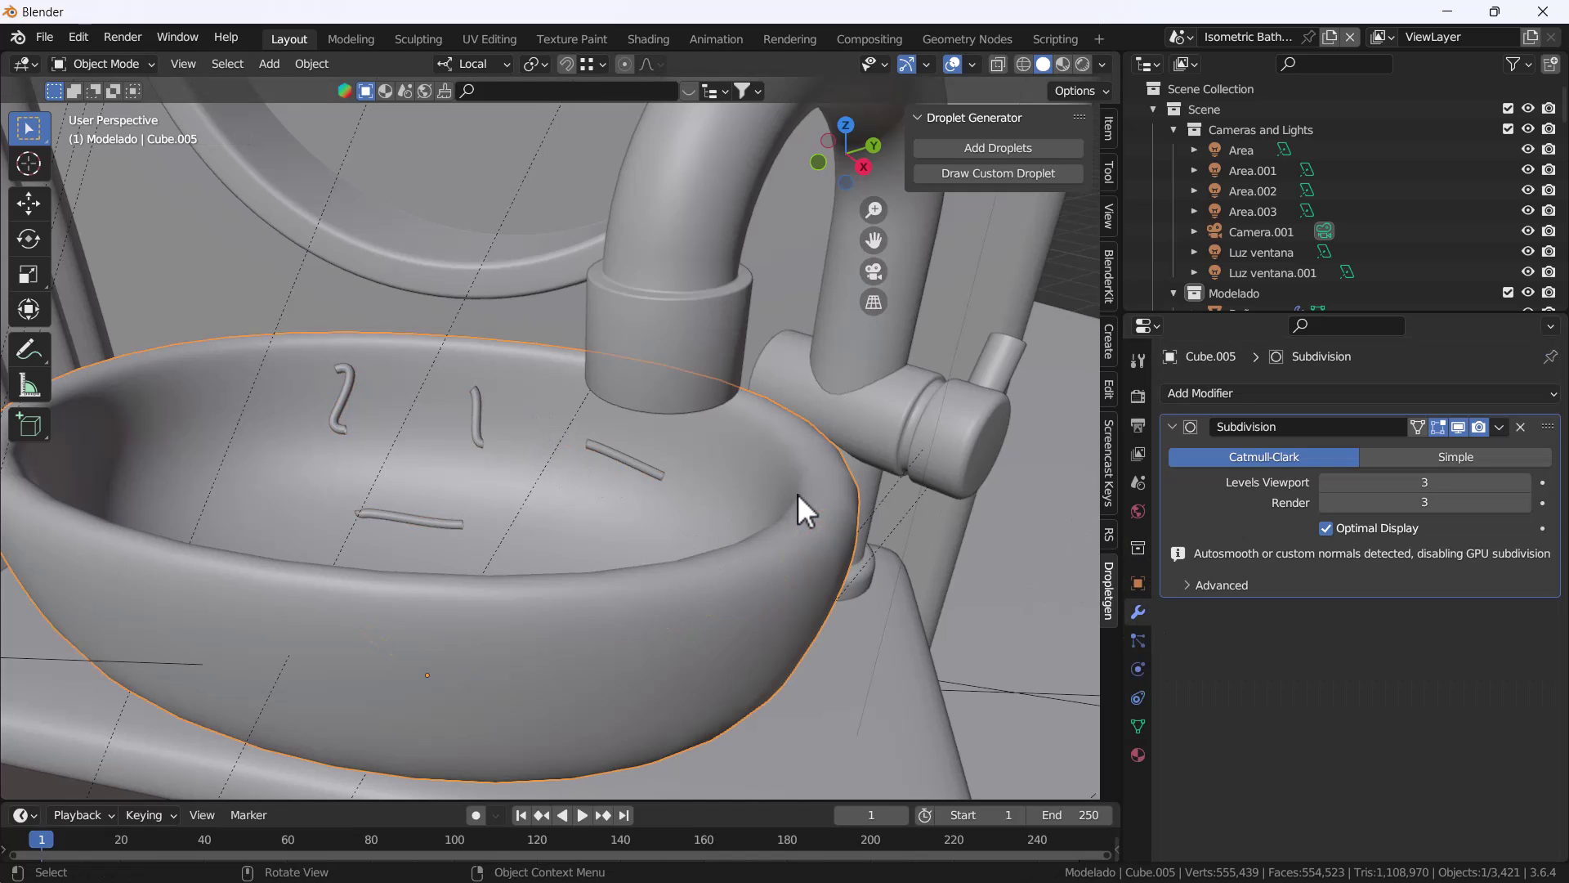
{"action": "key", "text": "ctrl+z"}
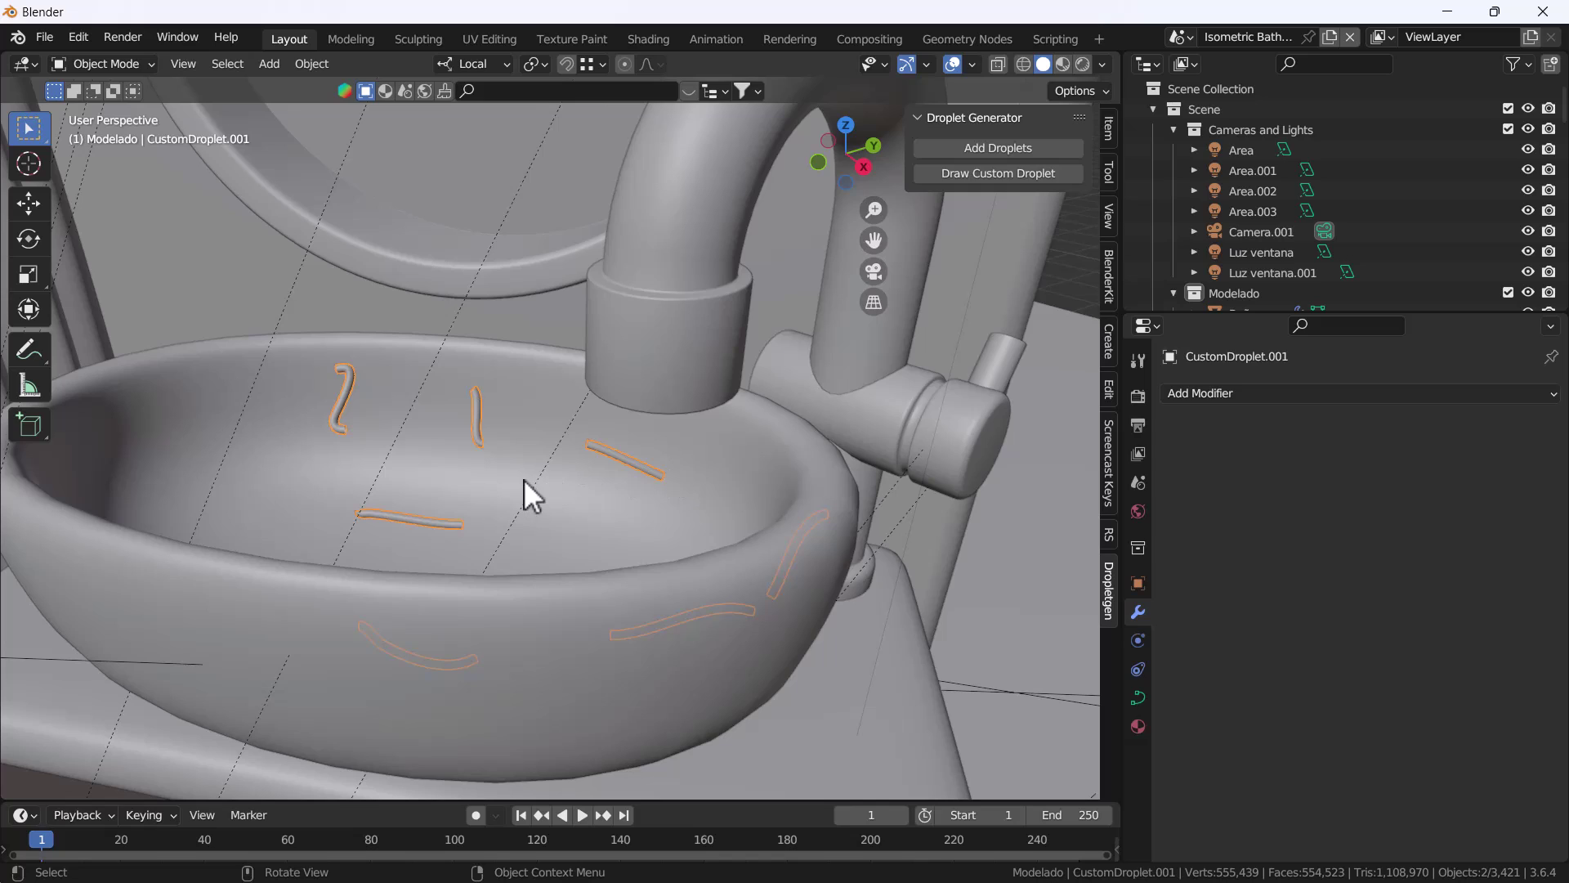
{"action": "left_click", "coordinate": [749, 461]}
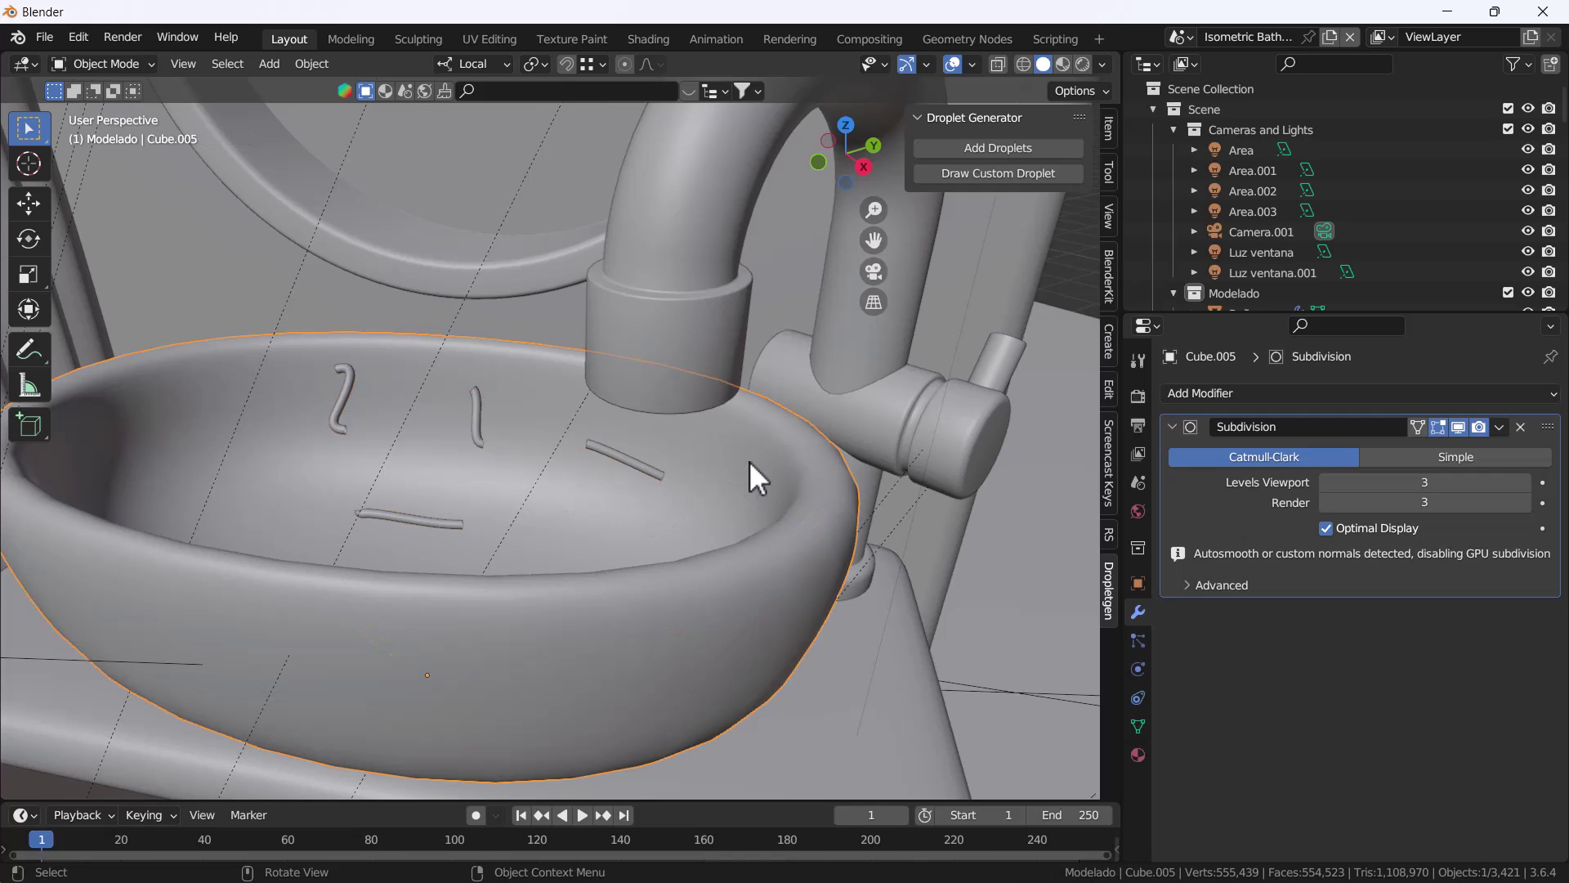
{"action": "key", "text": "Tab"}
{"action": "key", "text": "a"}
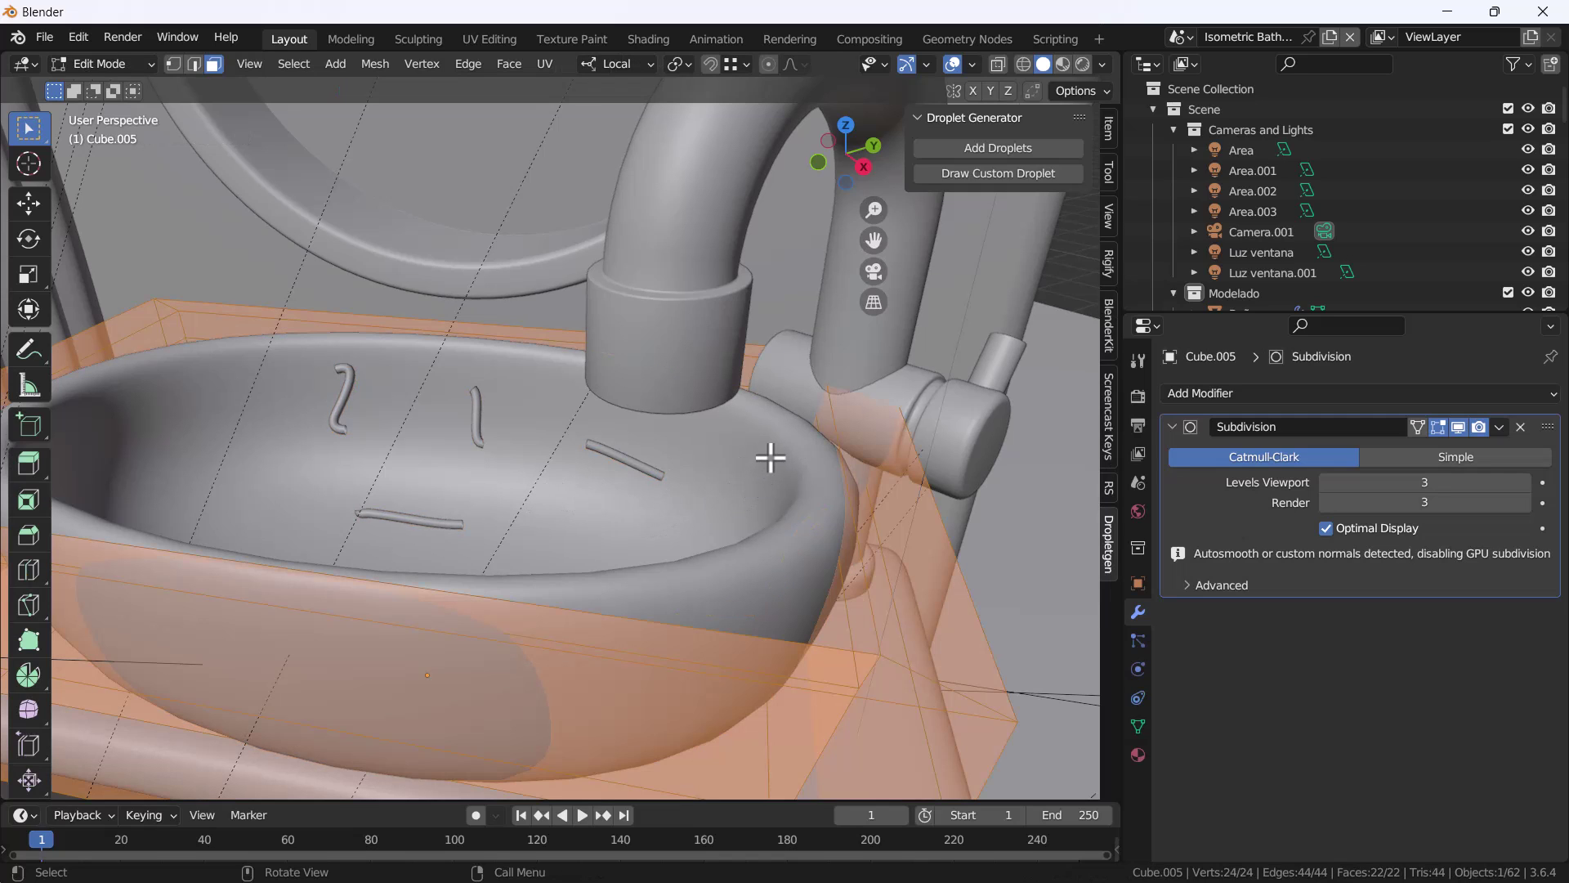
{"action": "left_click", "coordinate": [943, 167]}
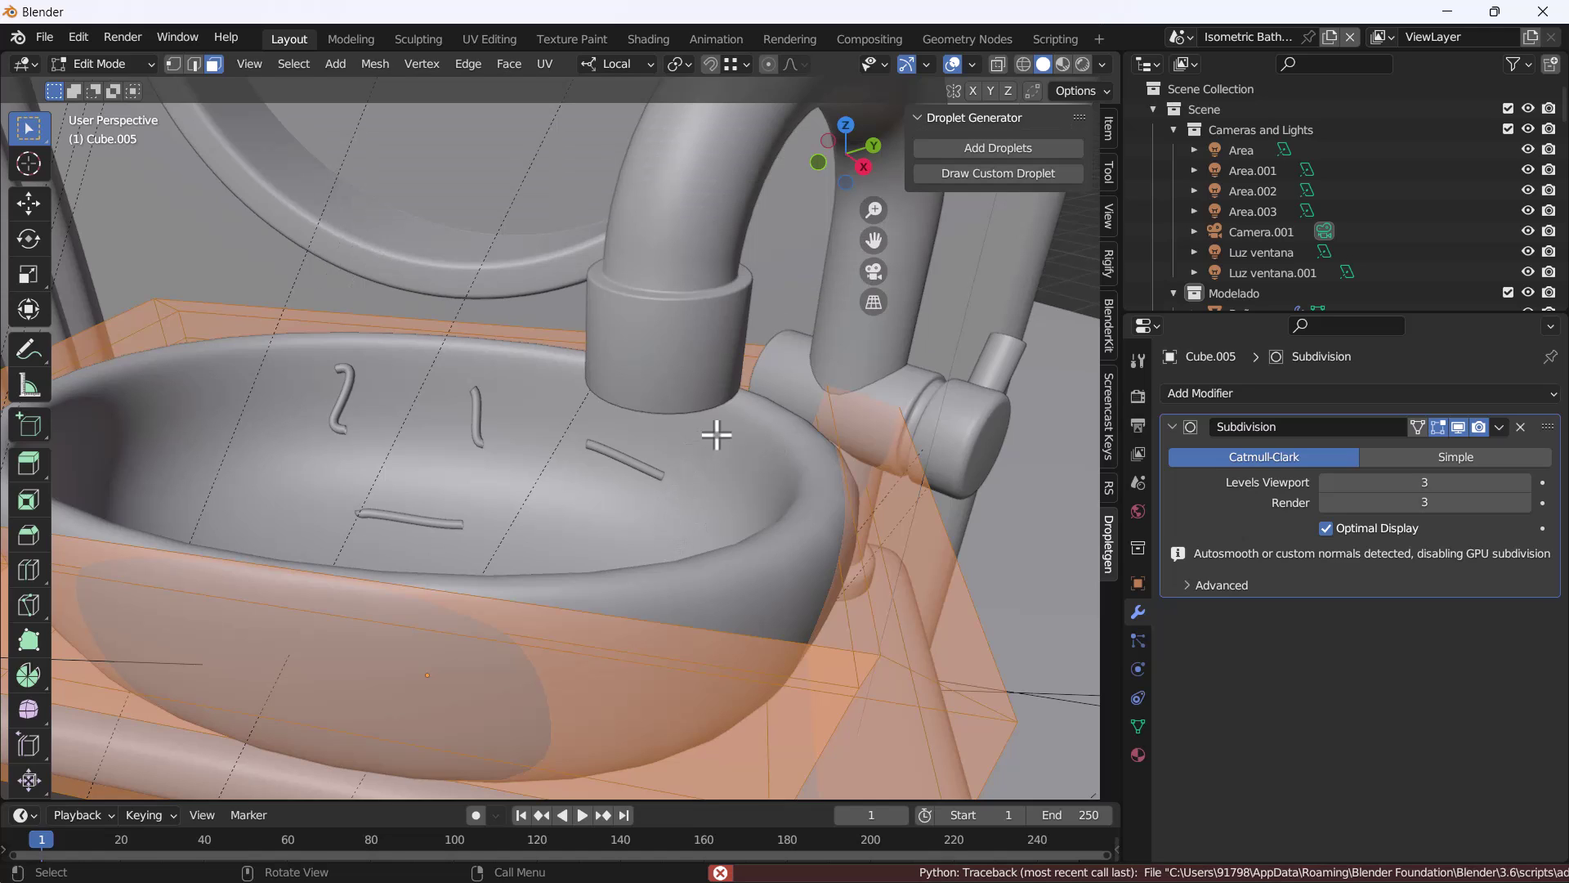
{"action": "key", "text": "Tab"}
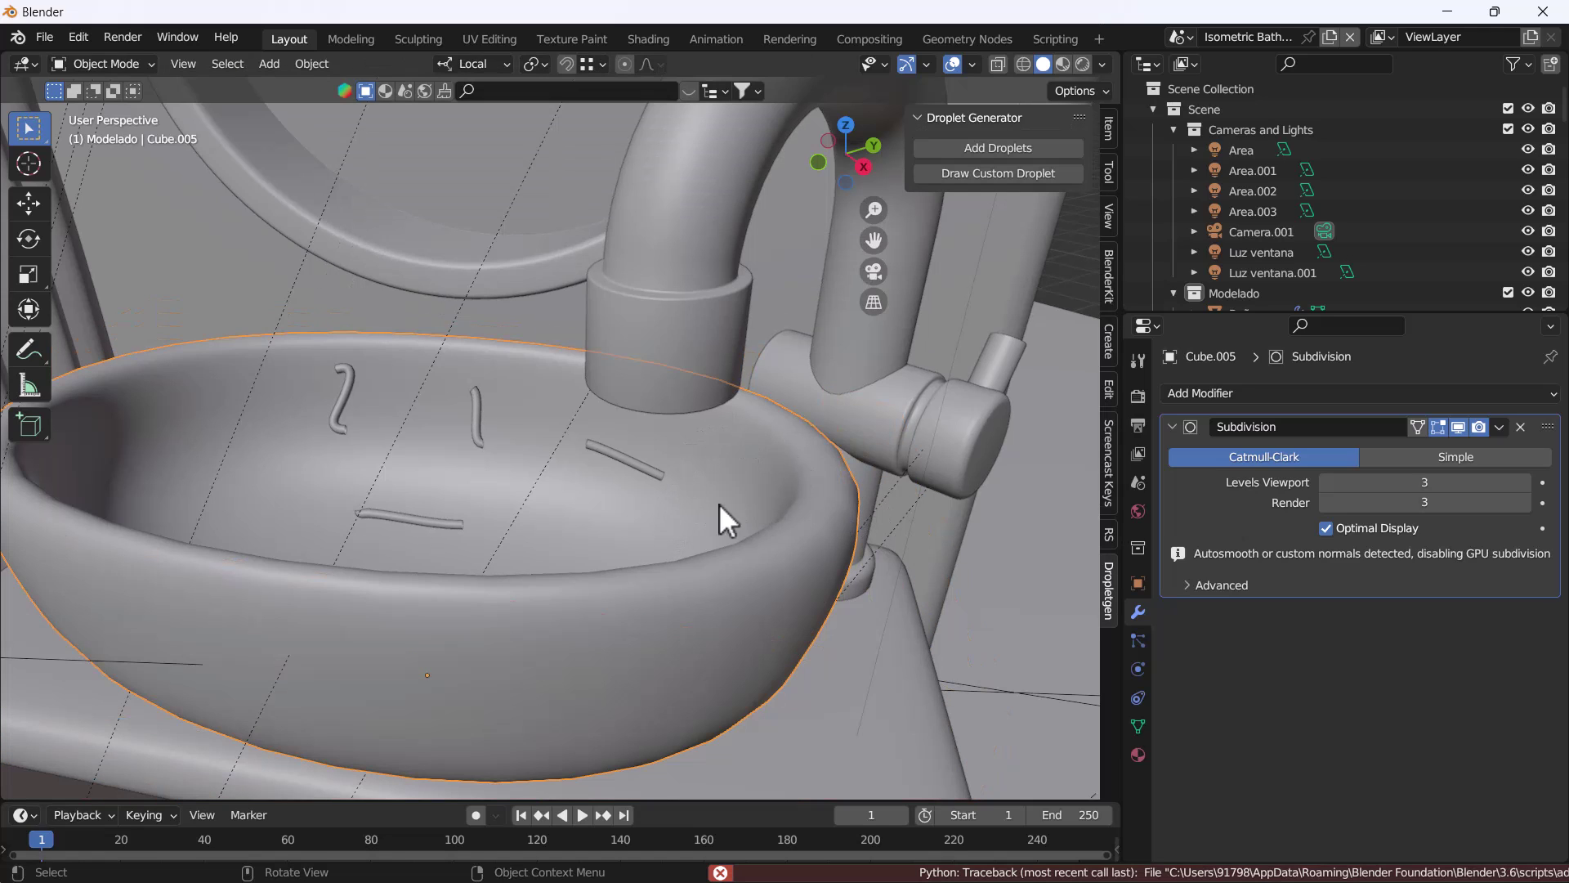
{"action": "left_click", "coordinate": [987, 147]}
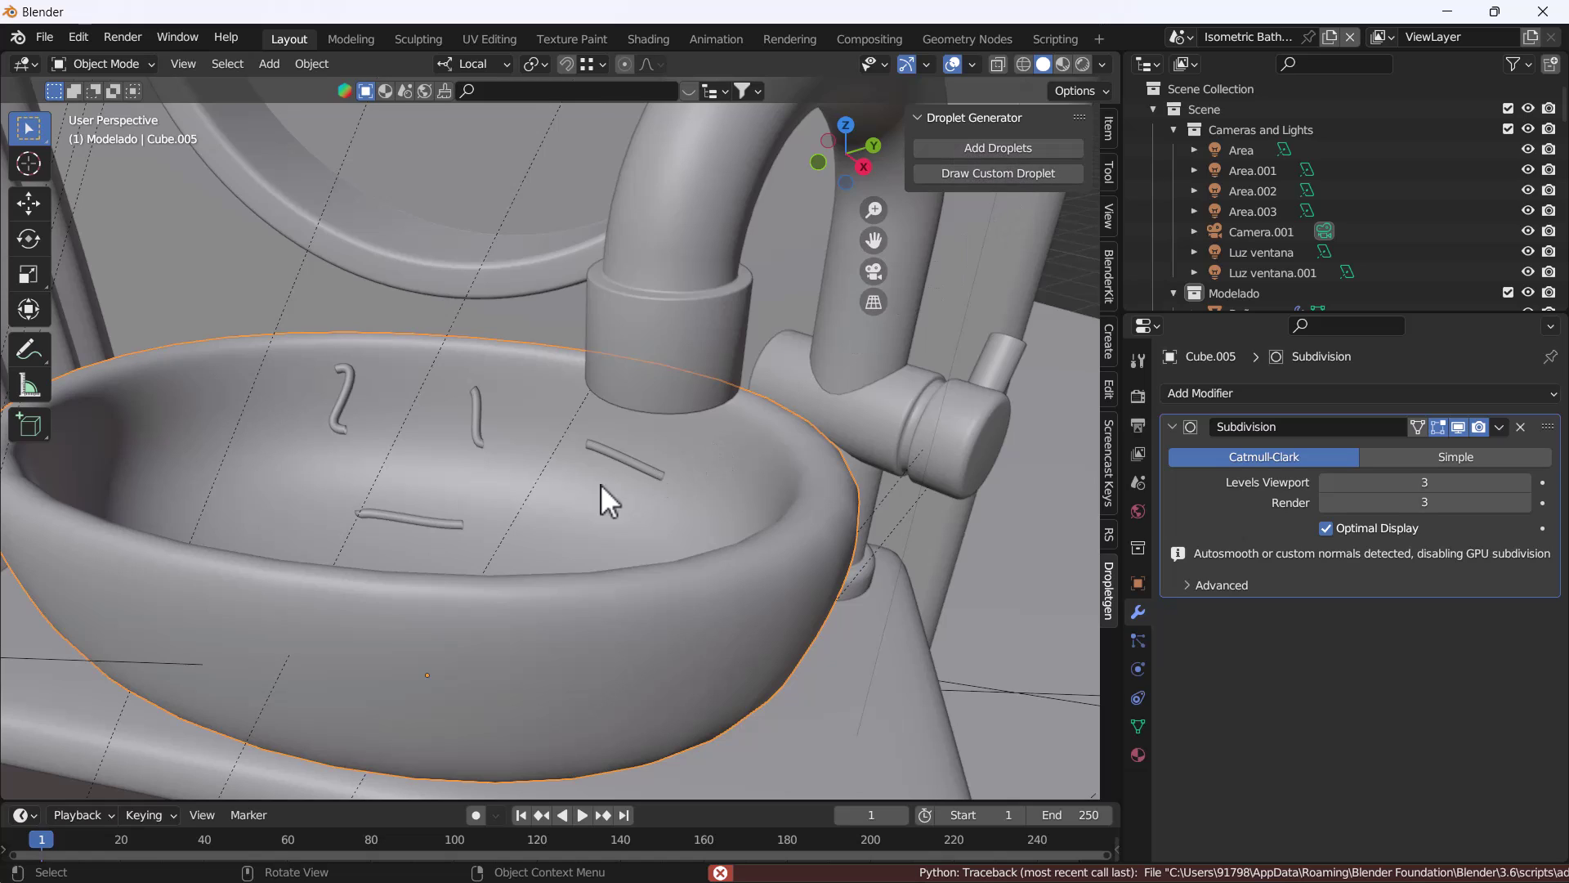